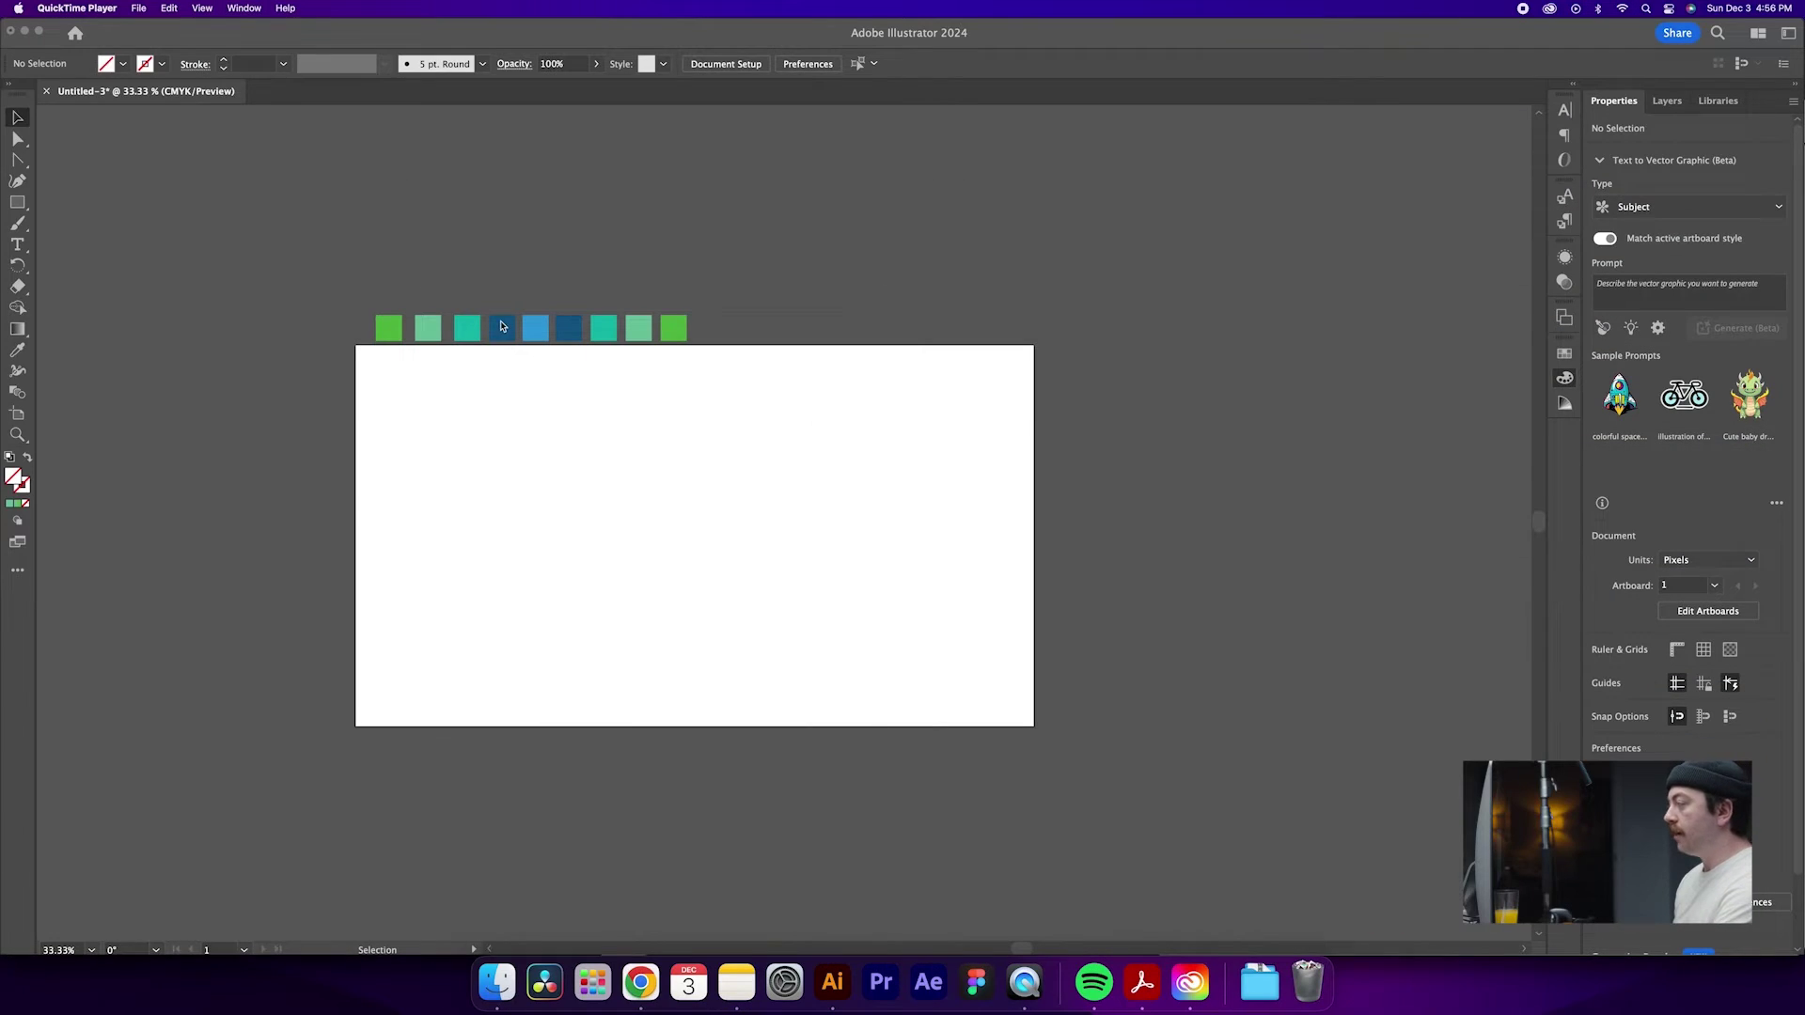
# - Bring the Illustrator document with the swatch row into focus and zoom to 50%
pyautogui.hscroll(-3, 458, 286)
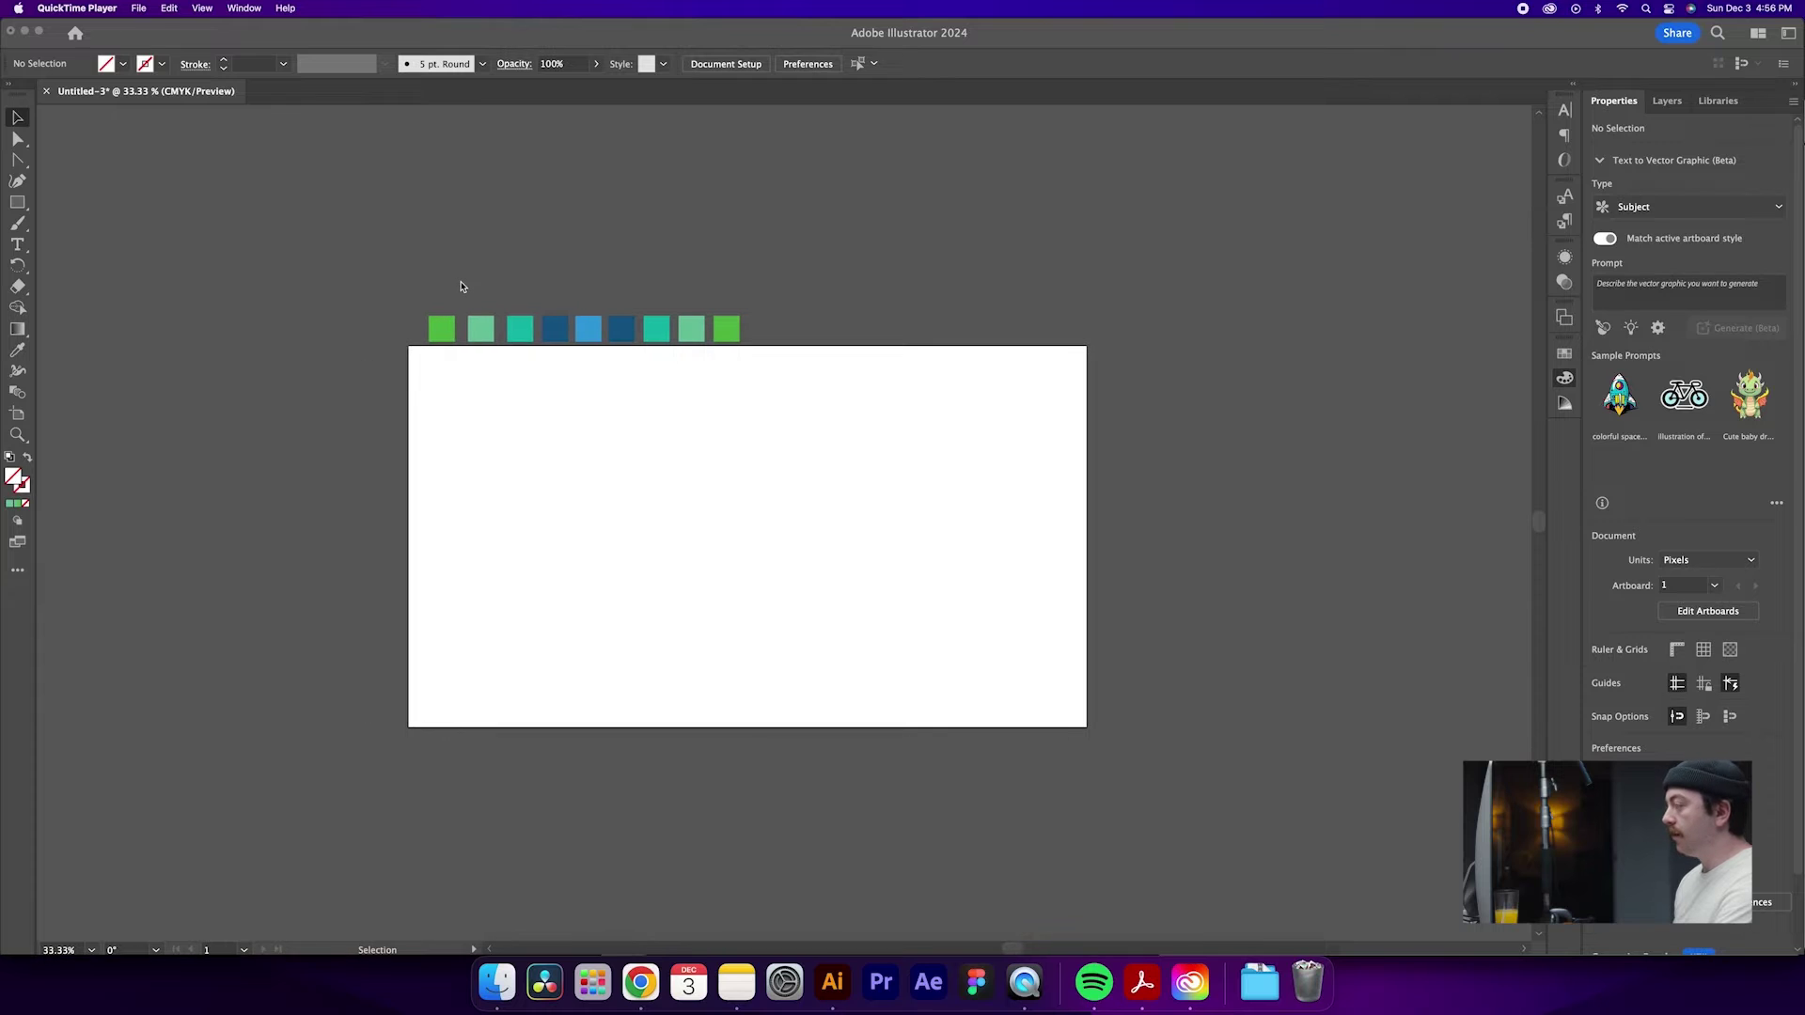
pyautogui.scroll(2, 461, 284)
pyautogui.hscroll(-2, 462, 284)
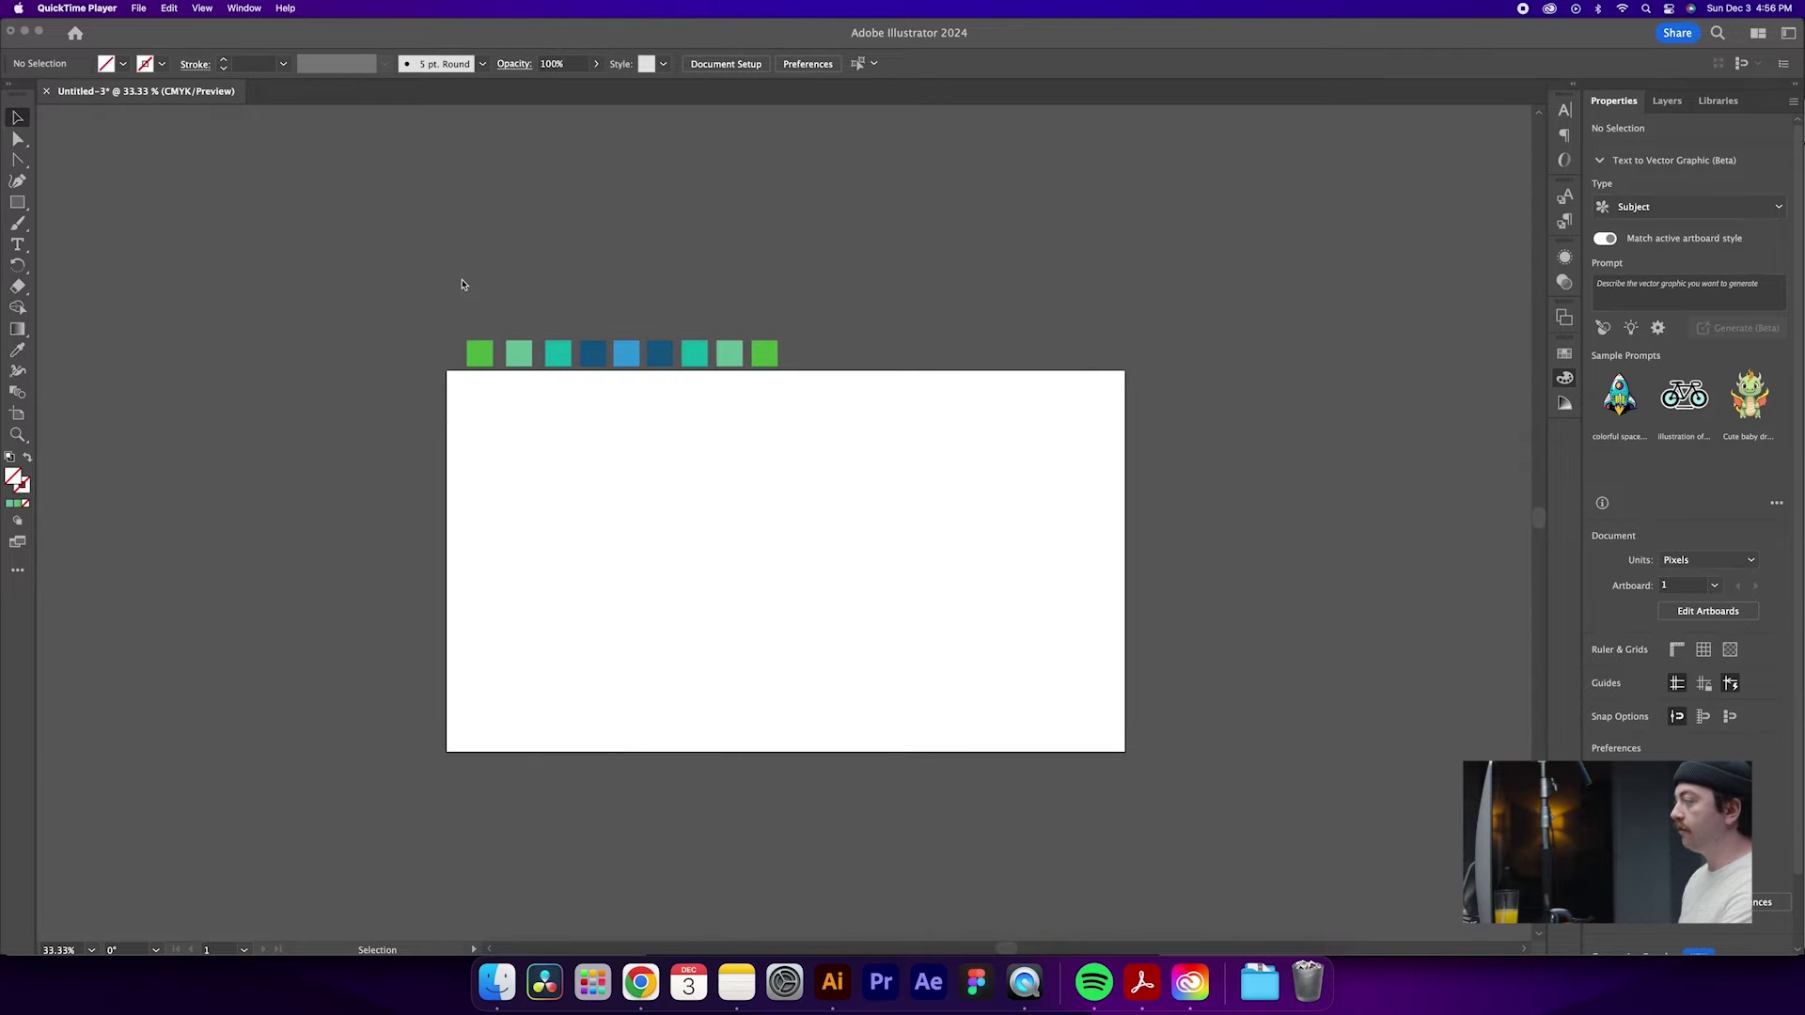
pyautogui.click(462, 284)
pyautogui.press('super+equal')
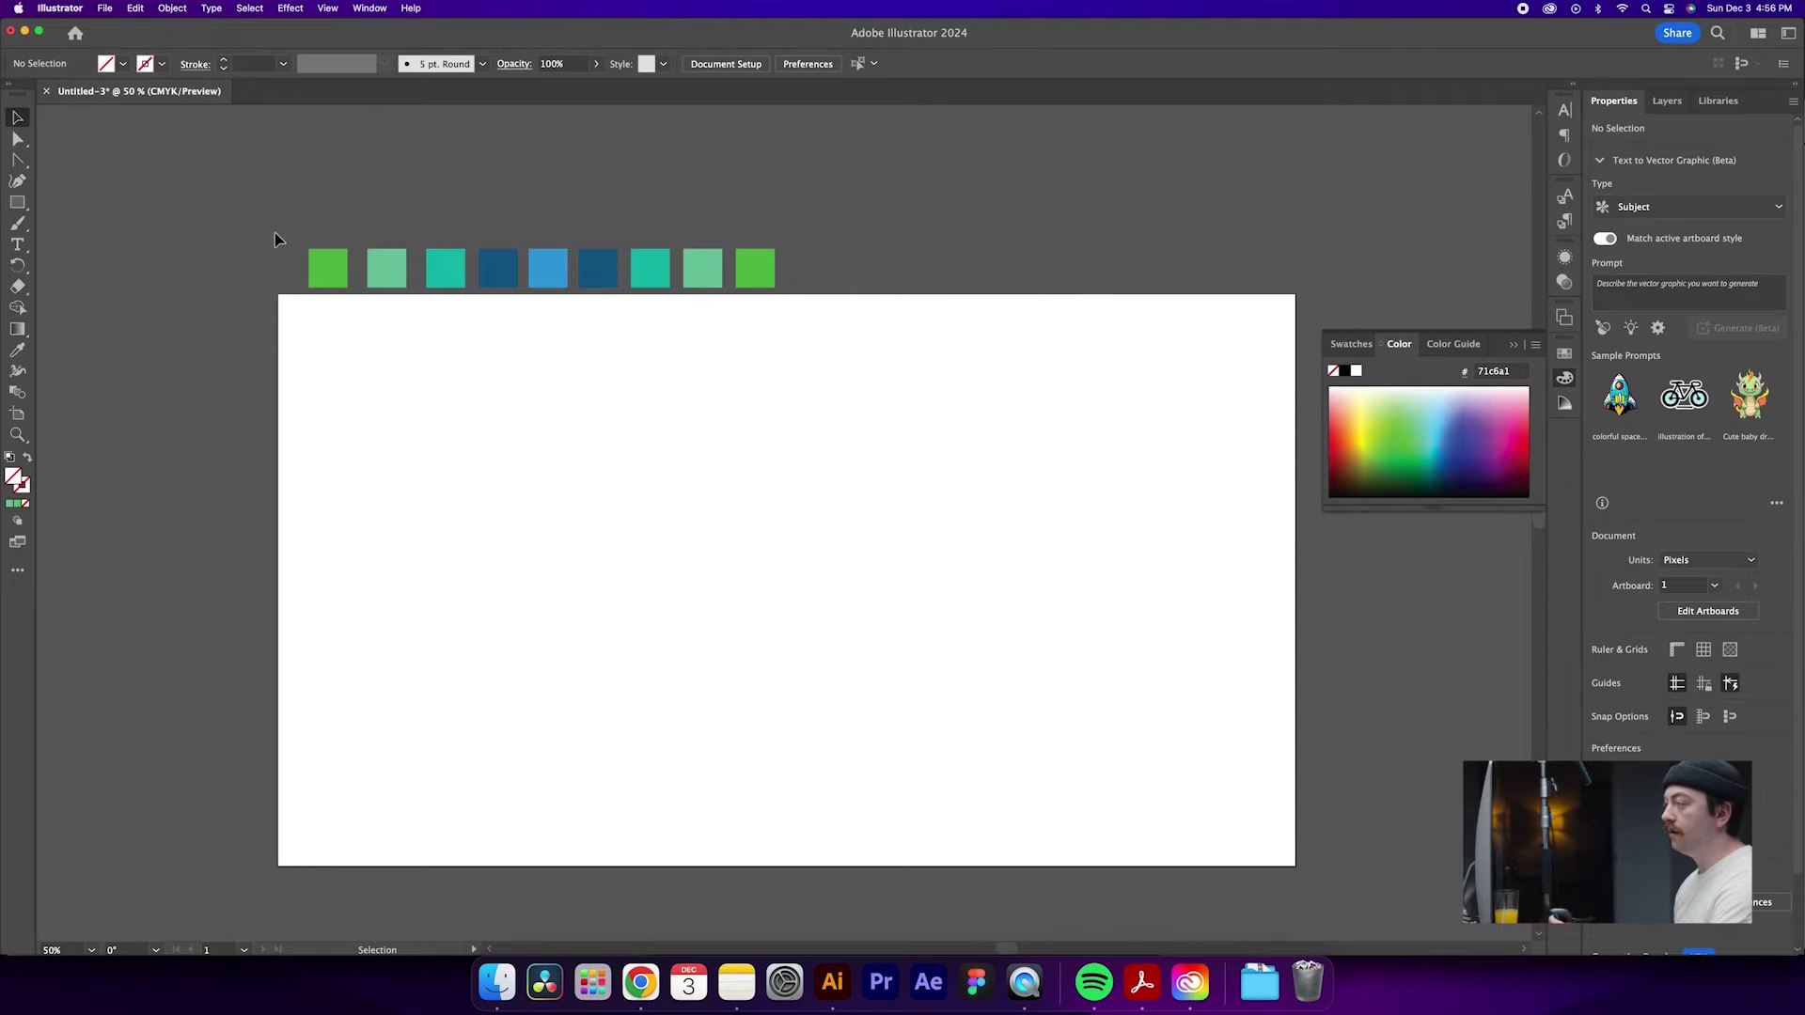
# - Select the light-blue swatch square, then clear the selection on empty canvas
pyautogui.click(552, 274)
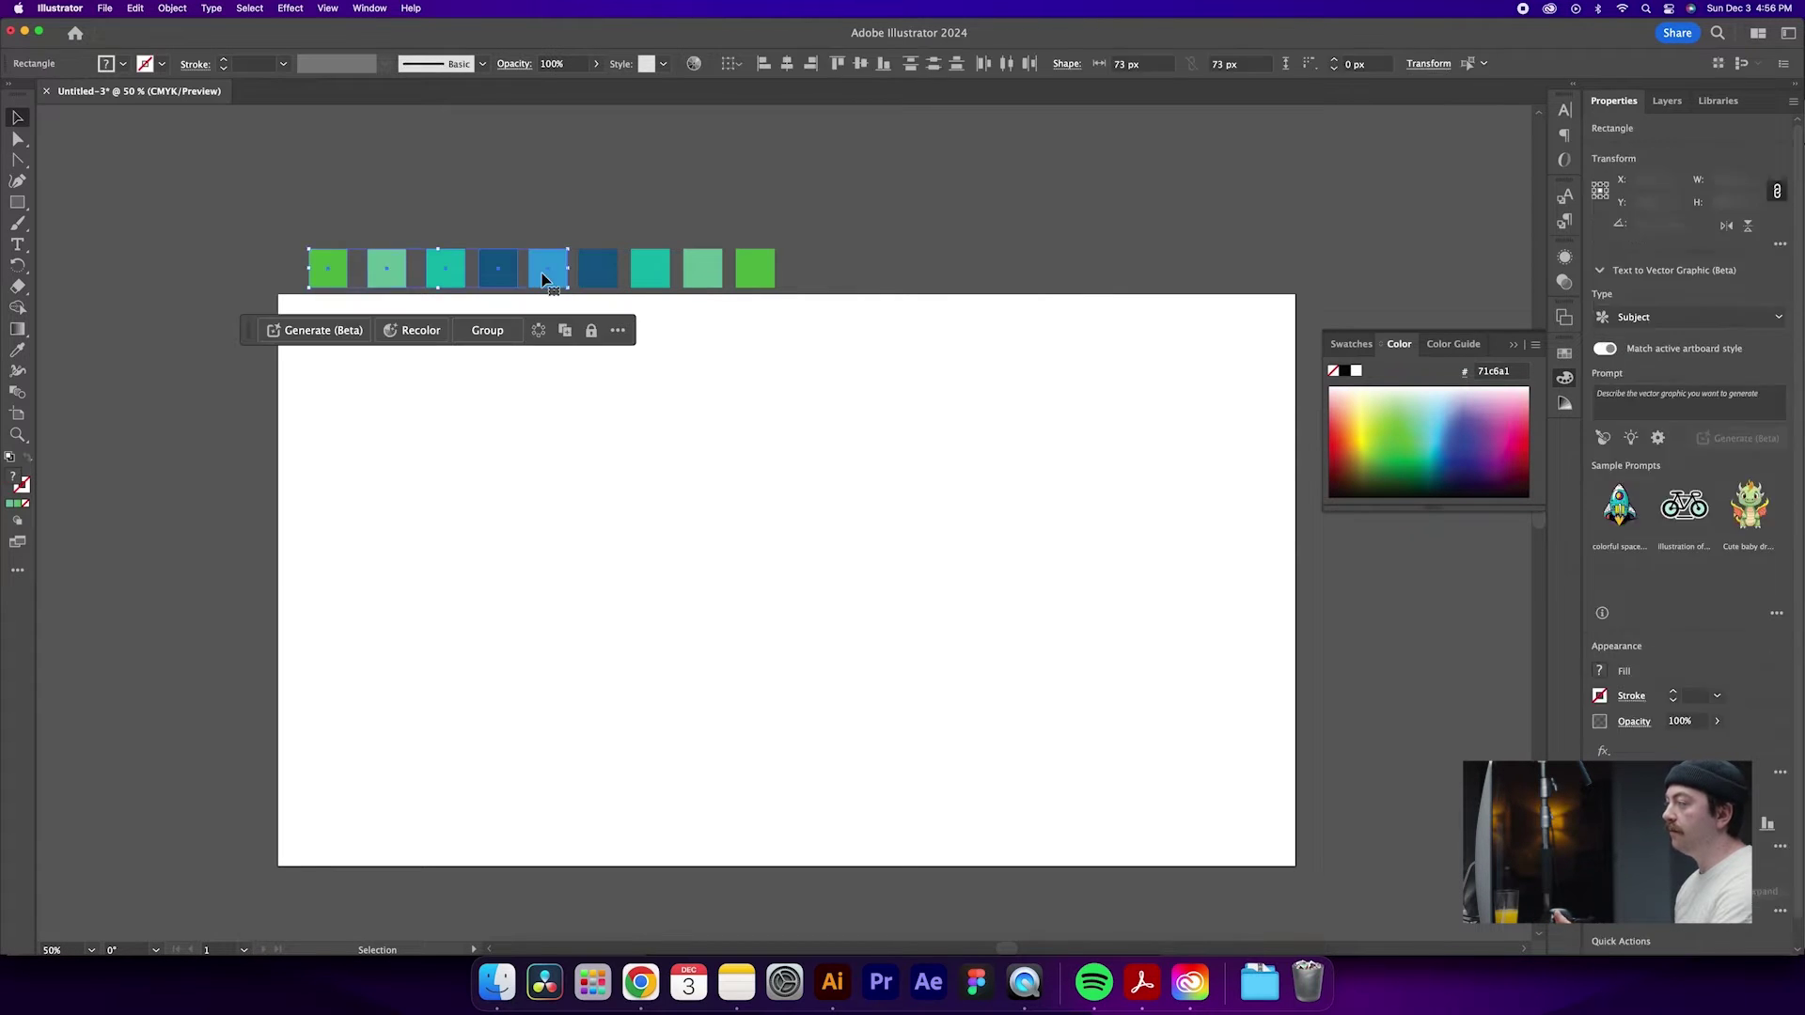
pyautogui.click(487, 195)
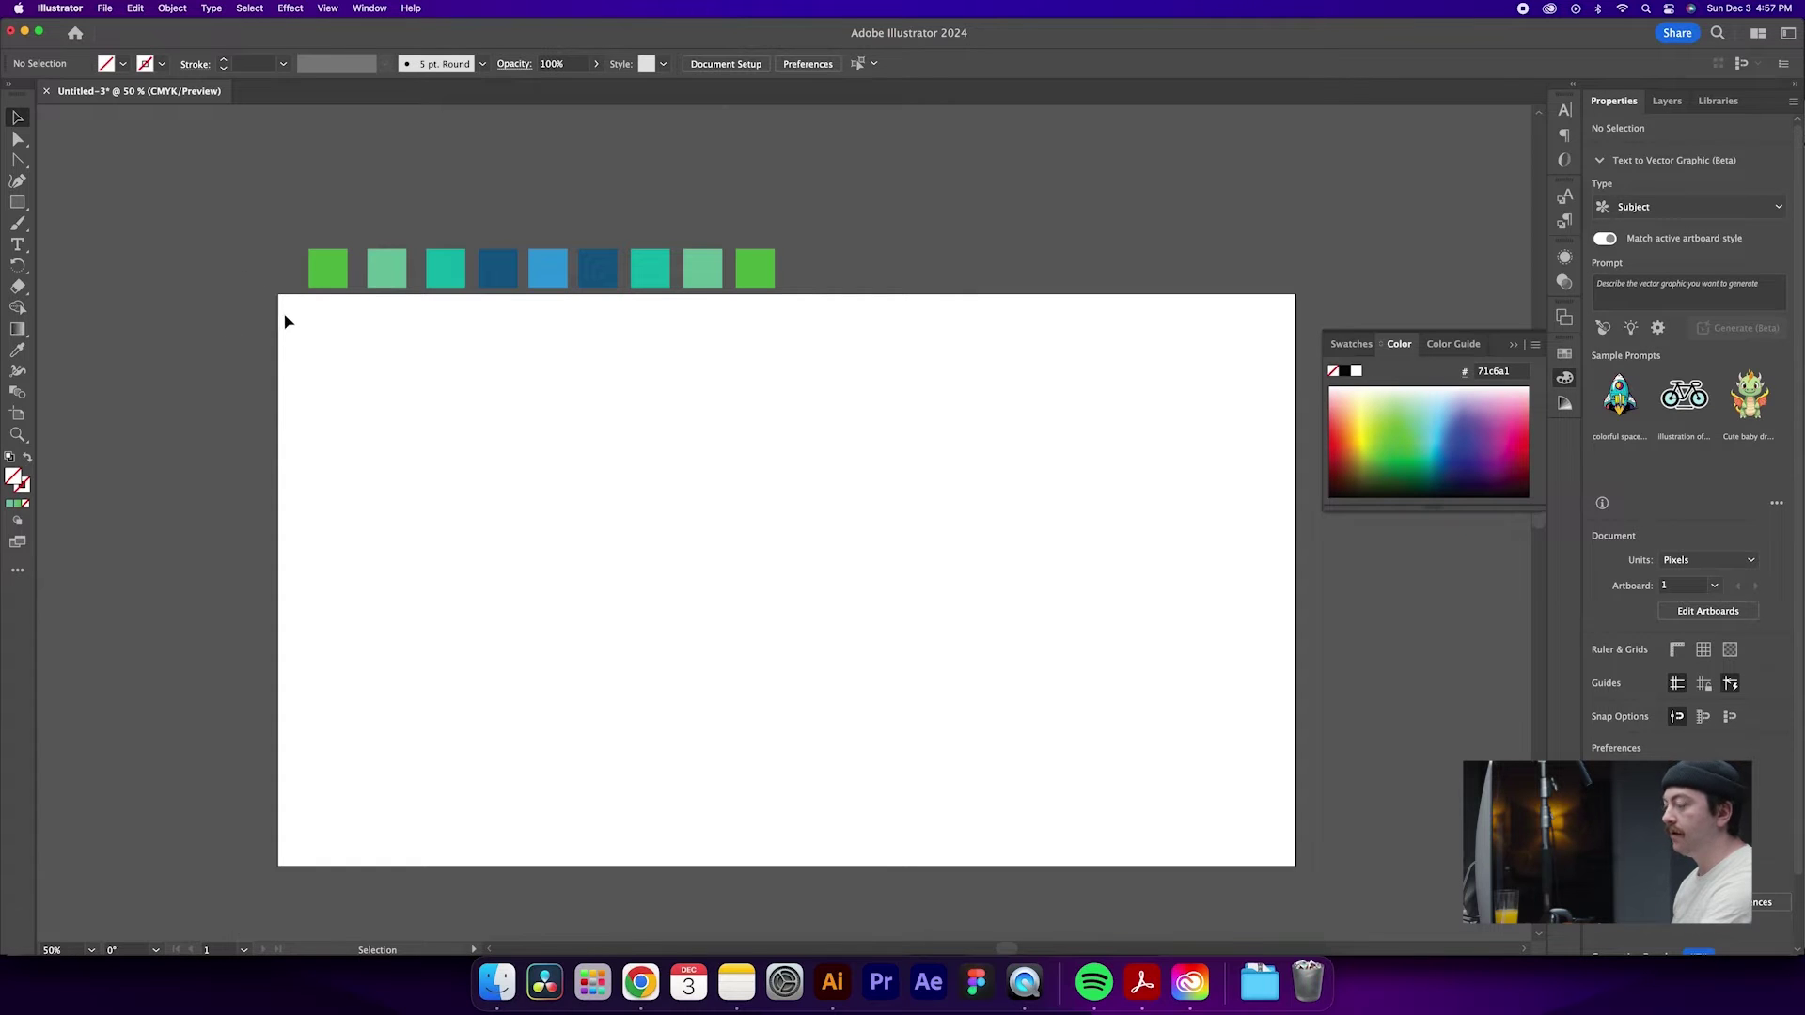
pyautogui.press('l')
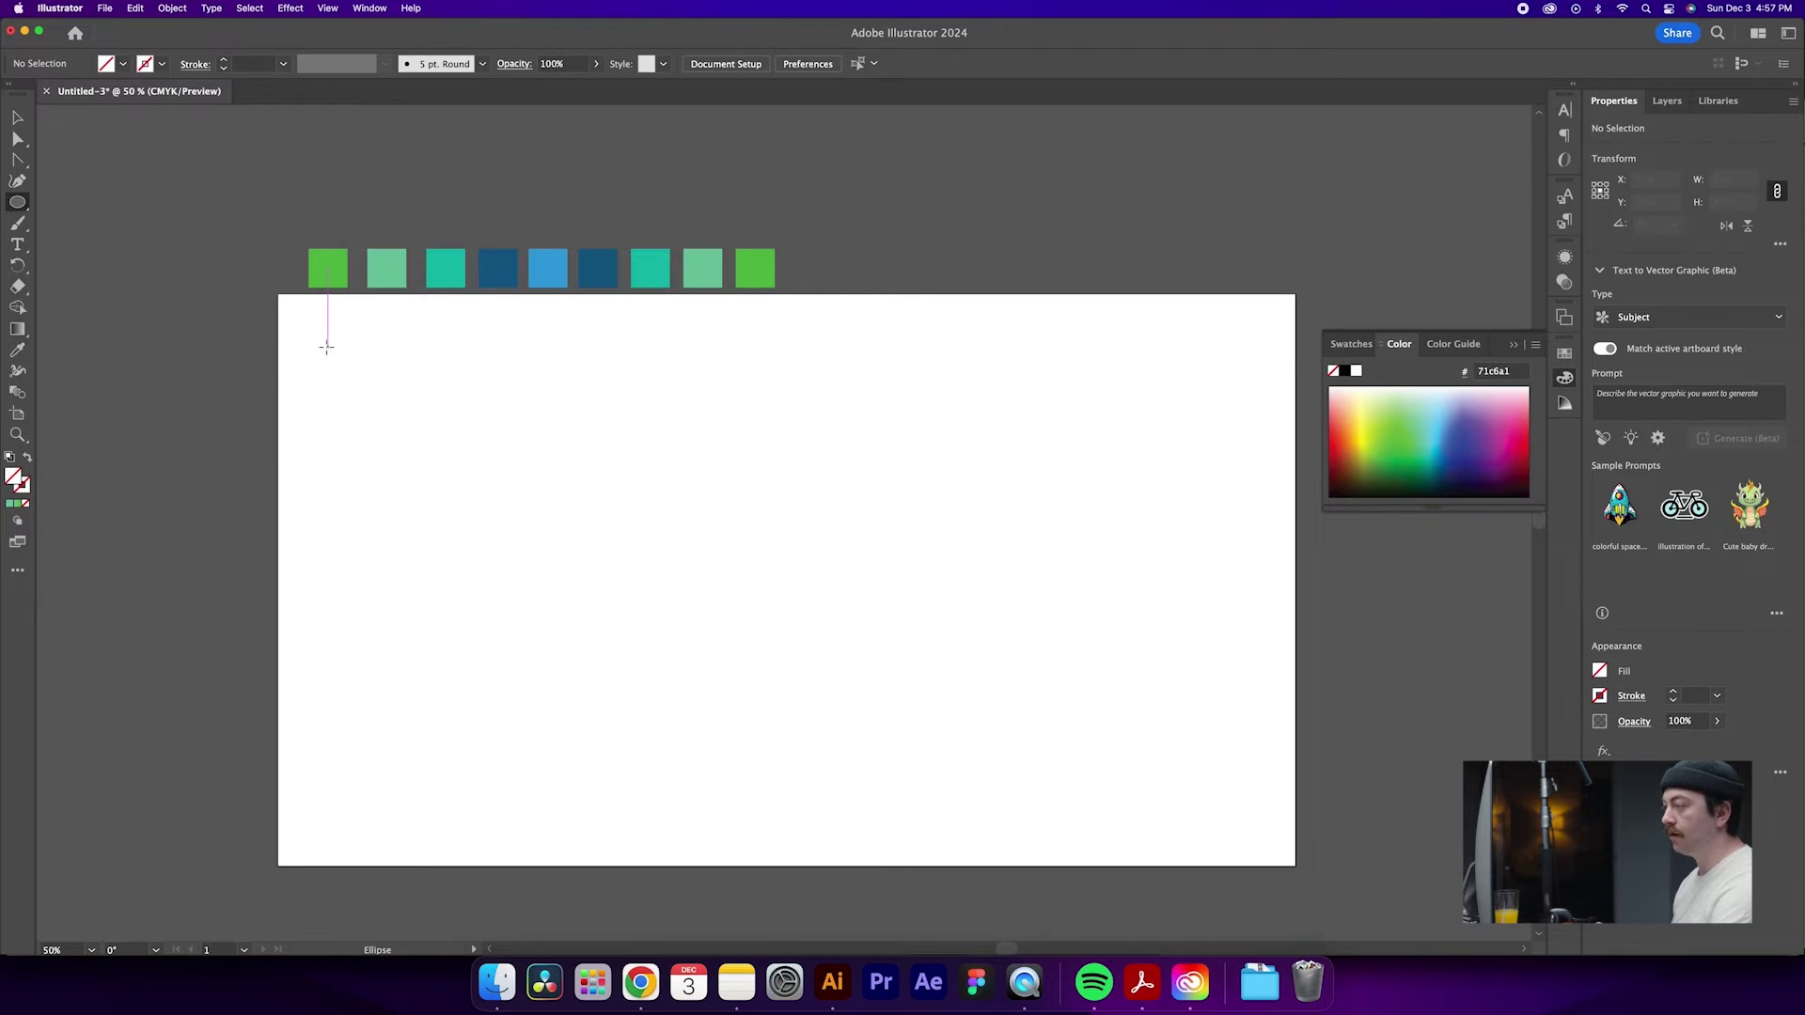
# - Draw a circle near the artboard's top-left and give it a gradient fill
pyautogui.moveTo(310, 333); pyautogui.dragTo(403, 422)
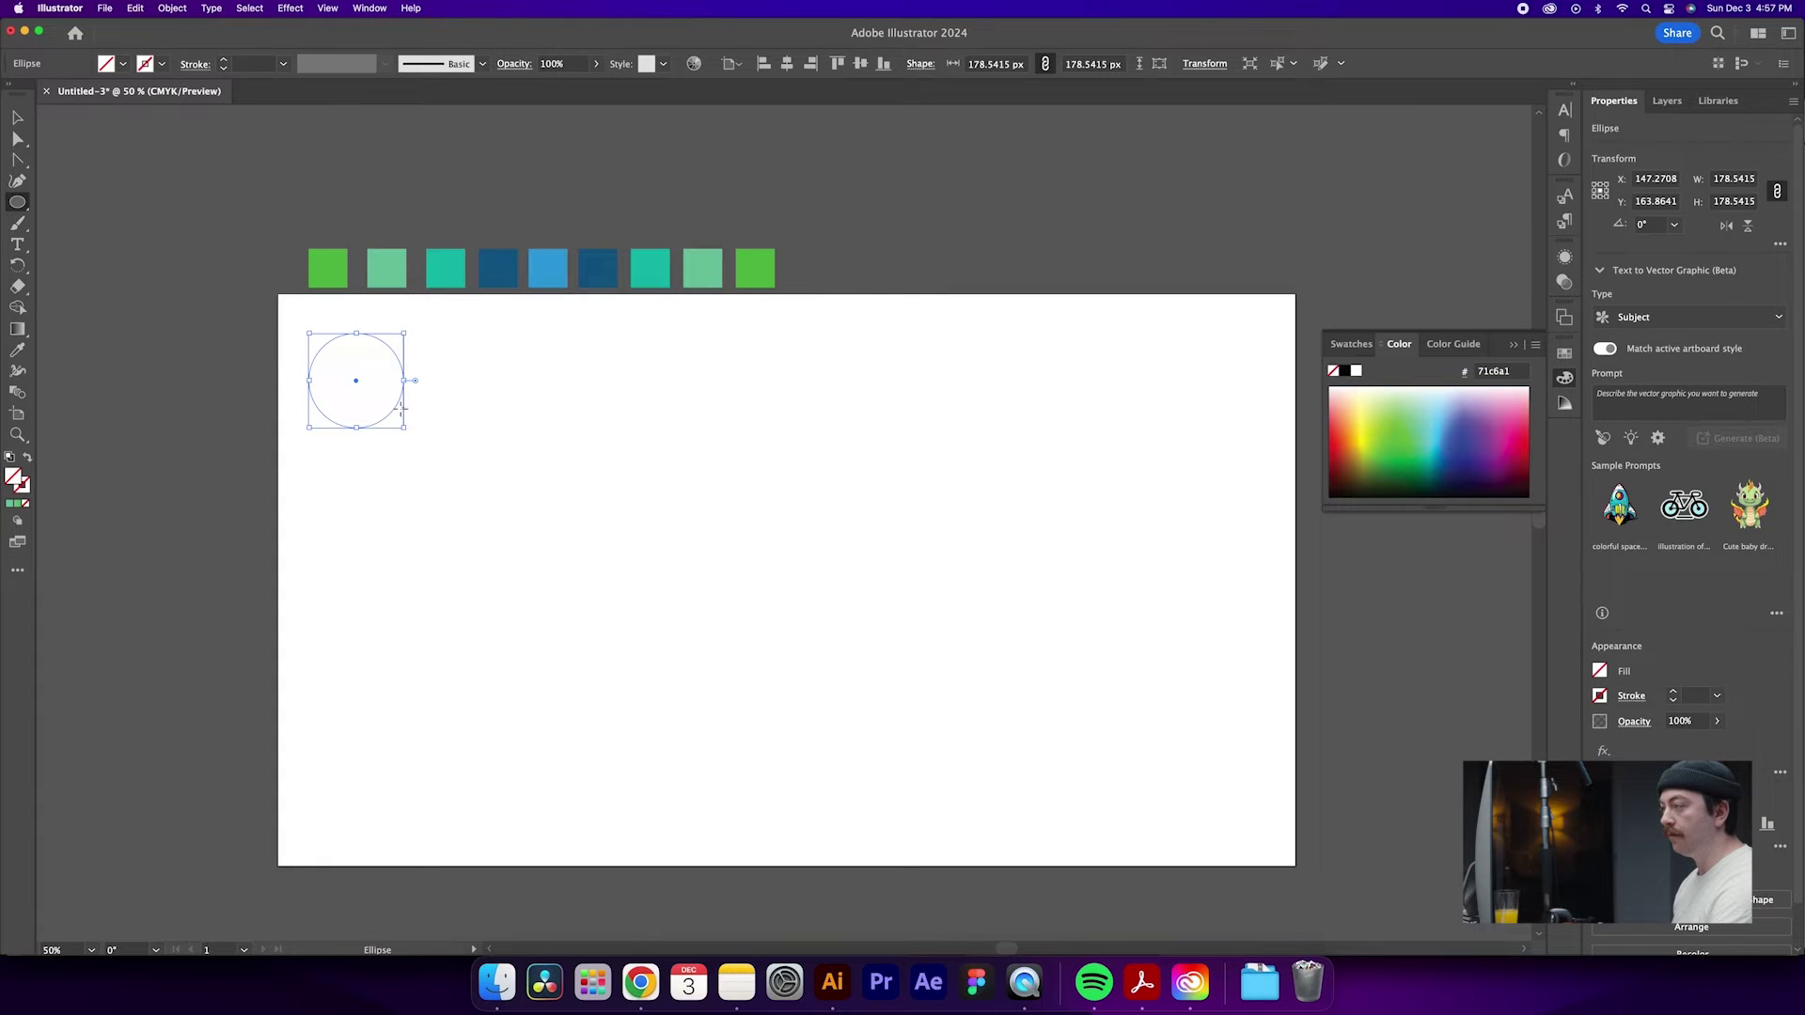
pyautogui.press('v')
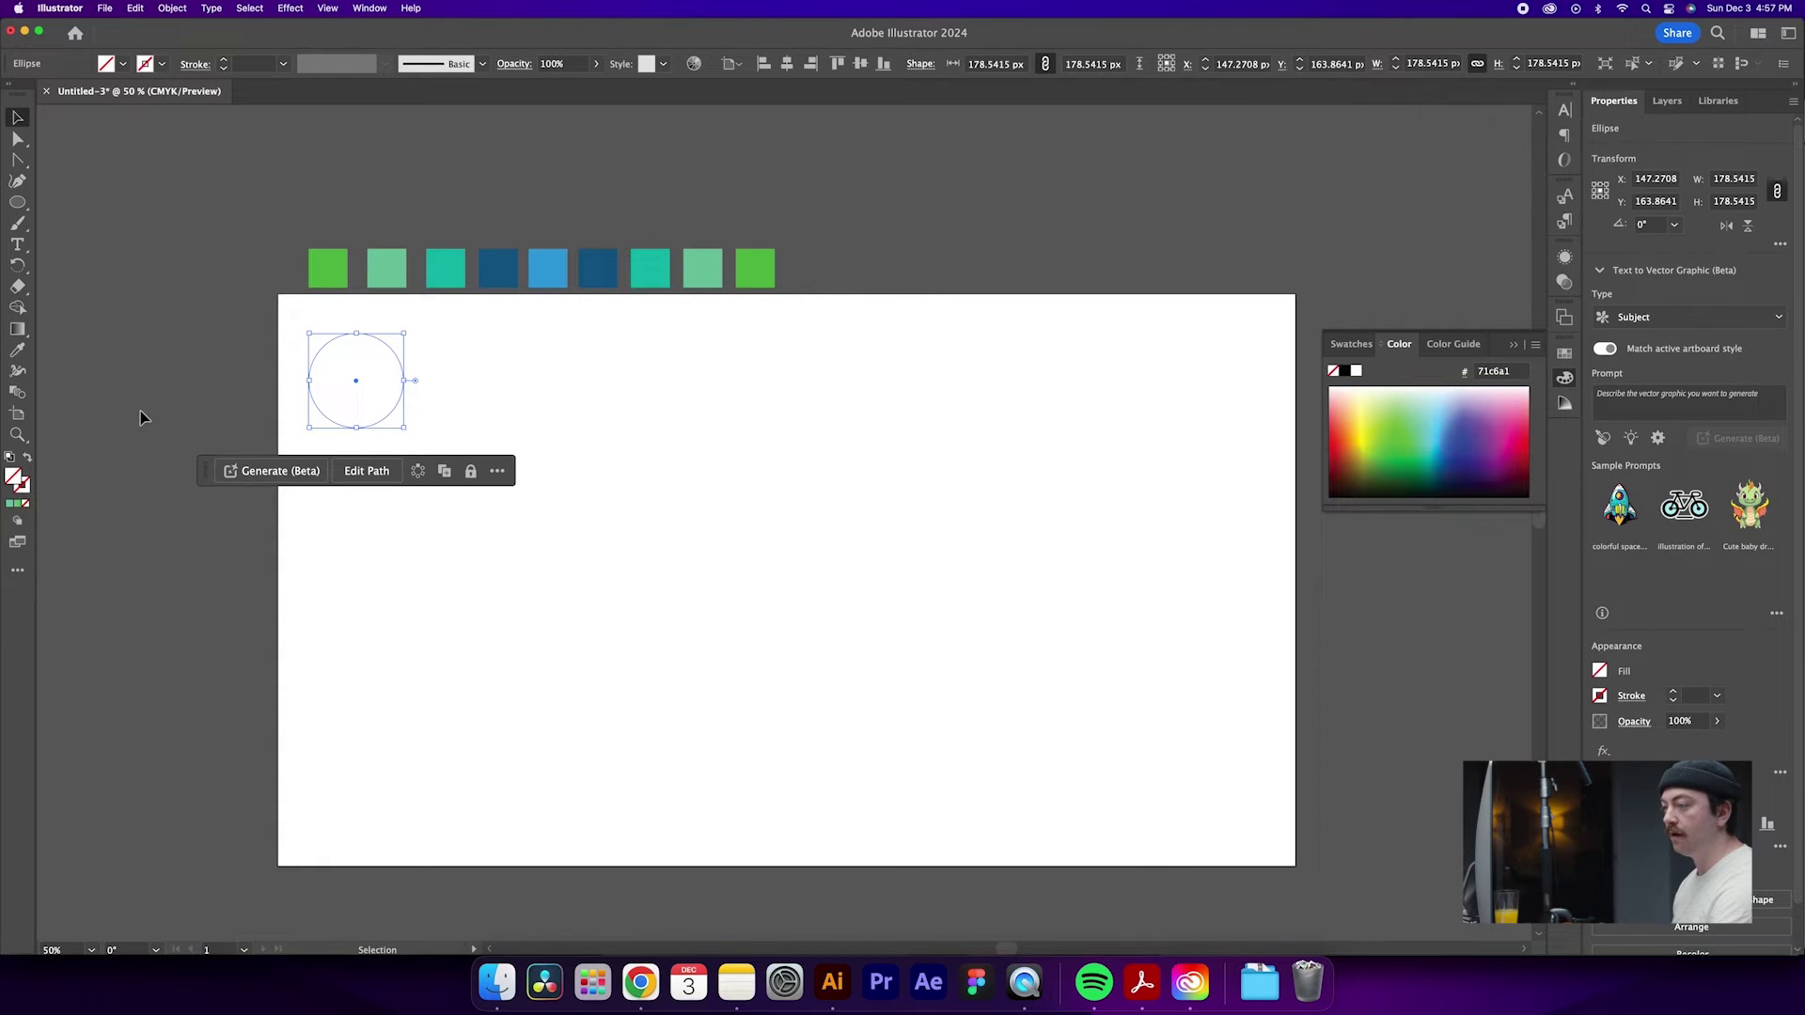
pyautogui.press('Delete')
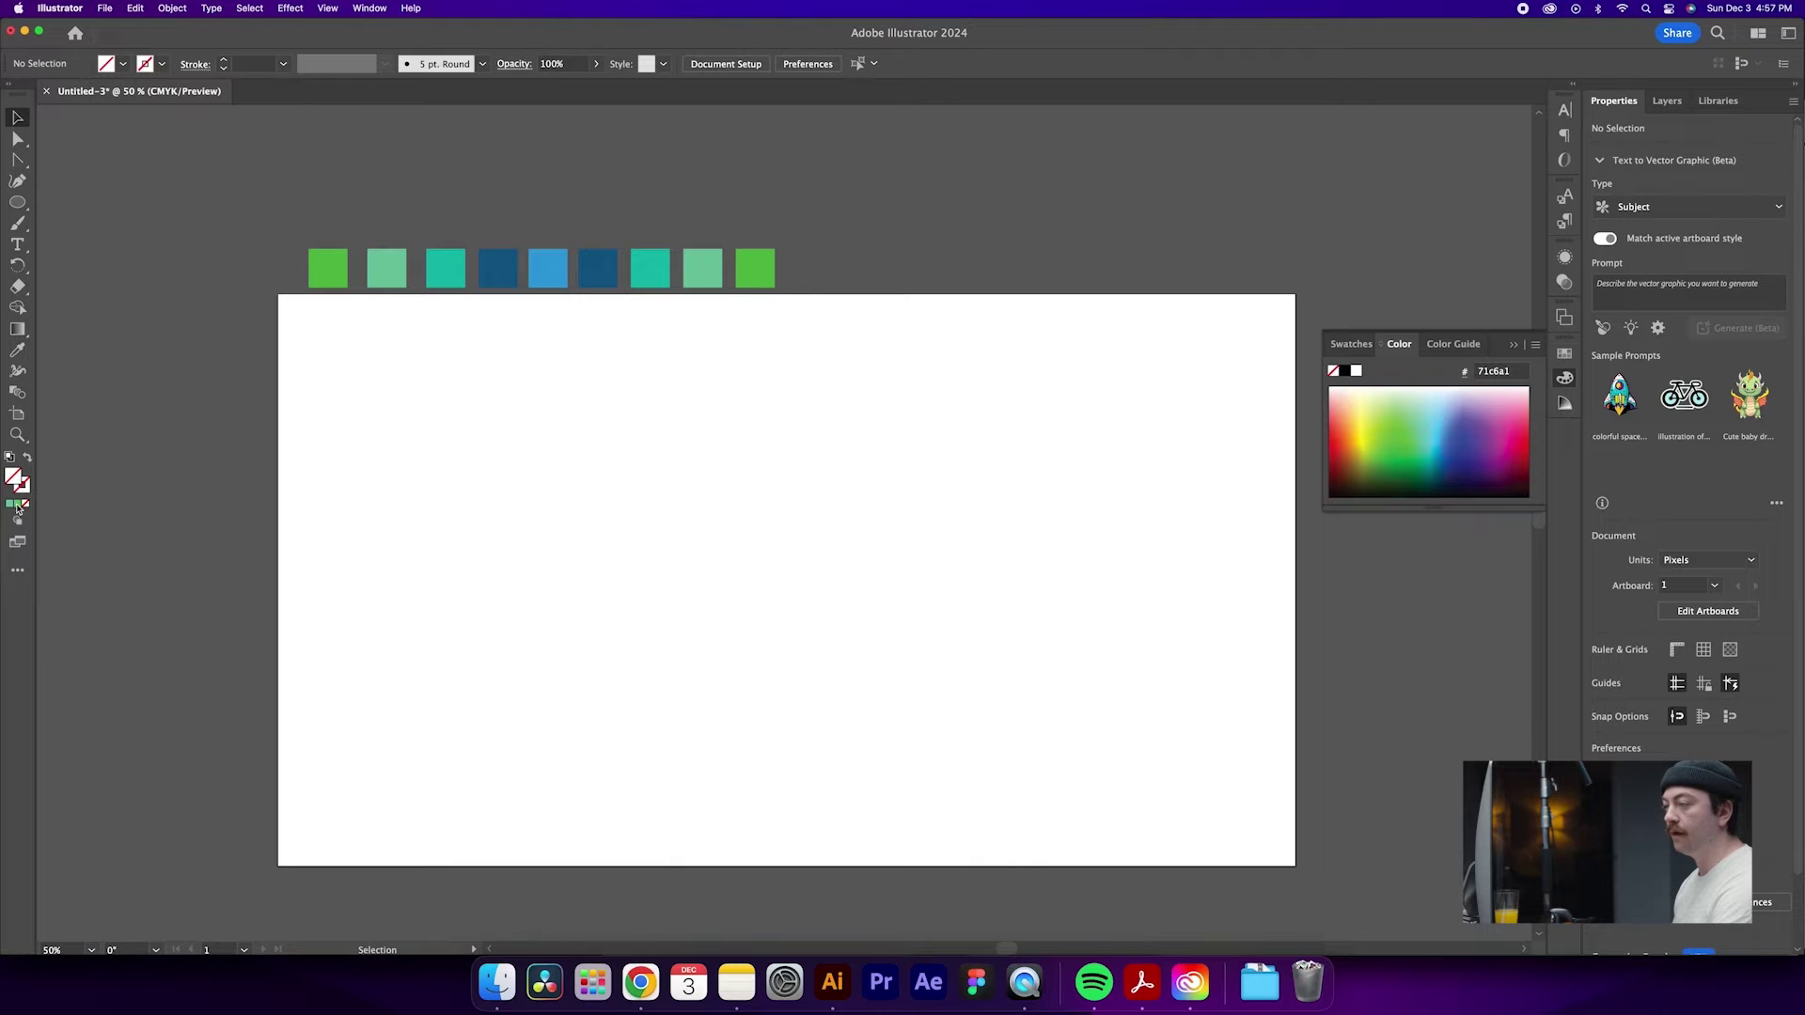
pyautogui.hotkey('ctrl', 'z')
pyautogui.click(17, 504)
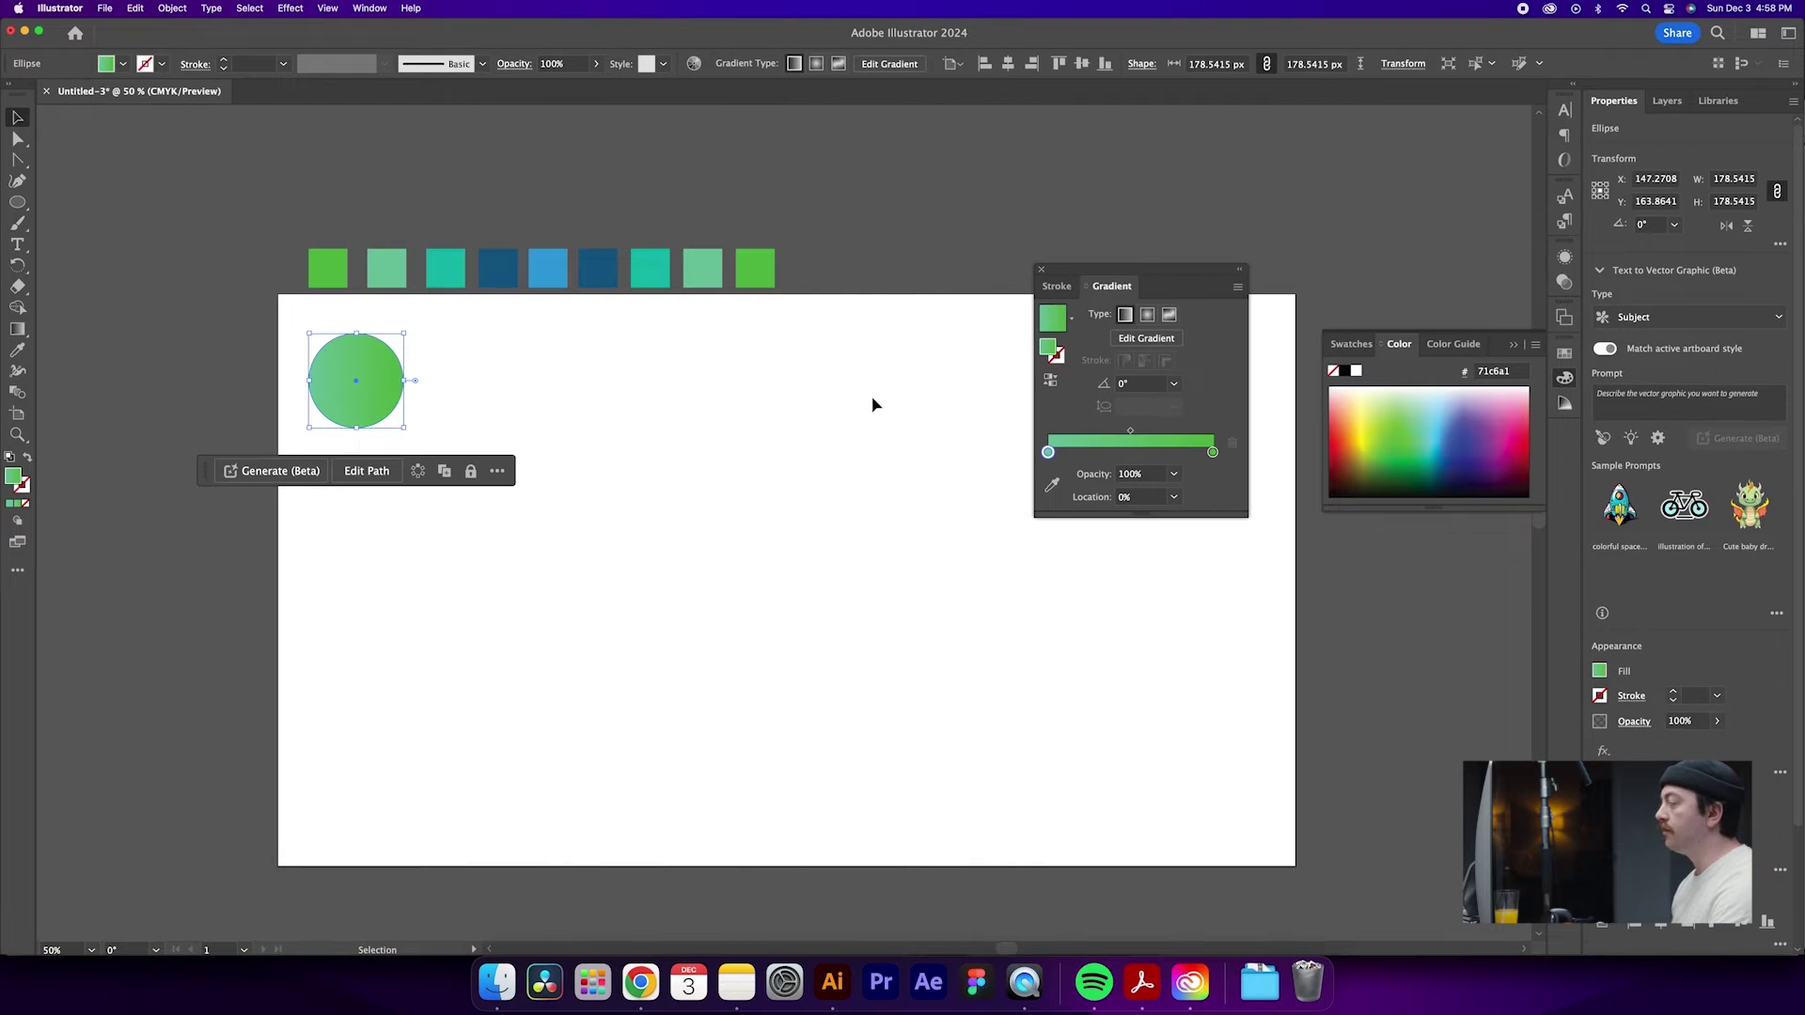
# - Set the gradient stops from the first green swatch and the pale green second swatch
pyautogui.click(1052, 485)
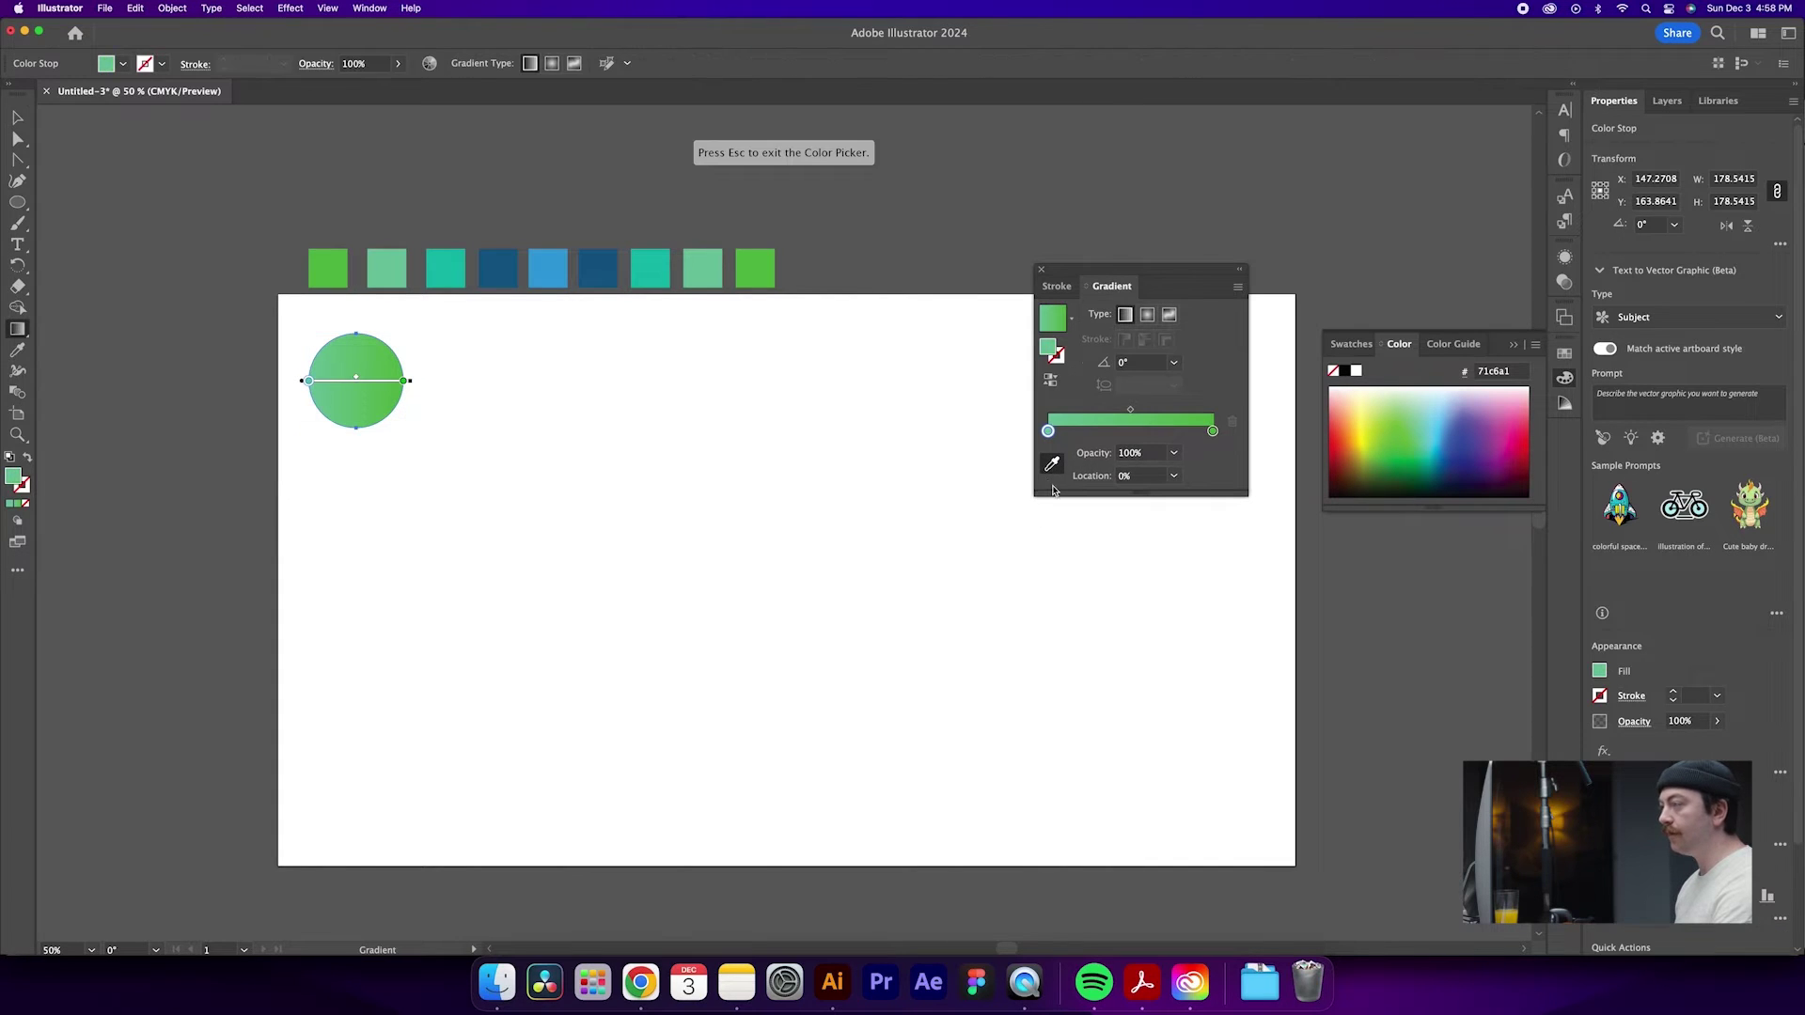
pyautogui.click(337, 254)
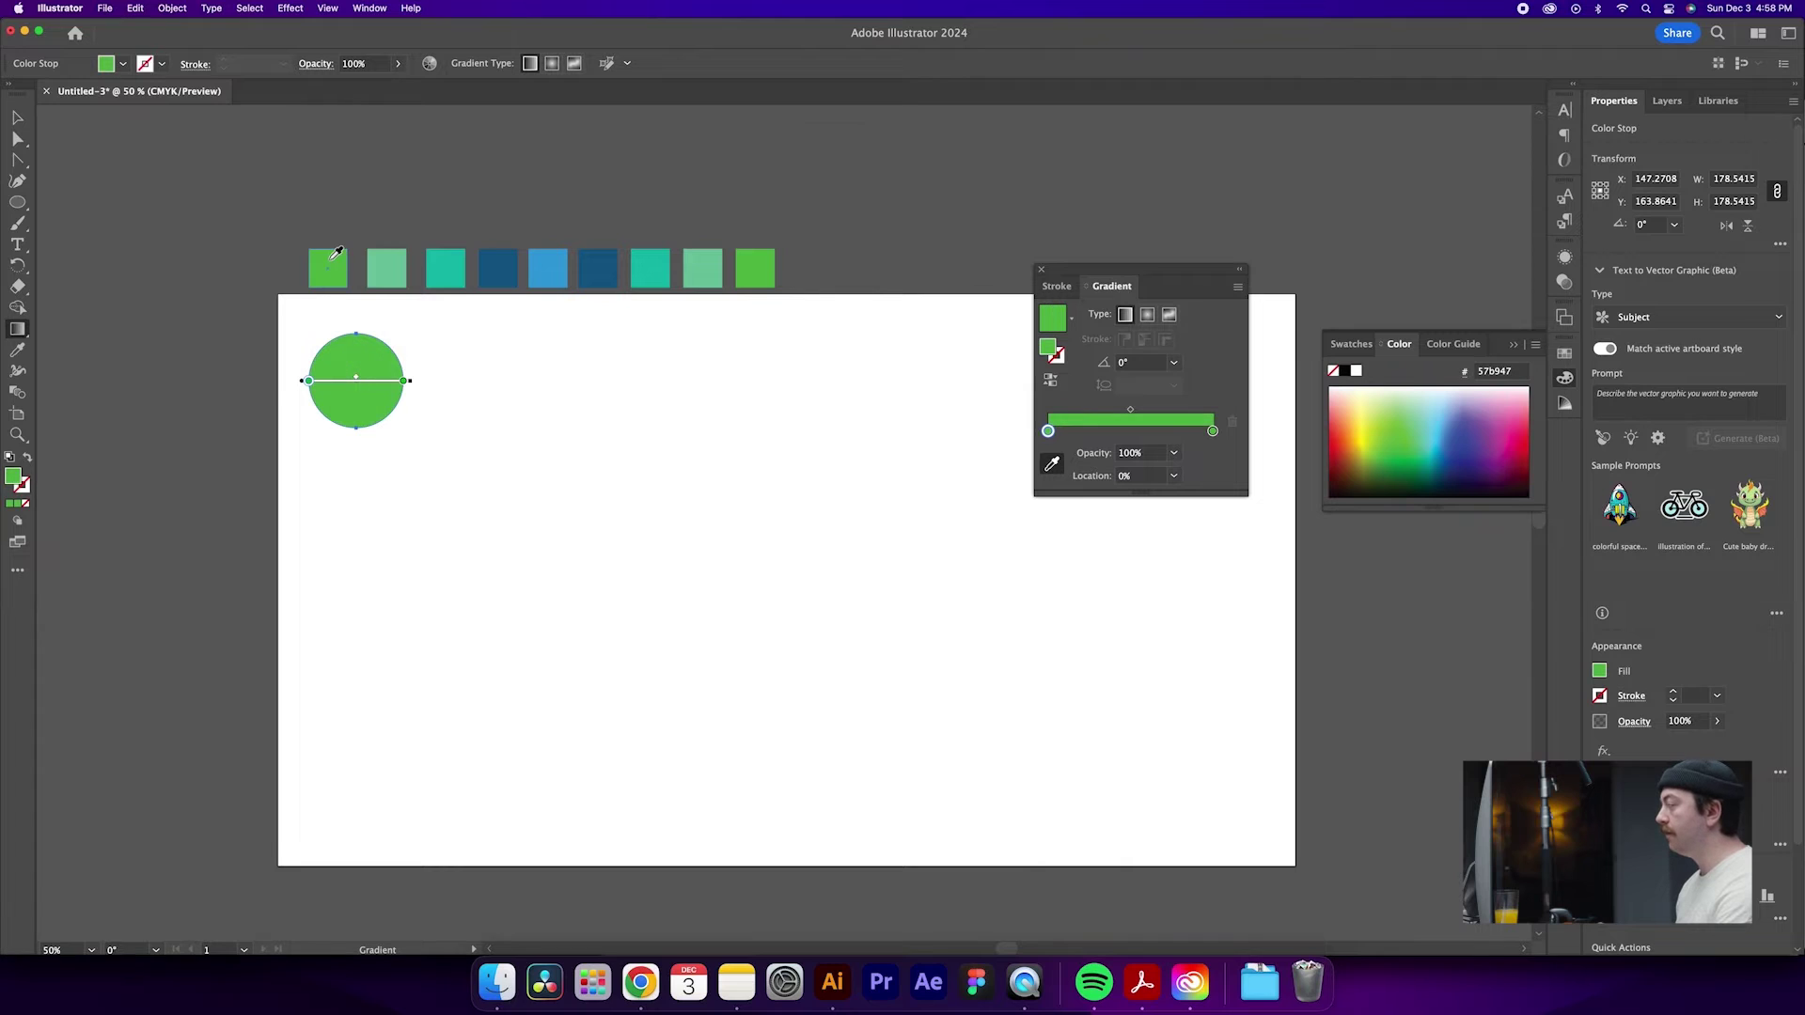
pyautogui.click(1212, 432)
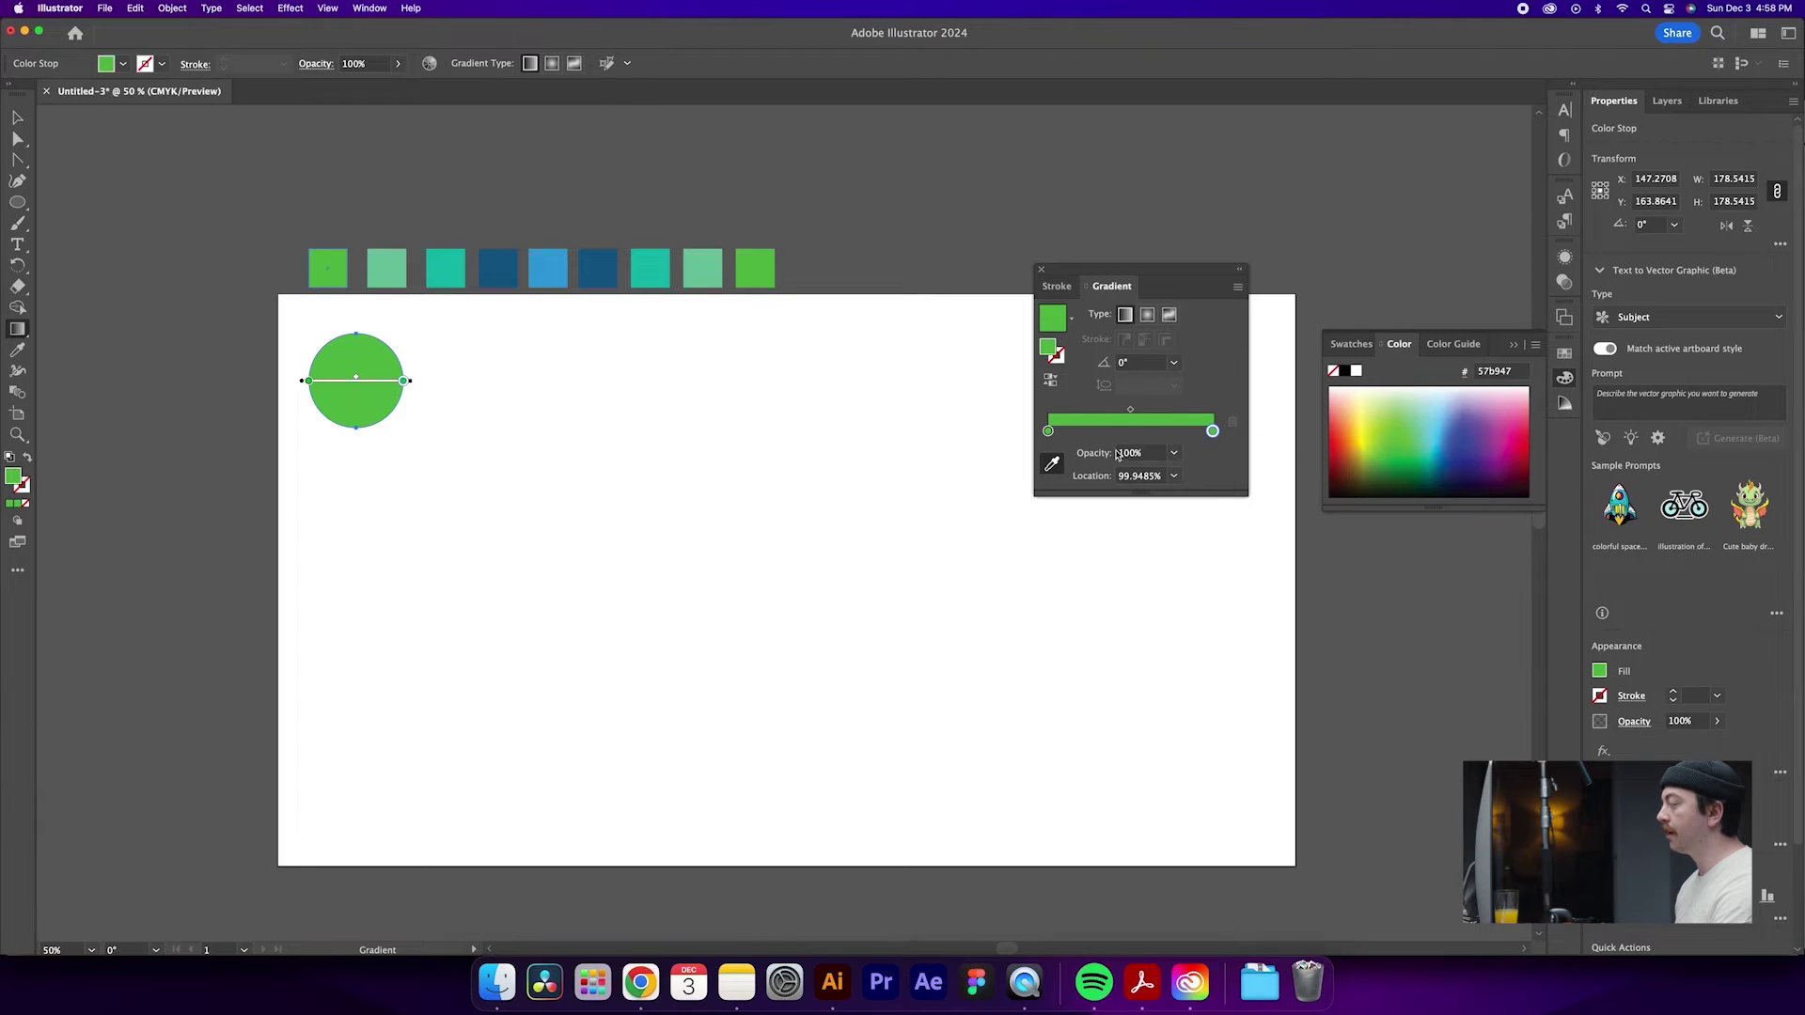
pyautogui.click(1052, 466)
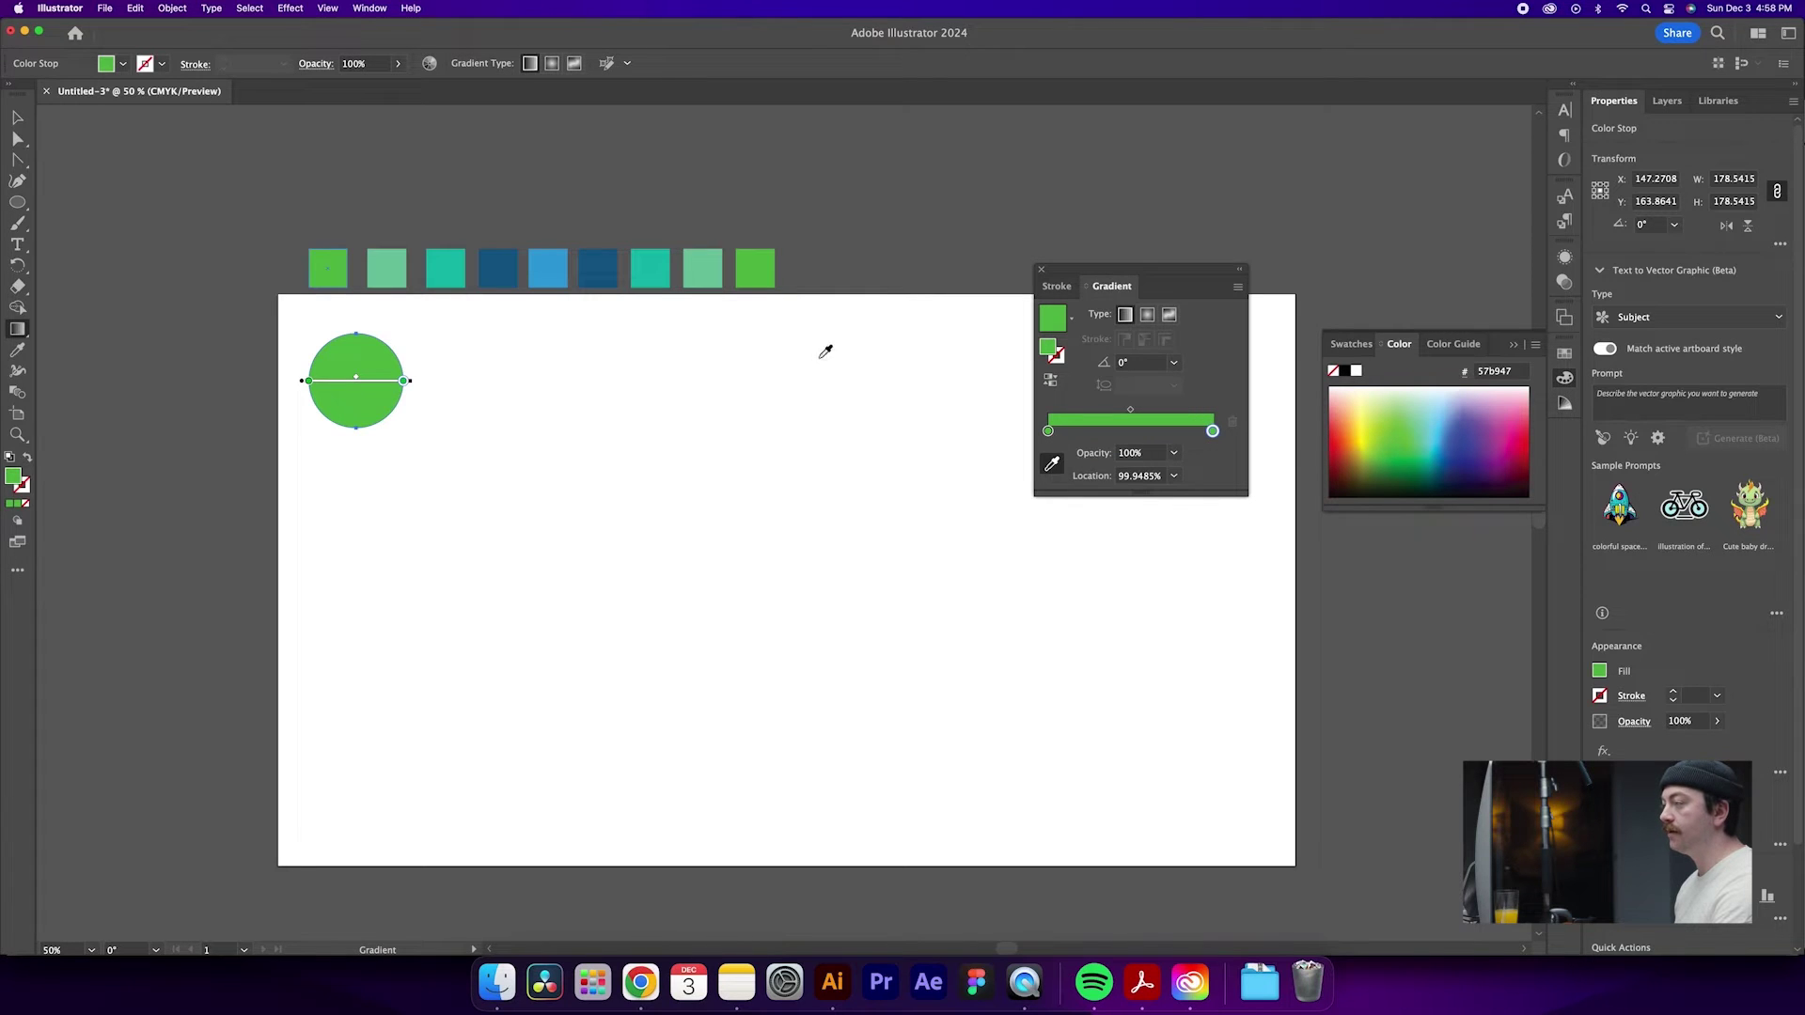
pyautogui.click(386, 268)
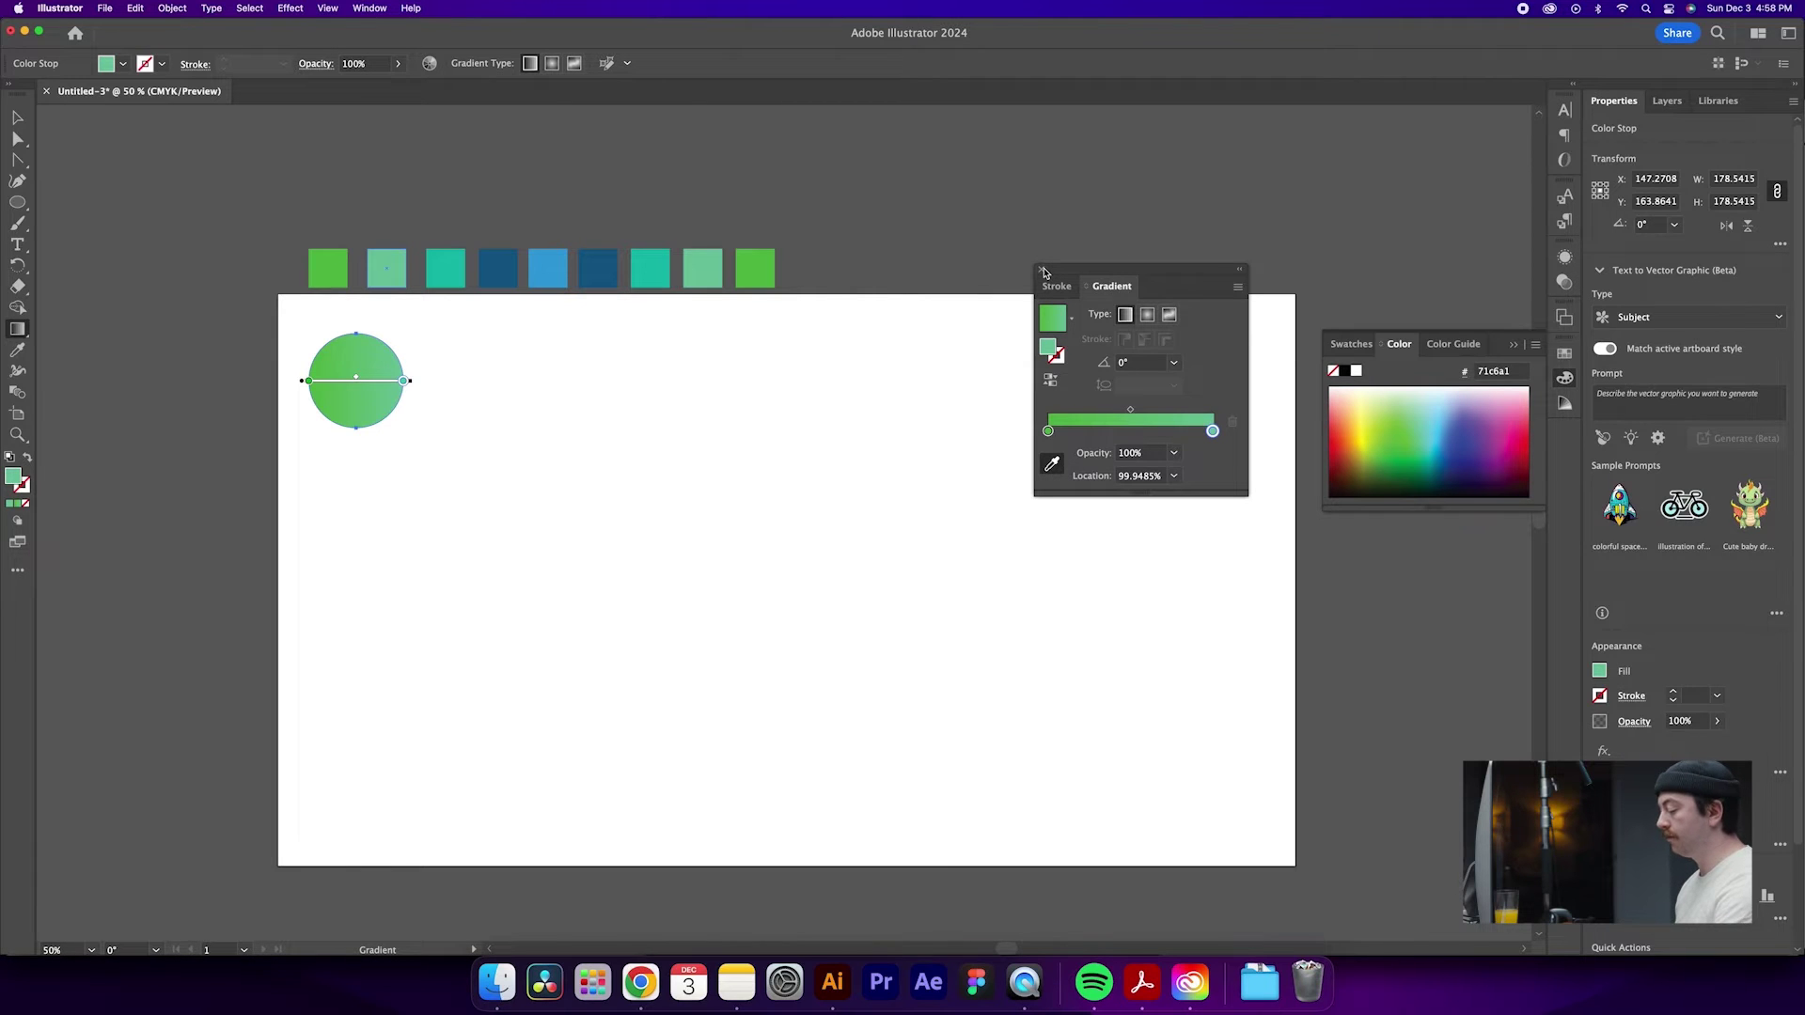
pyautogui.click(1043, 270)
# - Alt-drag a copy of the gradient circle to sit right beside the original
pyautogui.press('v')
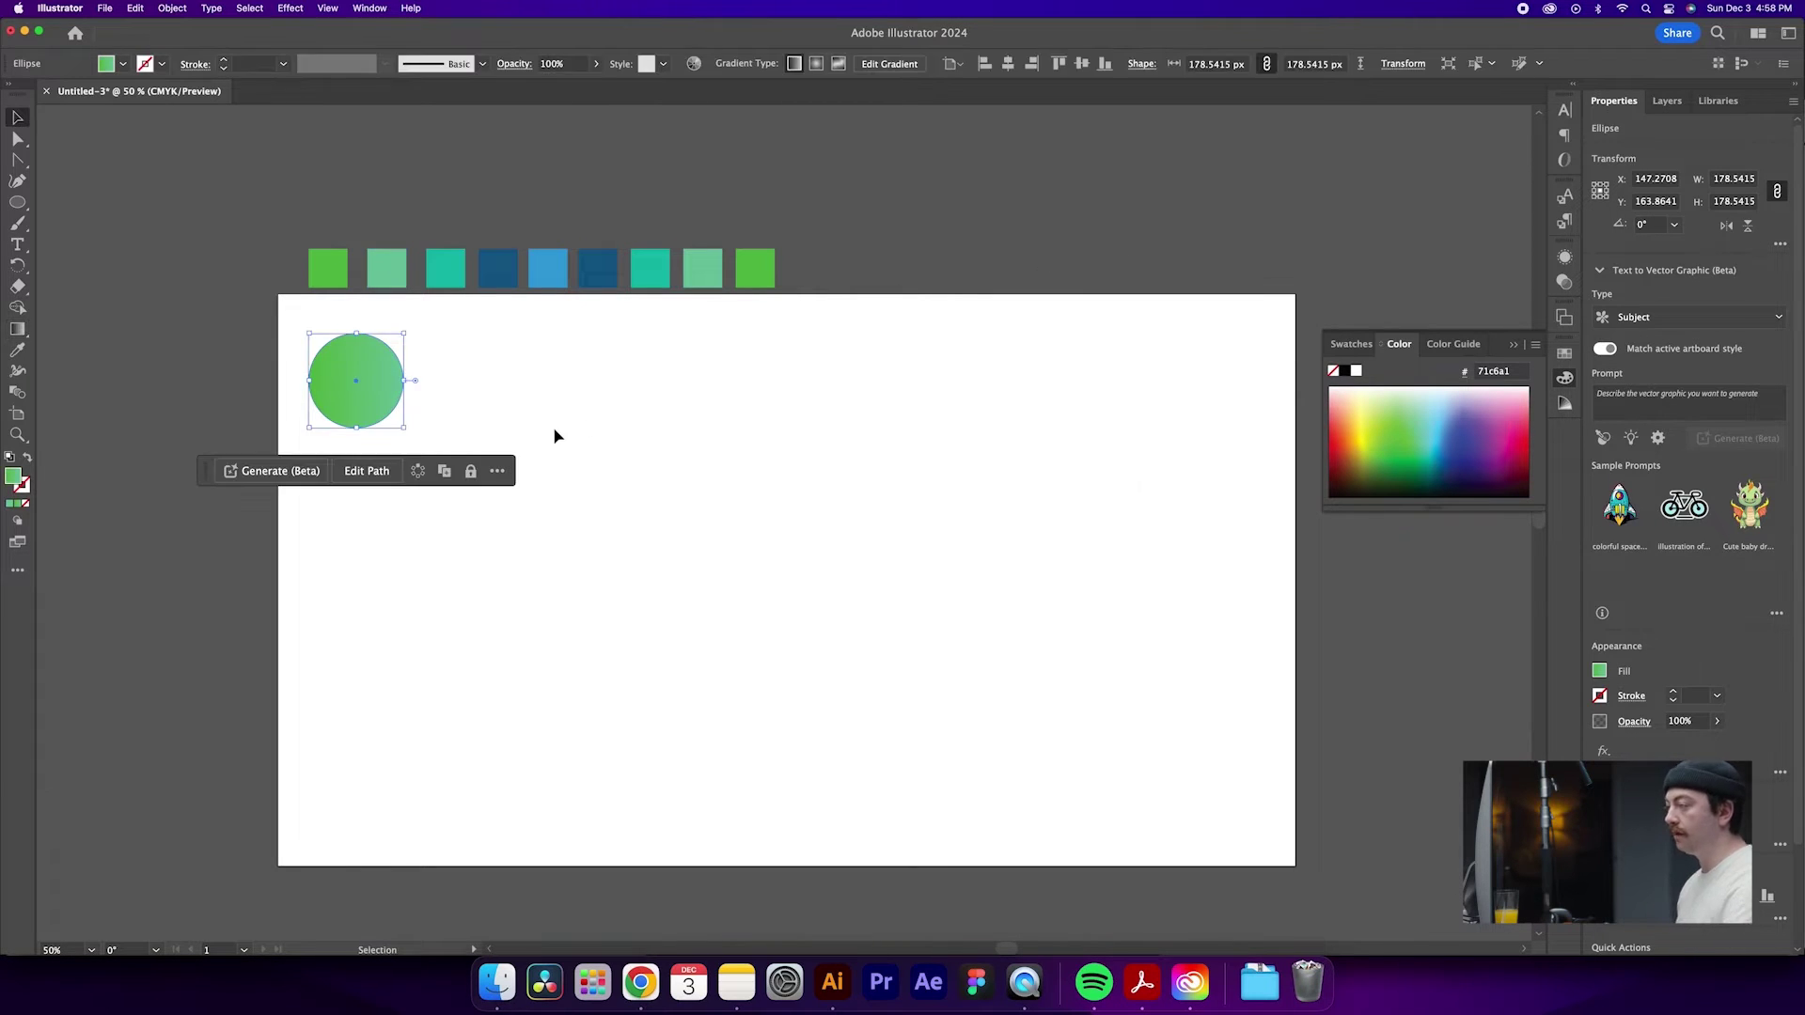
pyautogui.click(624, 403)
pyautogui.click(360, 402)
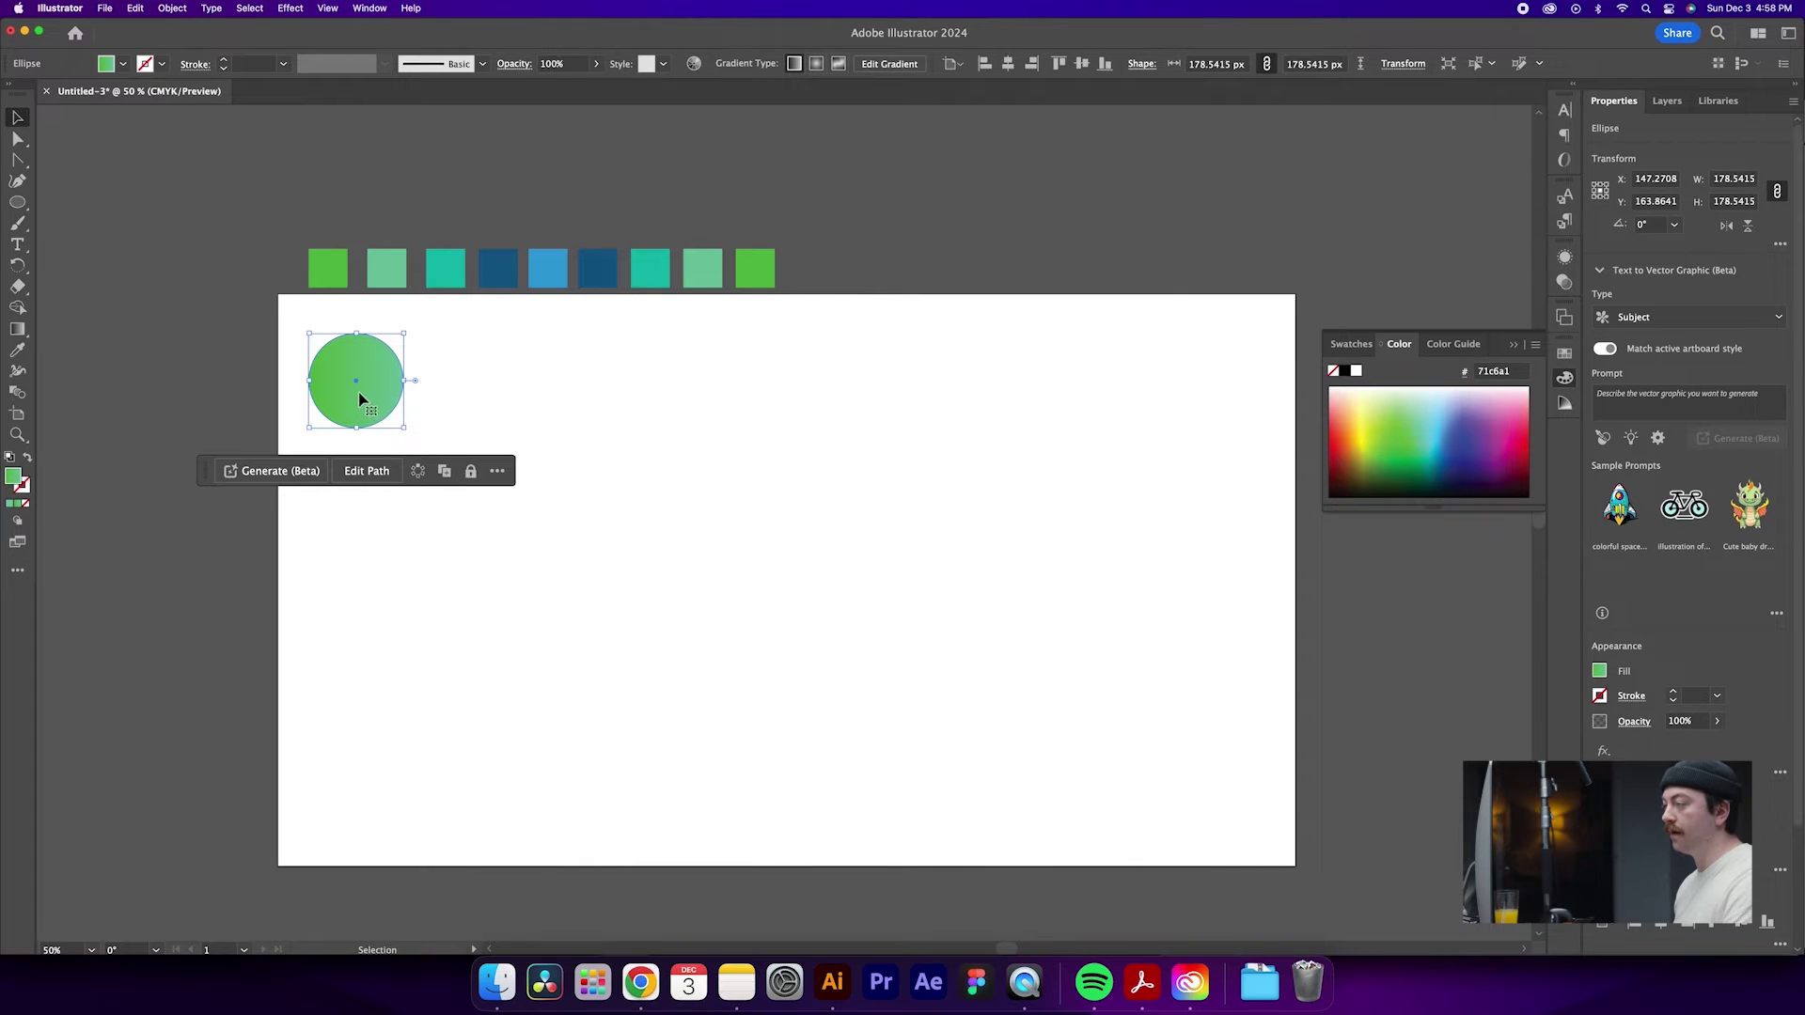
pyautogui.moveTo(362, 397); pyautogui.dragTo(467, 399)
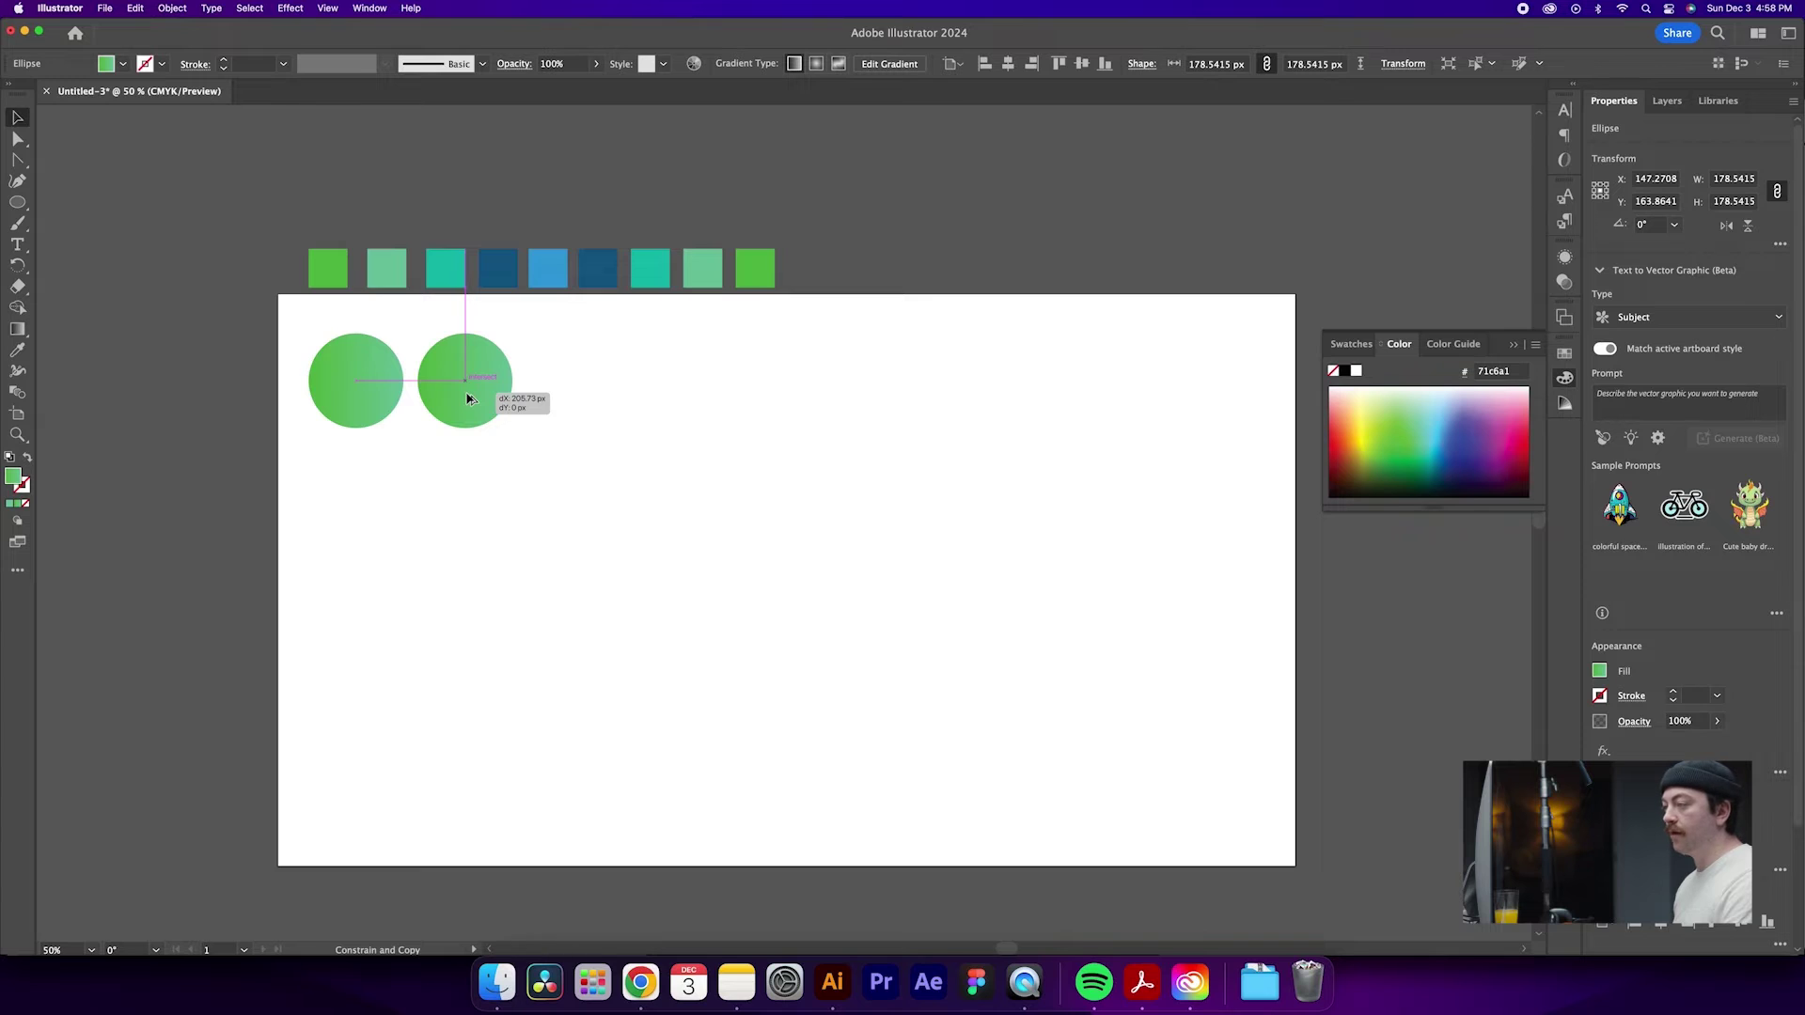
pyautogui.moveTo(466, 393); pyautogui.dragTo(466, 393)
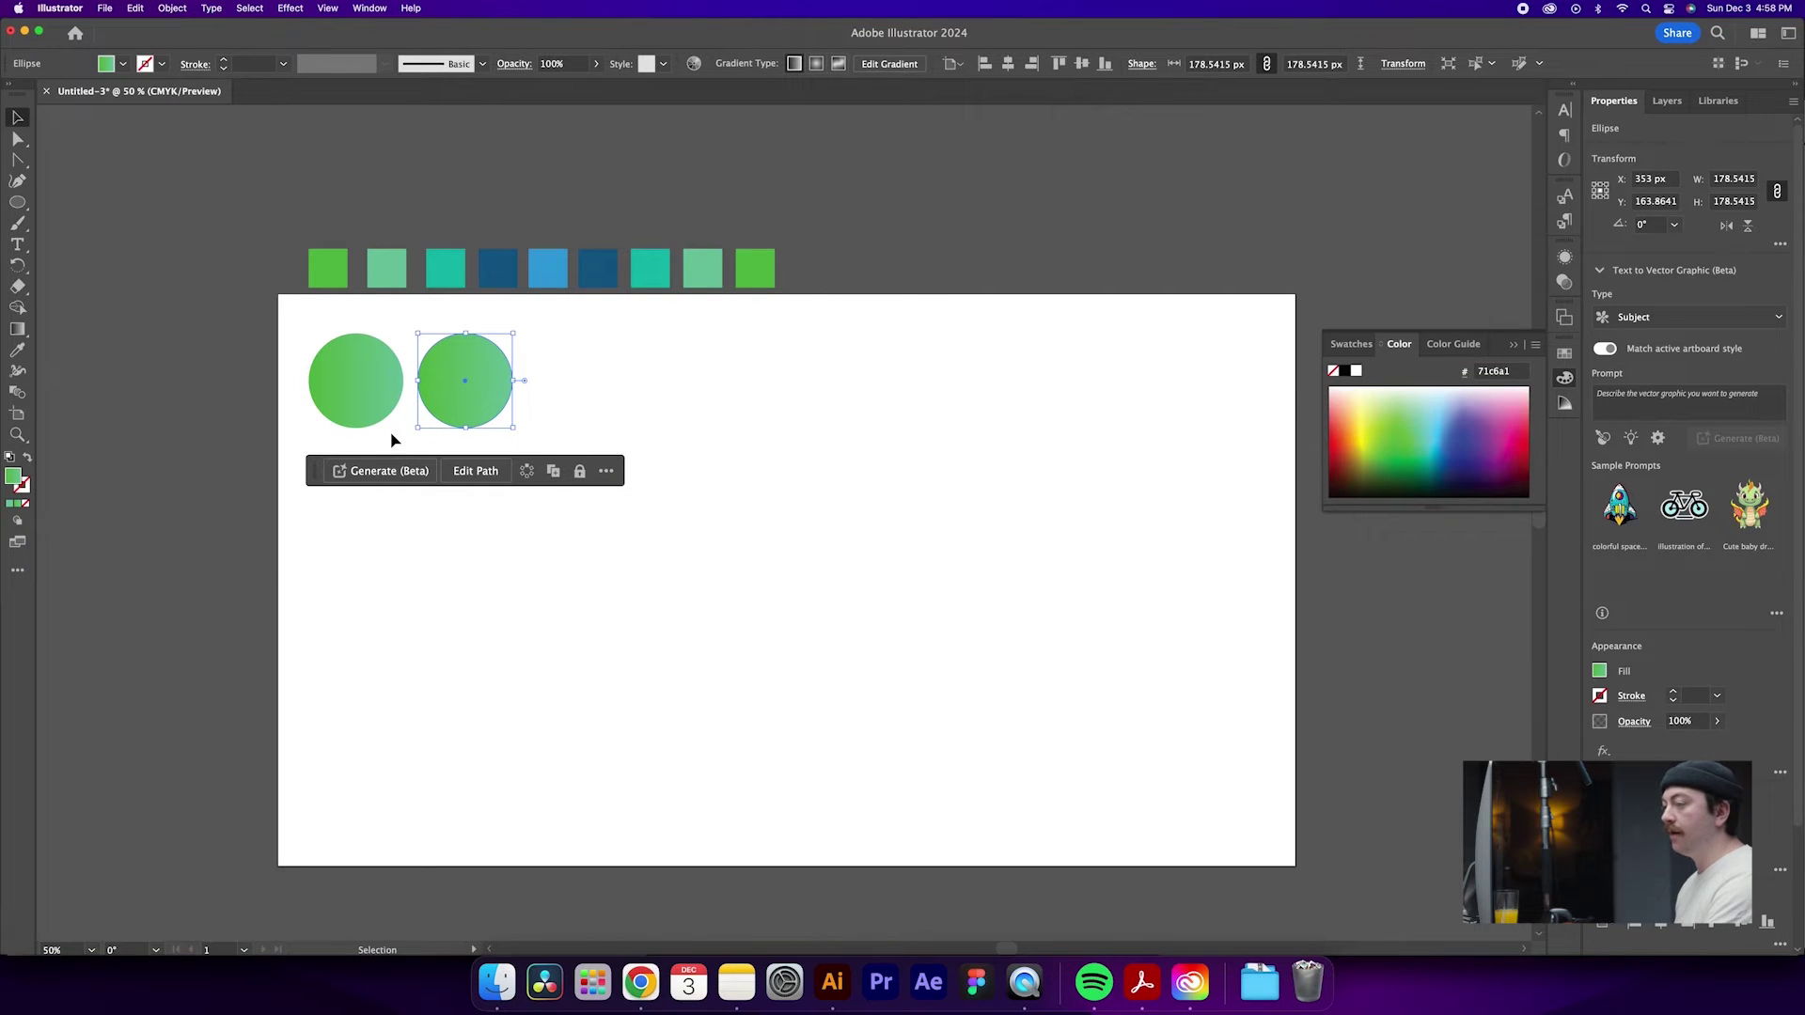
# - Re-pick the copy's gradient stops from the pale green and teal swatches
pyautogui.click(17, 508)
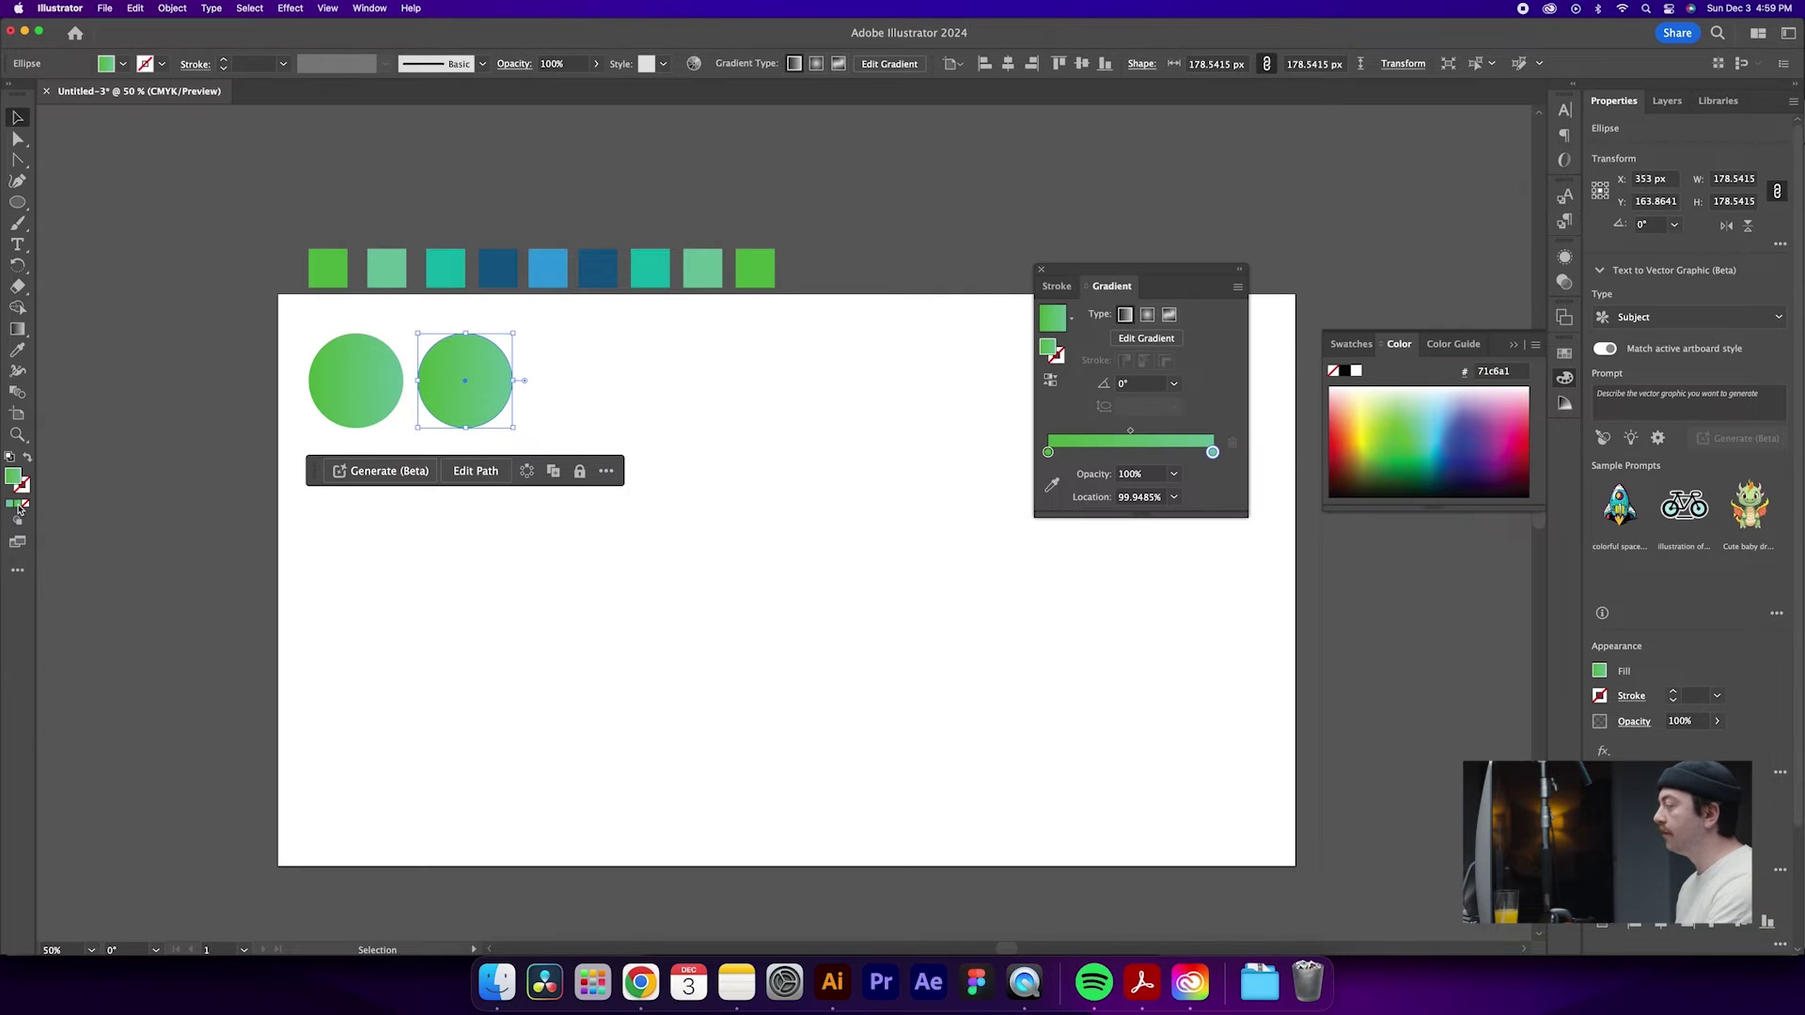
pyautogui.click(1048, 452)
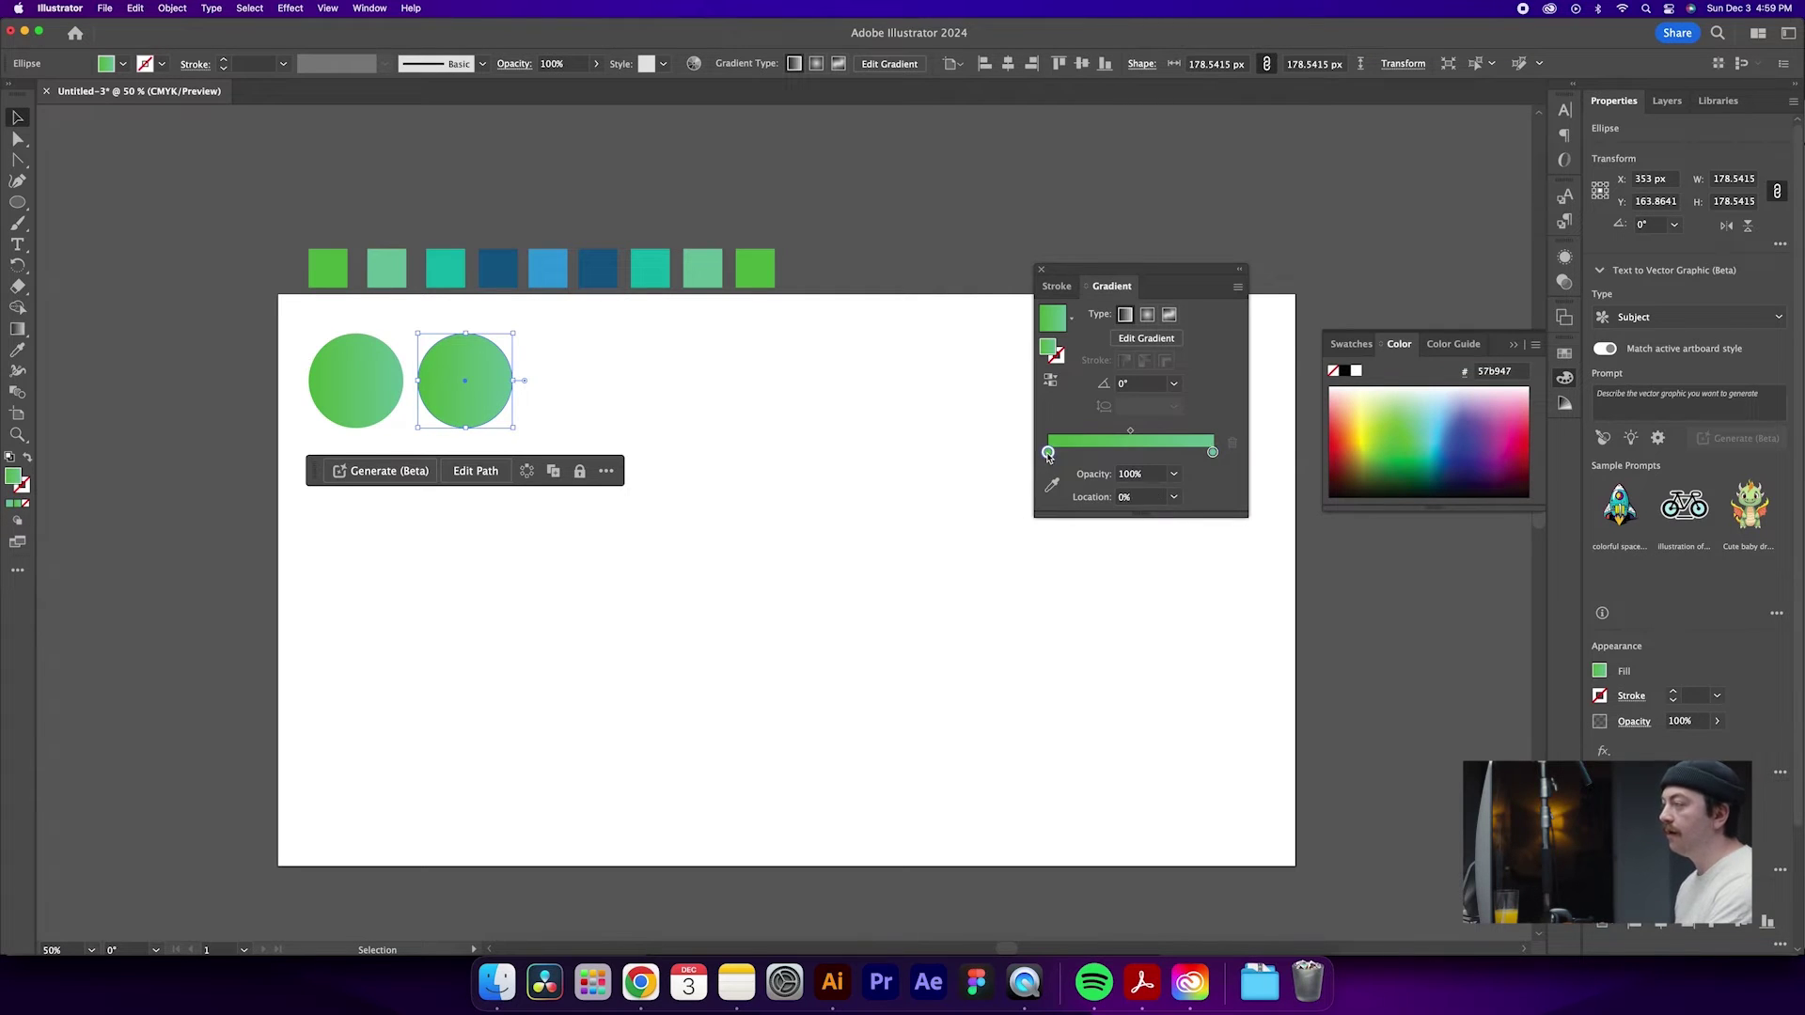
pyautogui.click(1050, 485)
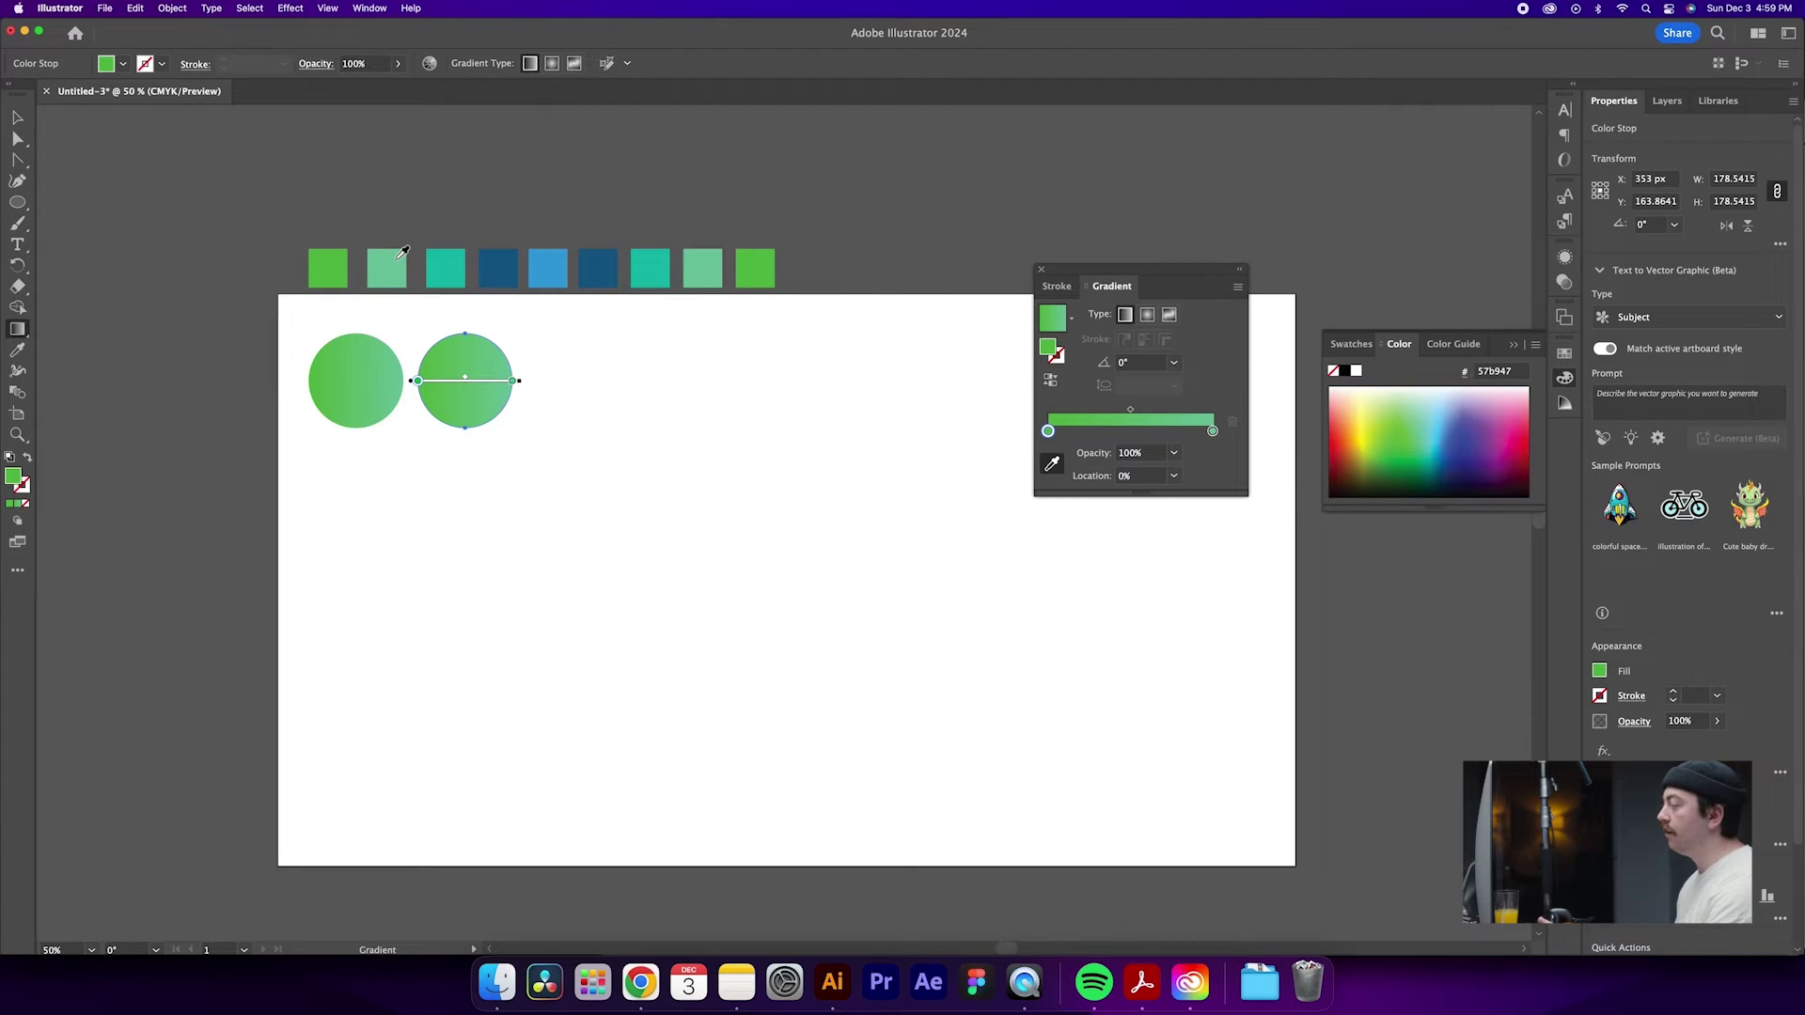
pyautogui.click(398, 257)
pyautogui.click(1213, 431)
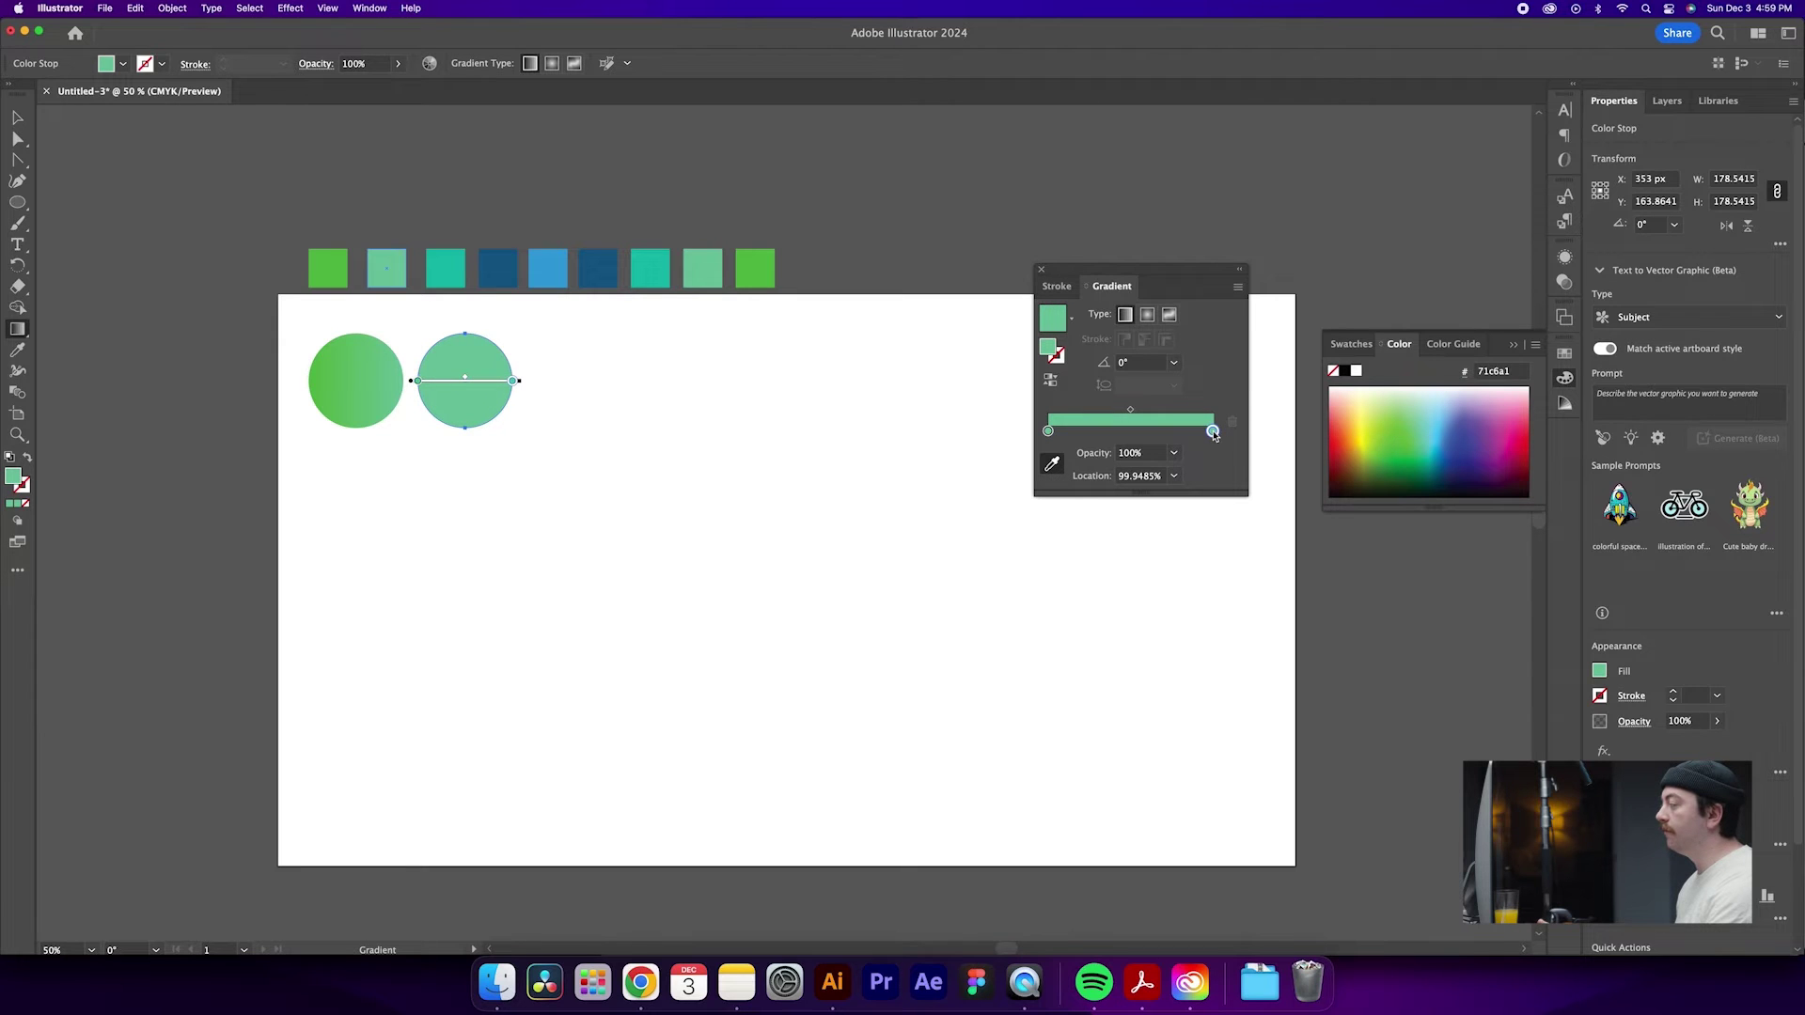
pyautogui.click(1052, 463)
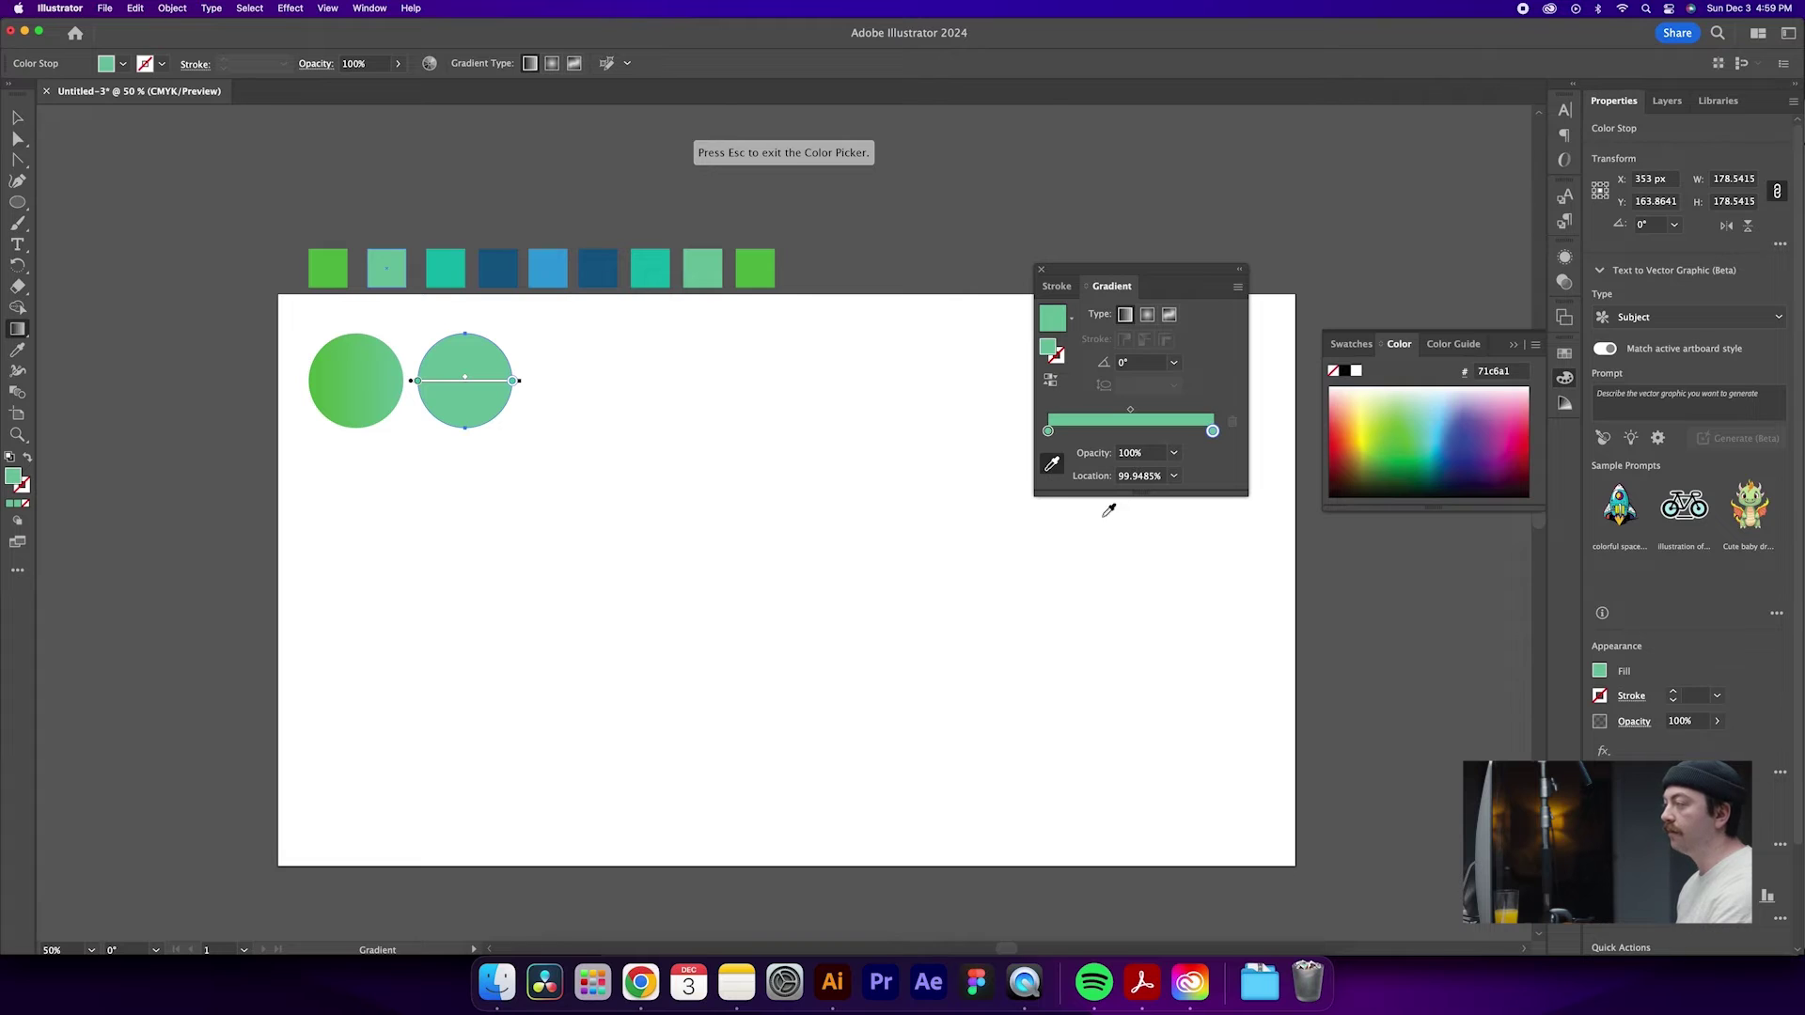
pyautogui.click(444, 254)
# - Select the second circle and repeat the duplicate to add a third circle
pyautogui.press('v')
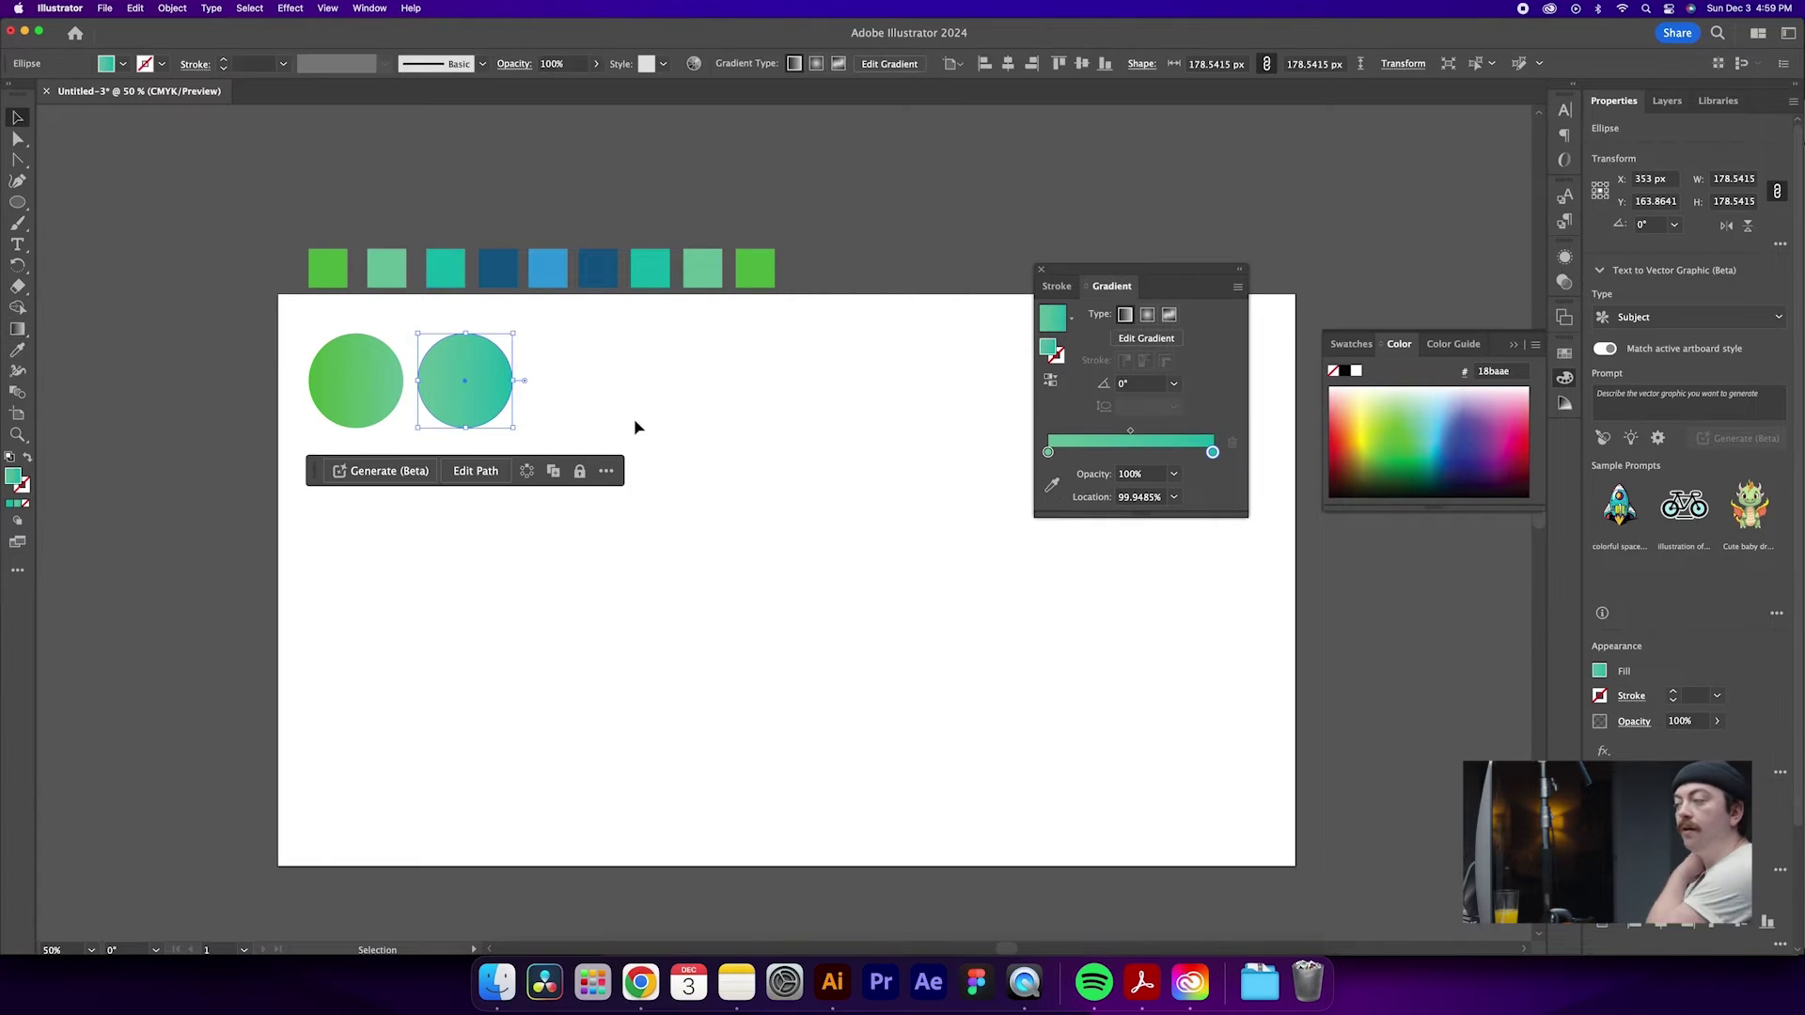
pyautogui.click(634, 420)
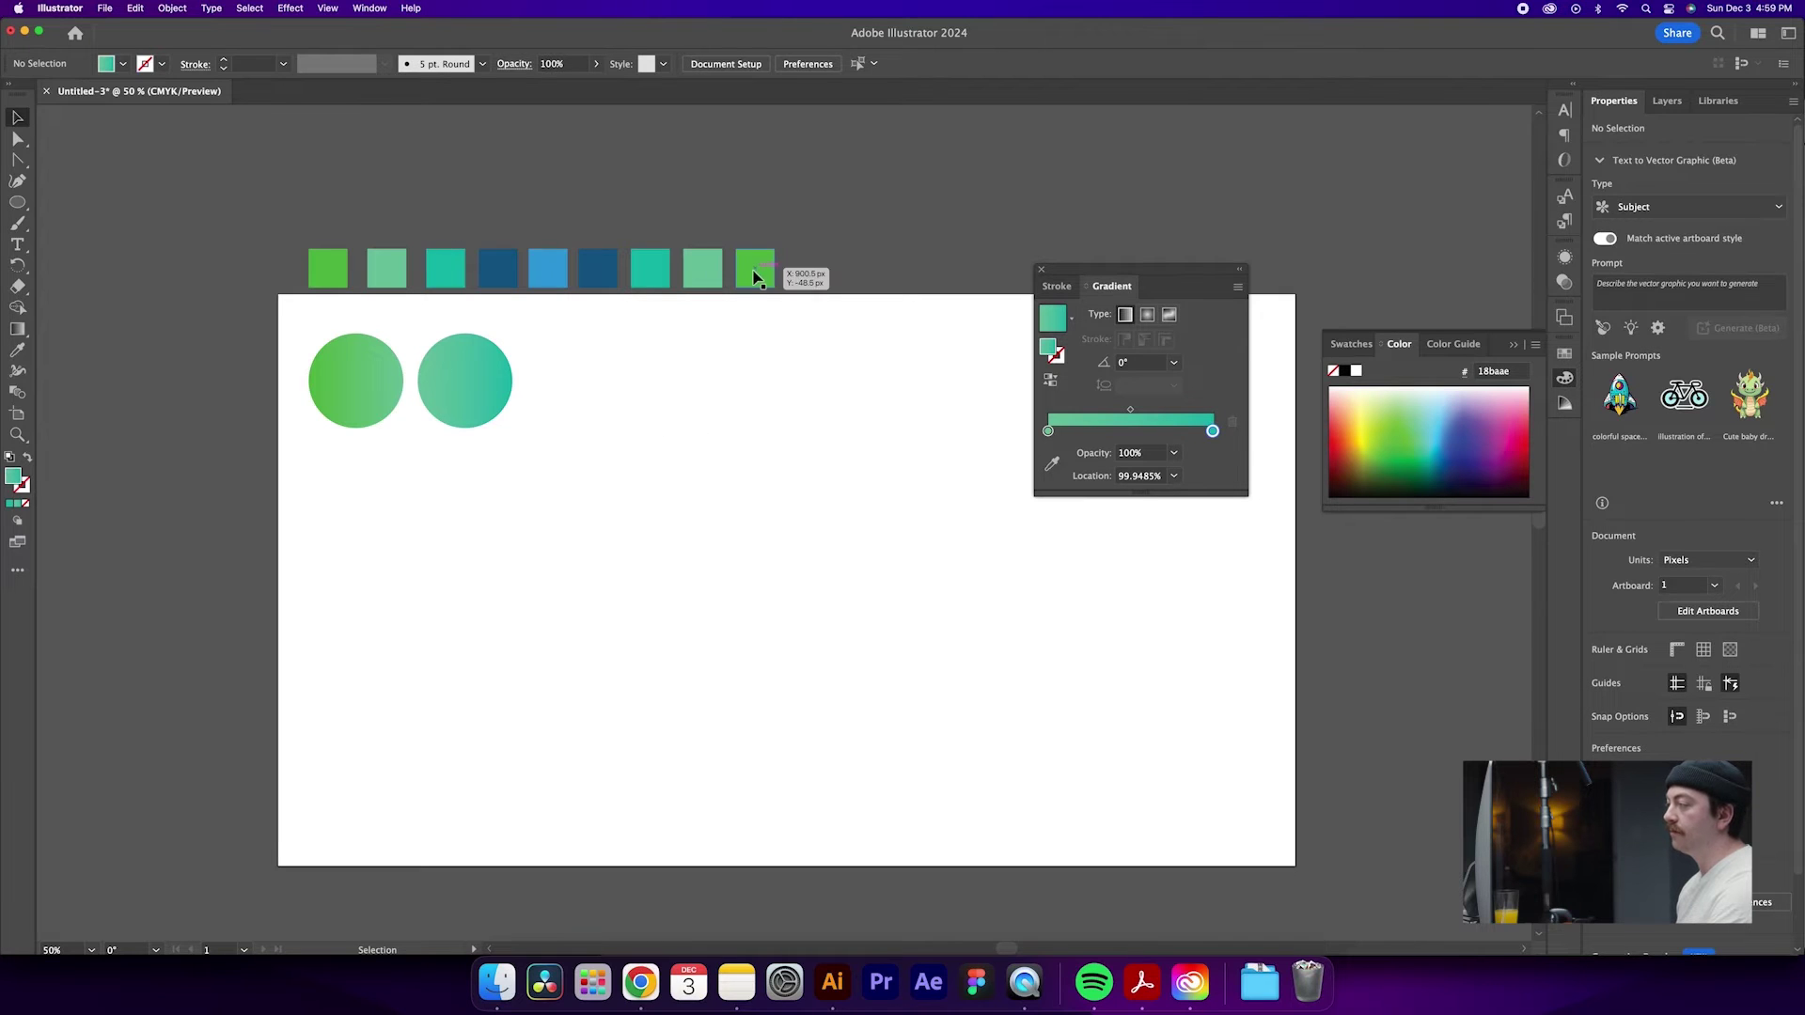
pyautogui.moveTo(611, 452); pyautogui.dragTo(544, 436)
pyautogui.press('super+z')
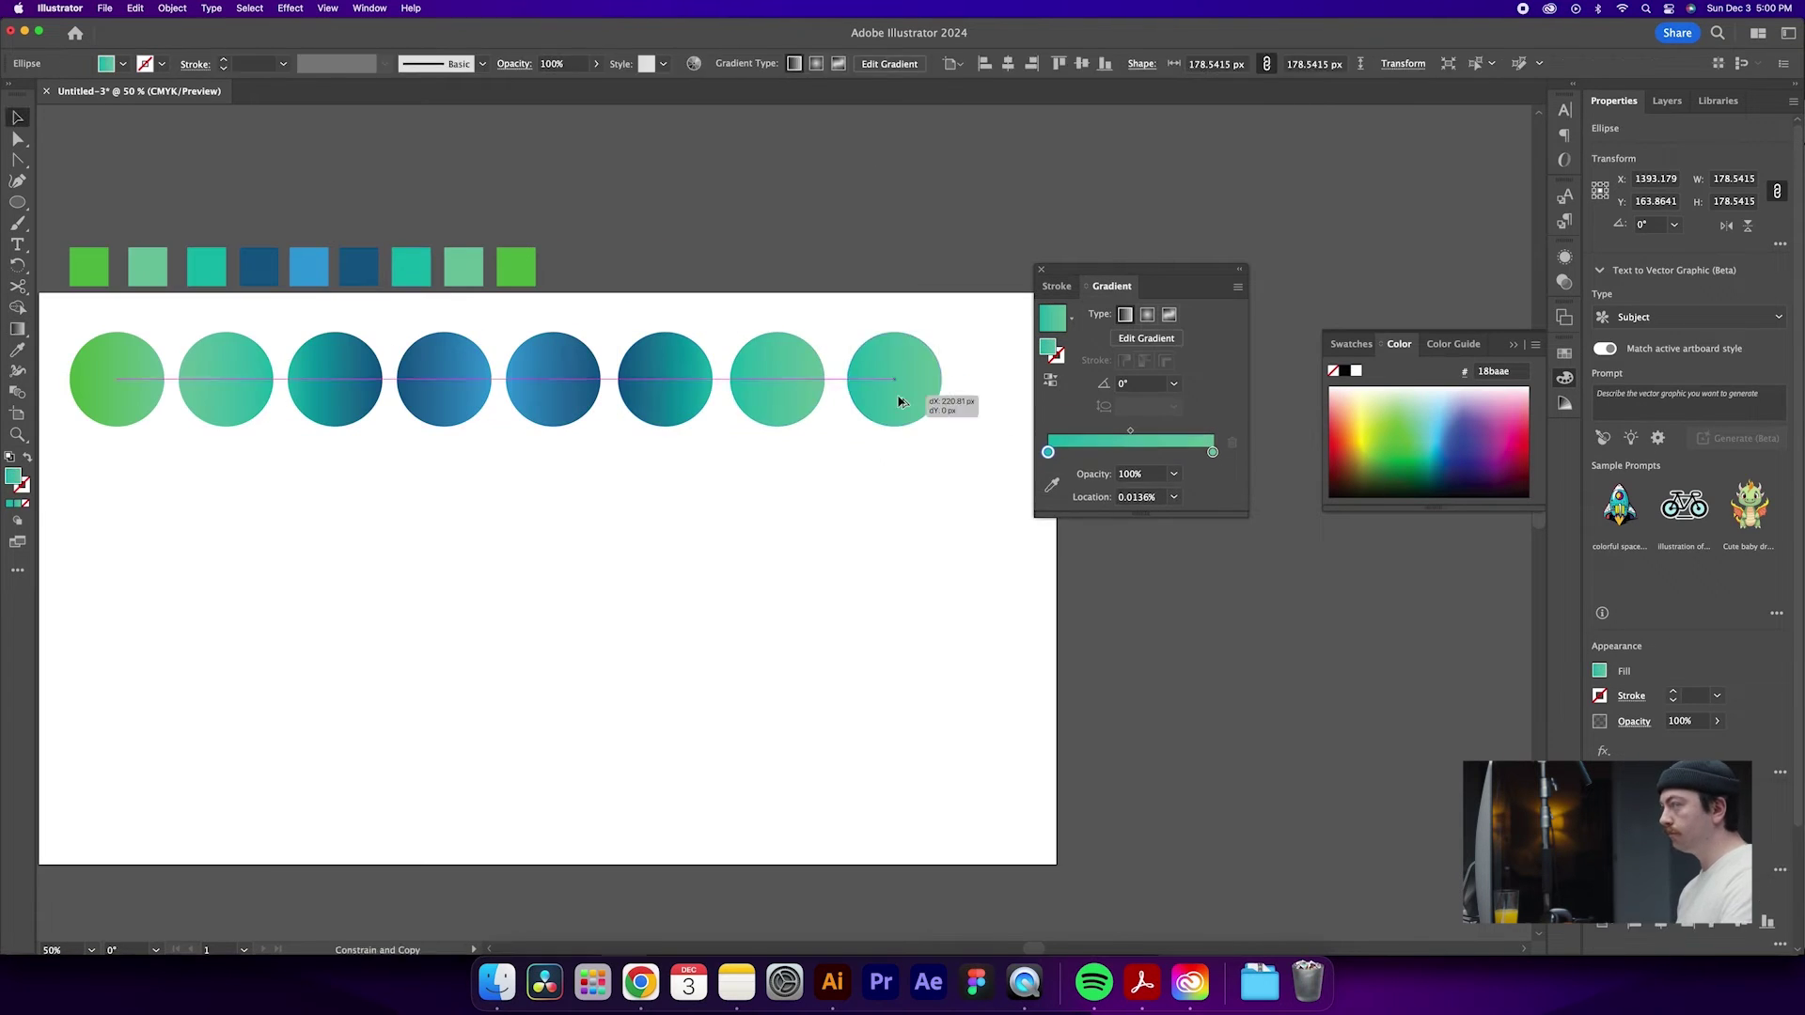
pyautogui.click(960, 527)
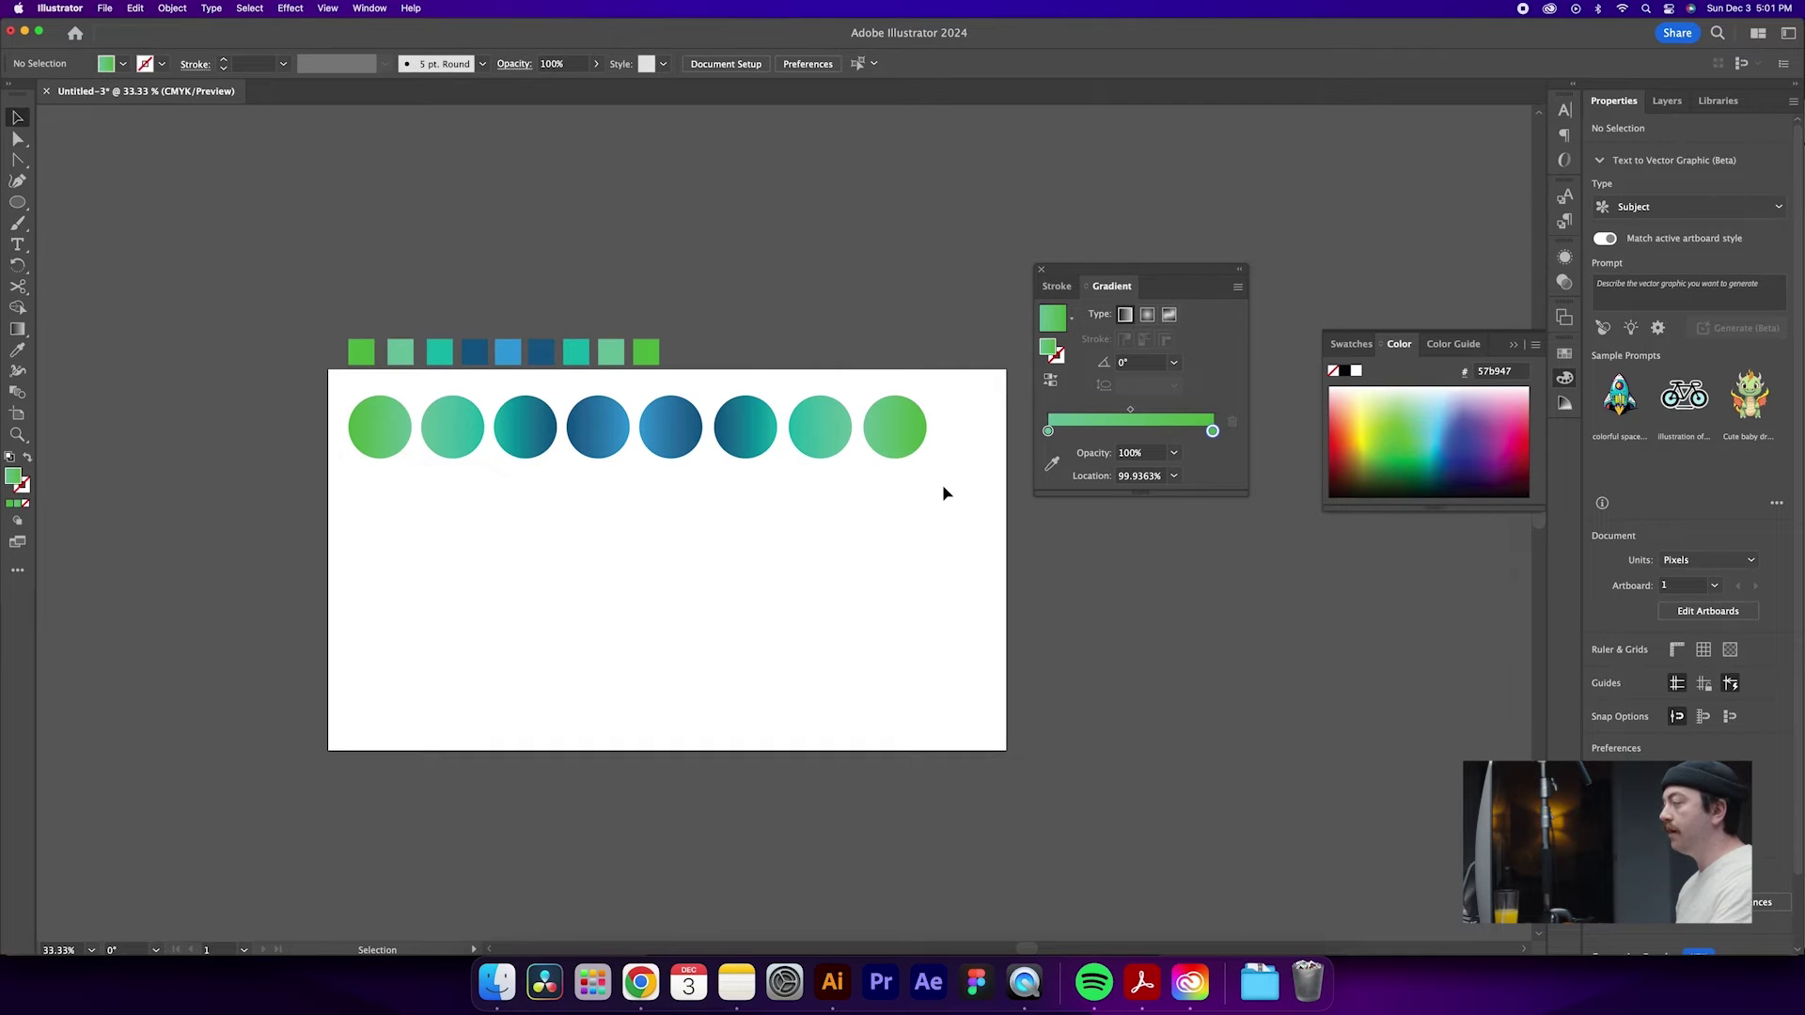
# - Select the whole row of circles and make a blend from them
pyautogui.moveTo(945, 487); pyautogui.dragTo(344, 405)
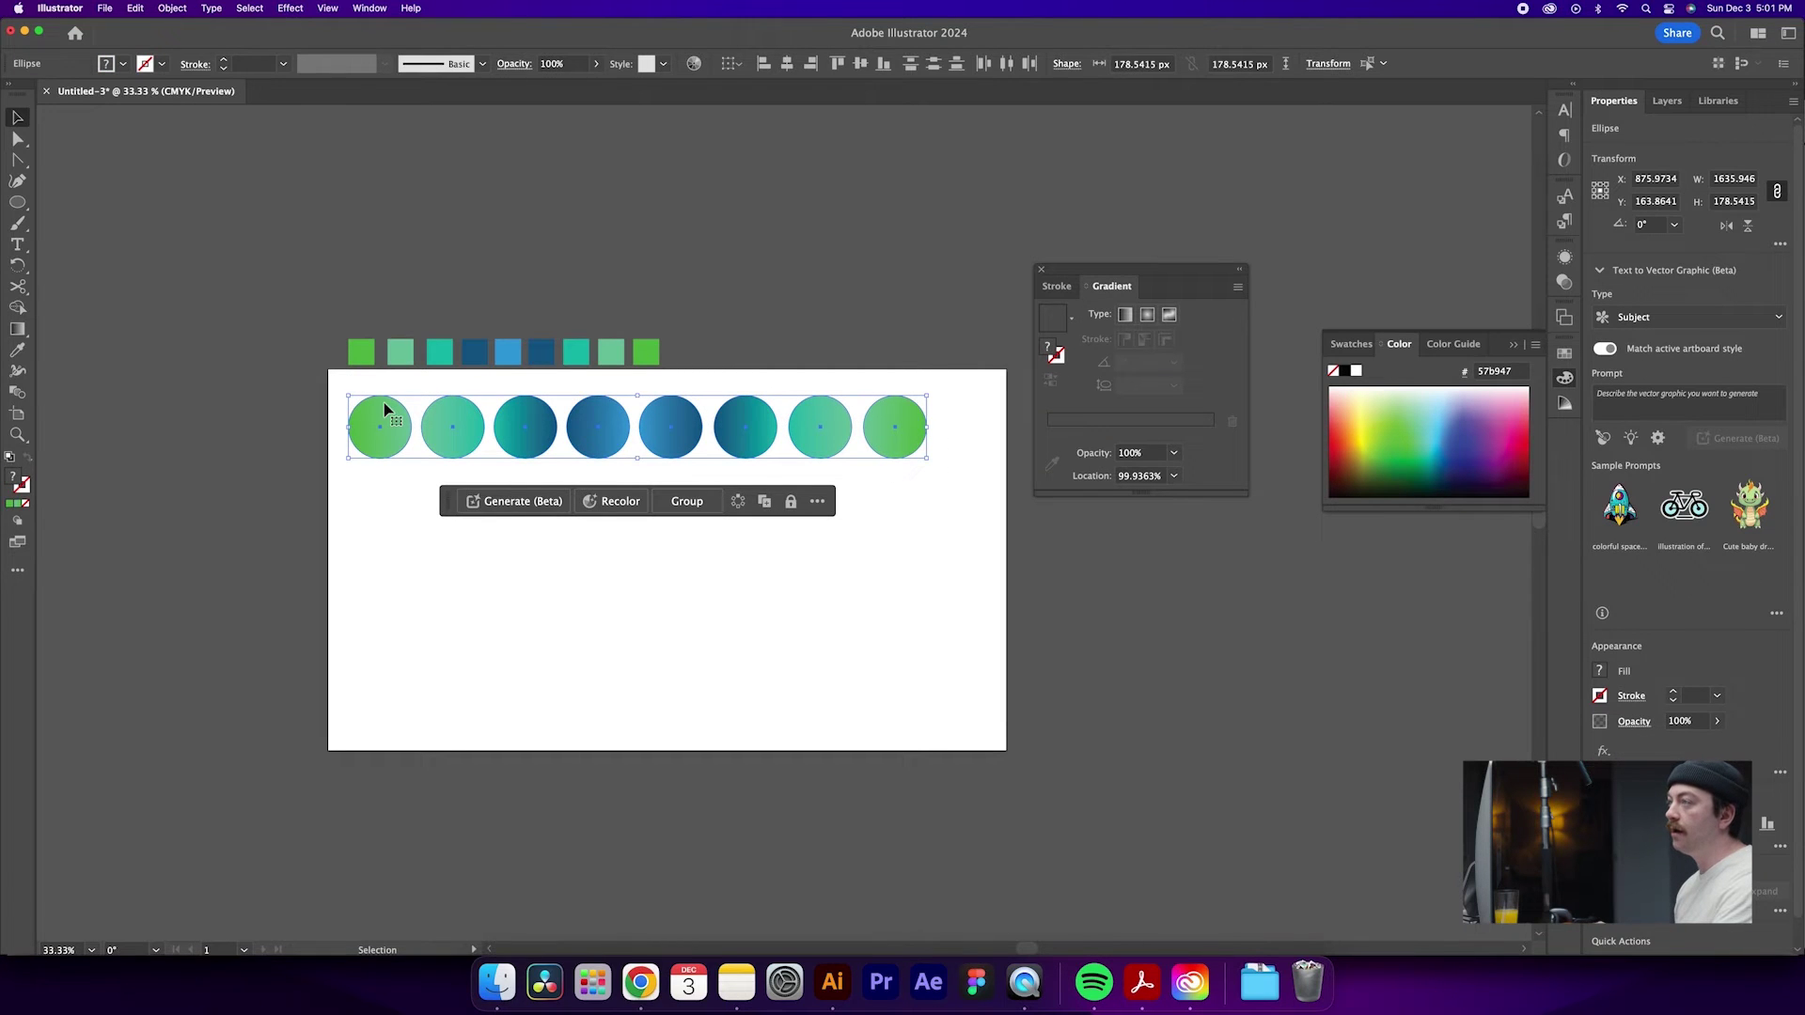
pyautogui.click(182, 10)
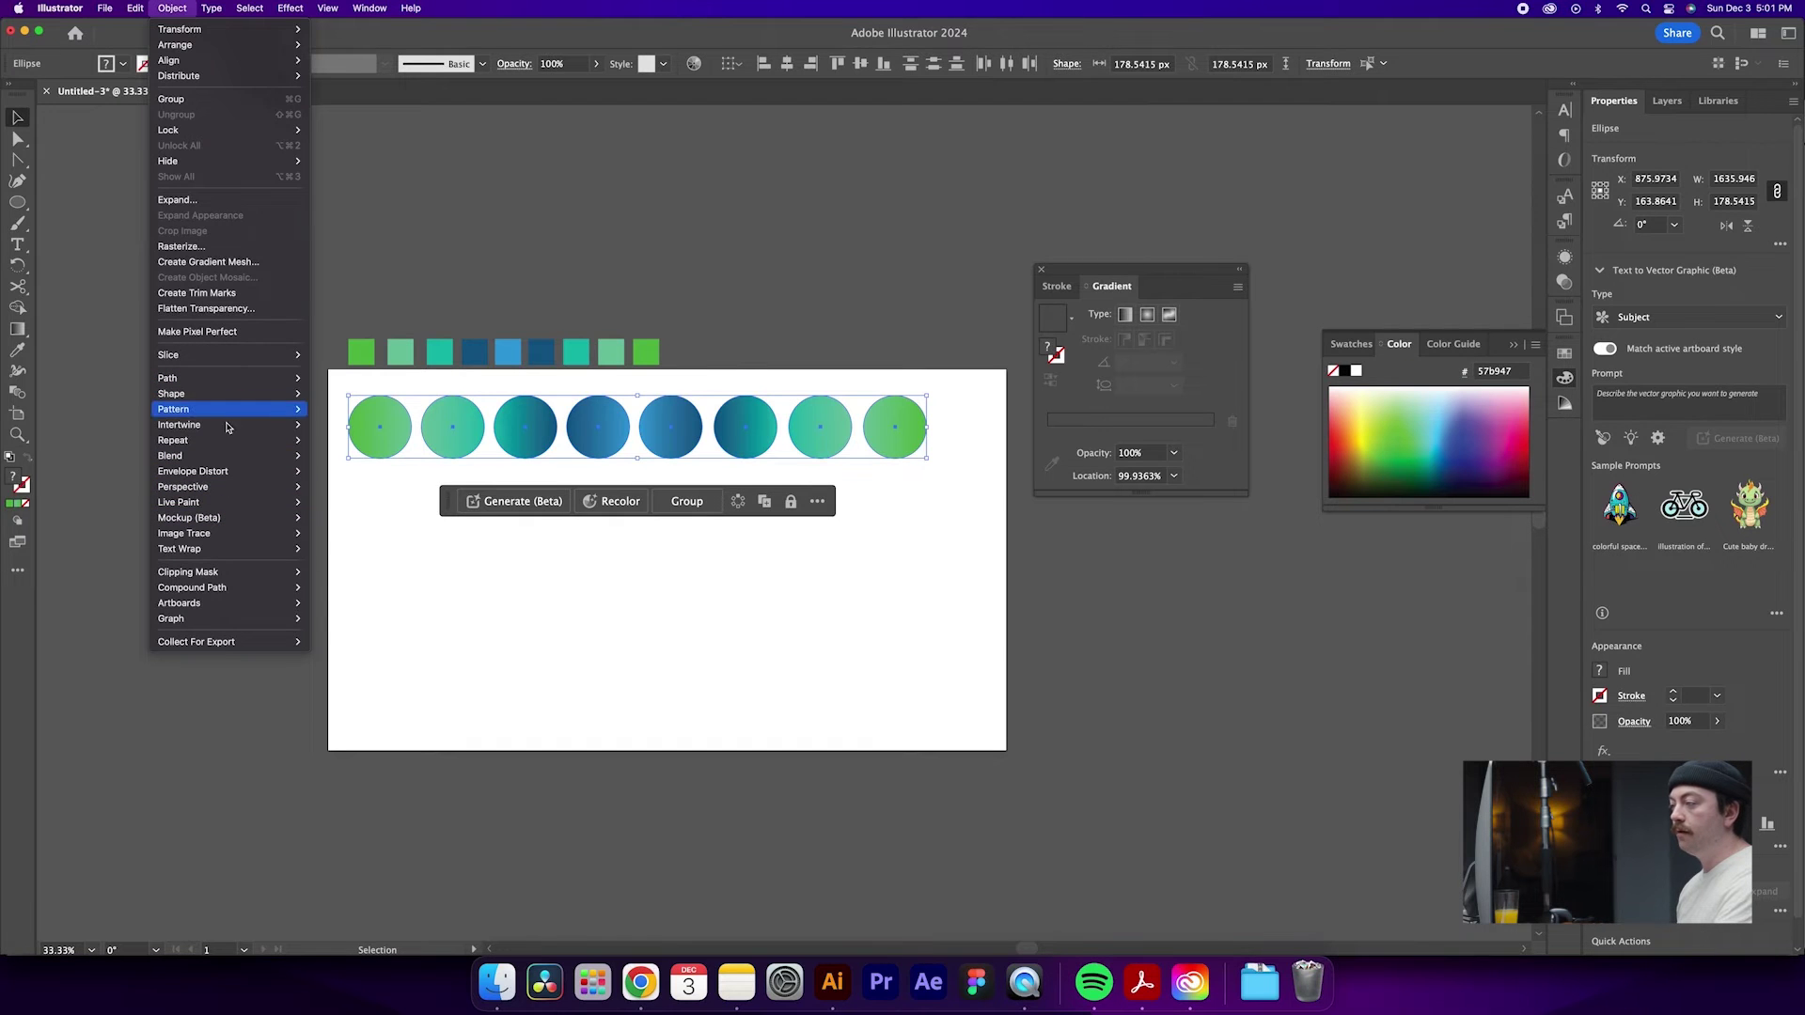
pyautogui.moveTo(232, 495)
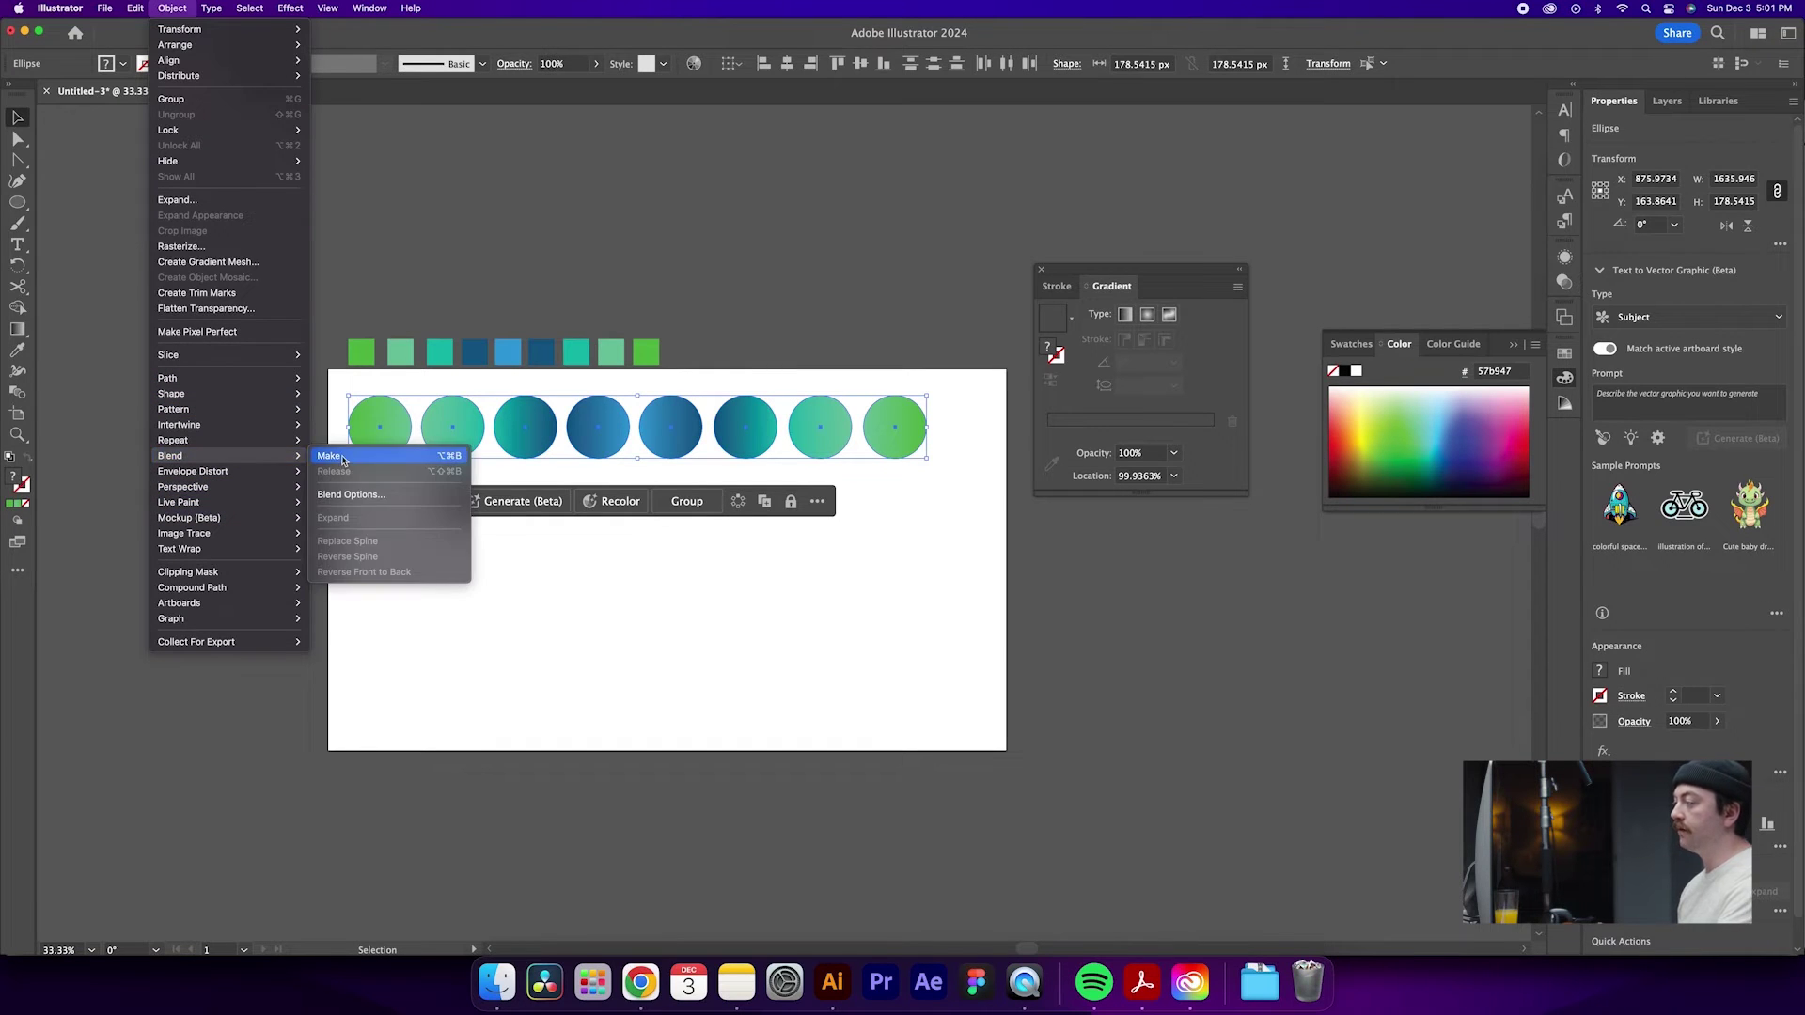
pyautogui.click(343, 456)
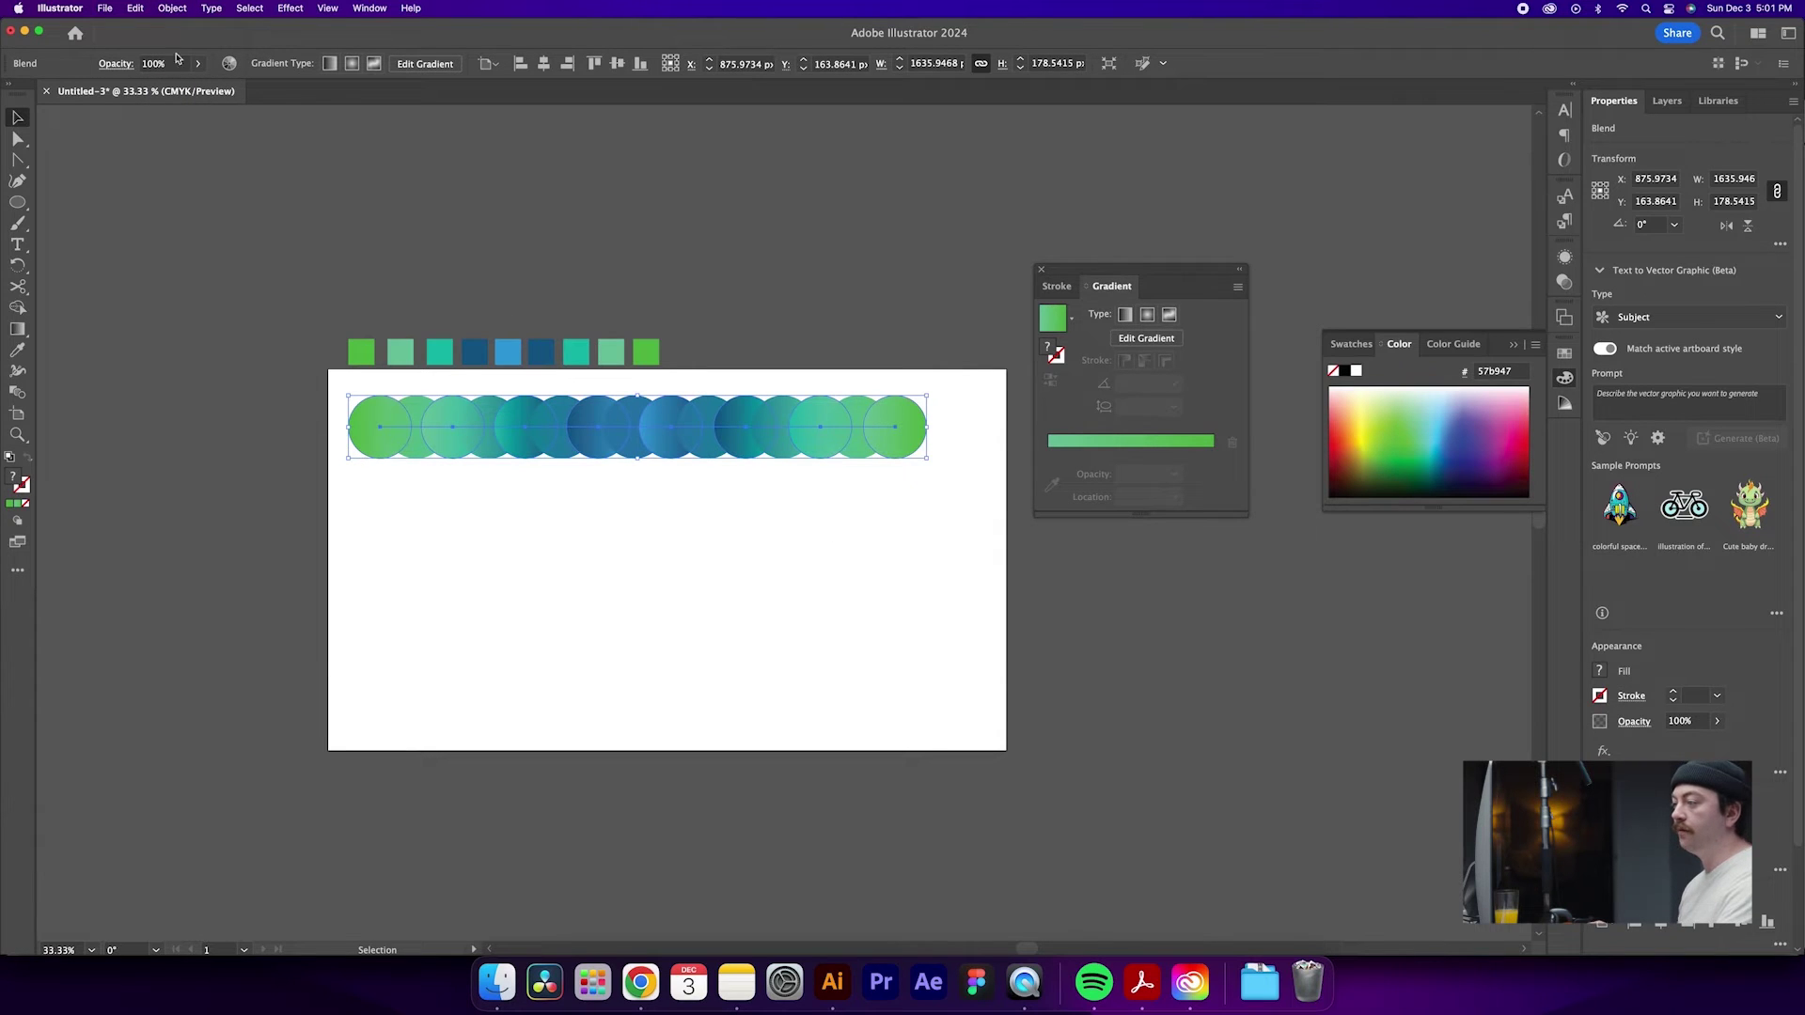
# - Set the blend spacing to Specified Steps with 100 steps
pyautogui.click(172, 7)
pyautogui.moveTo(189, 489)
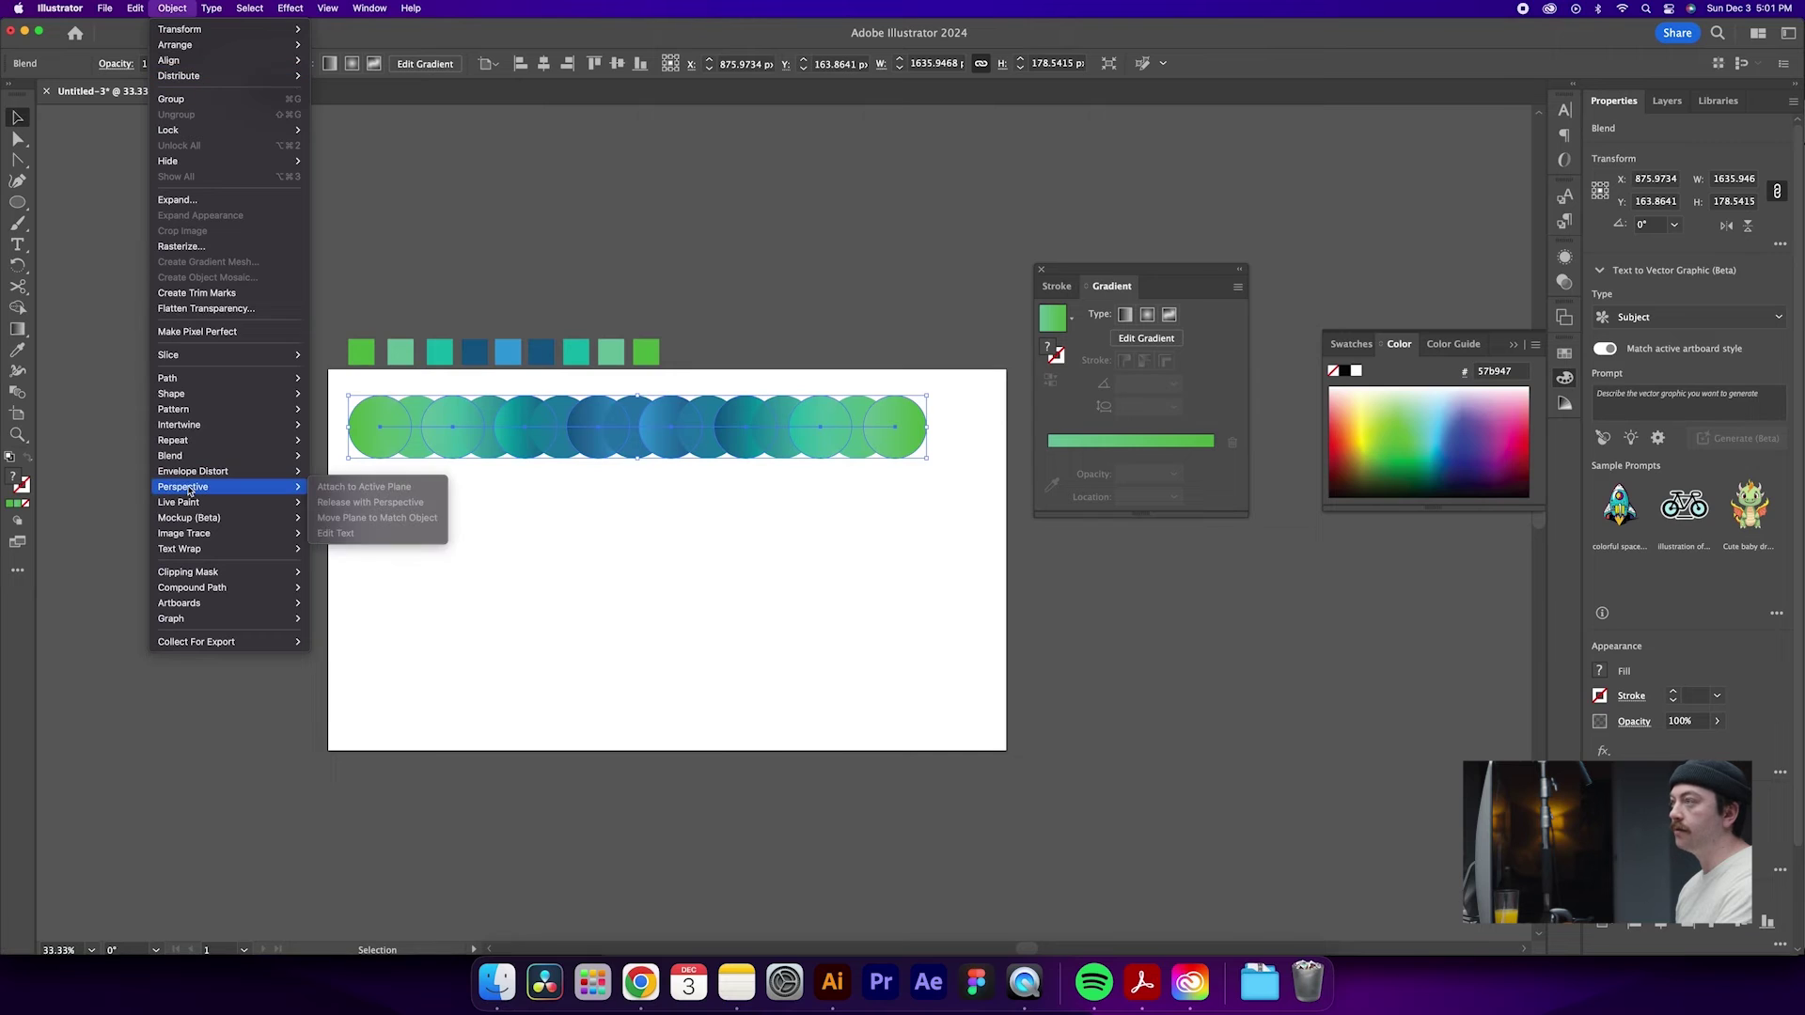
pyautogui.moveTo(272, 455)
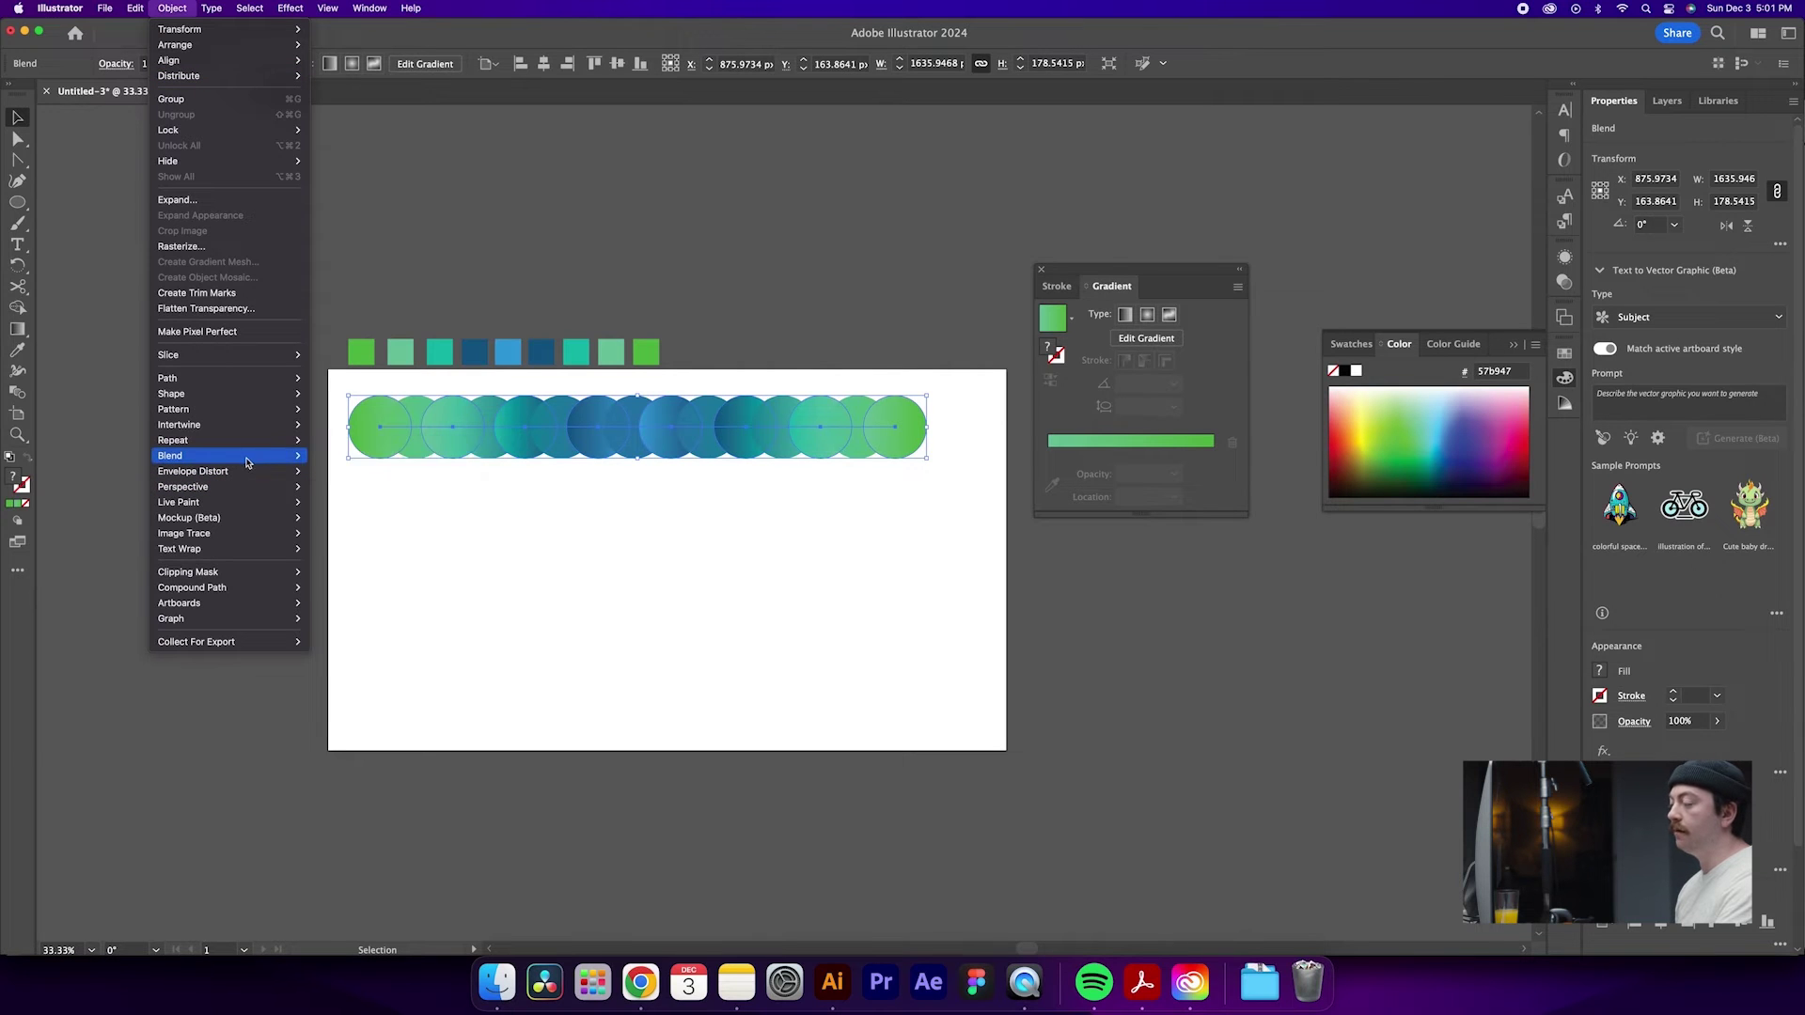
pyautogui.click(358, 496)
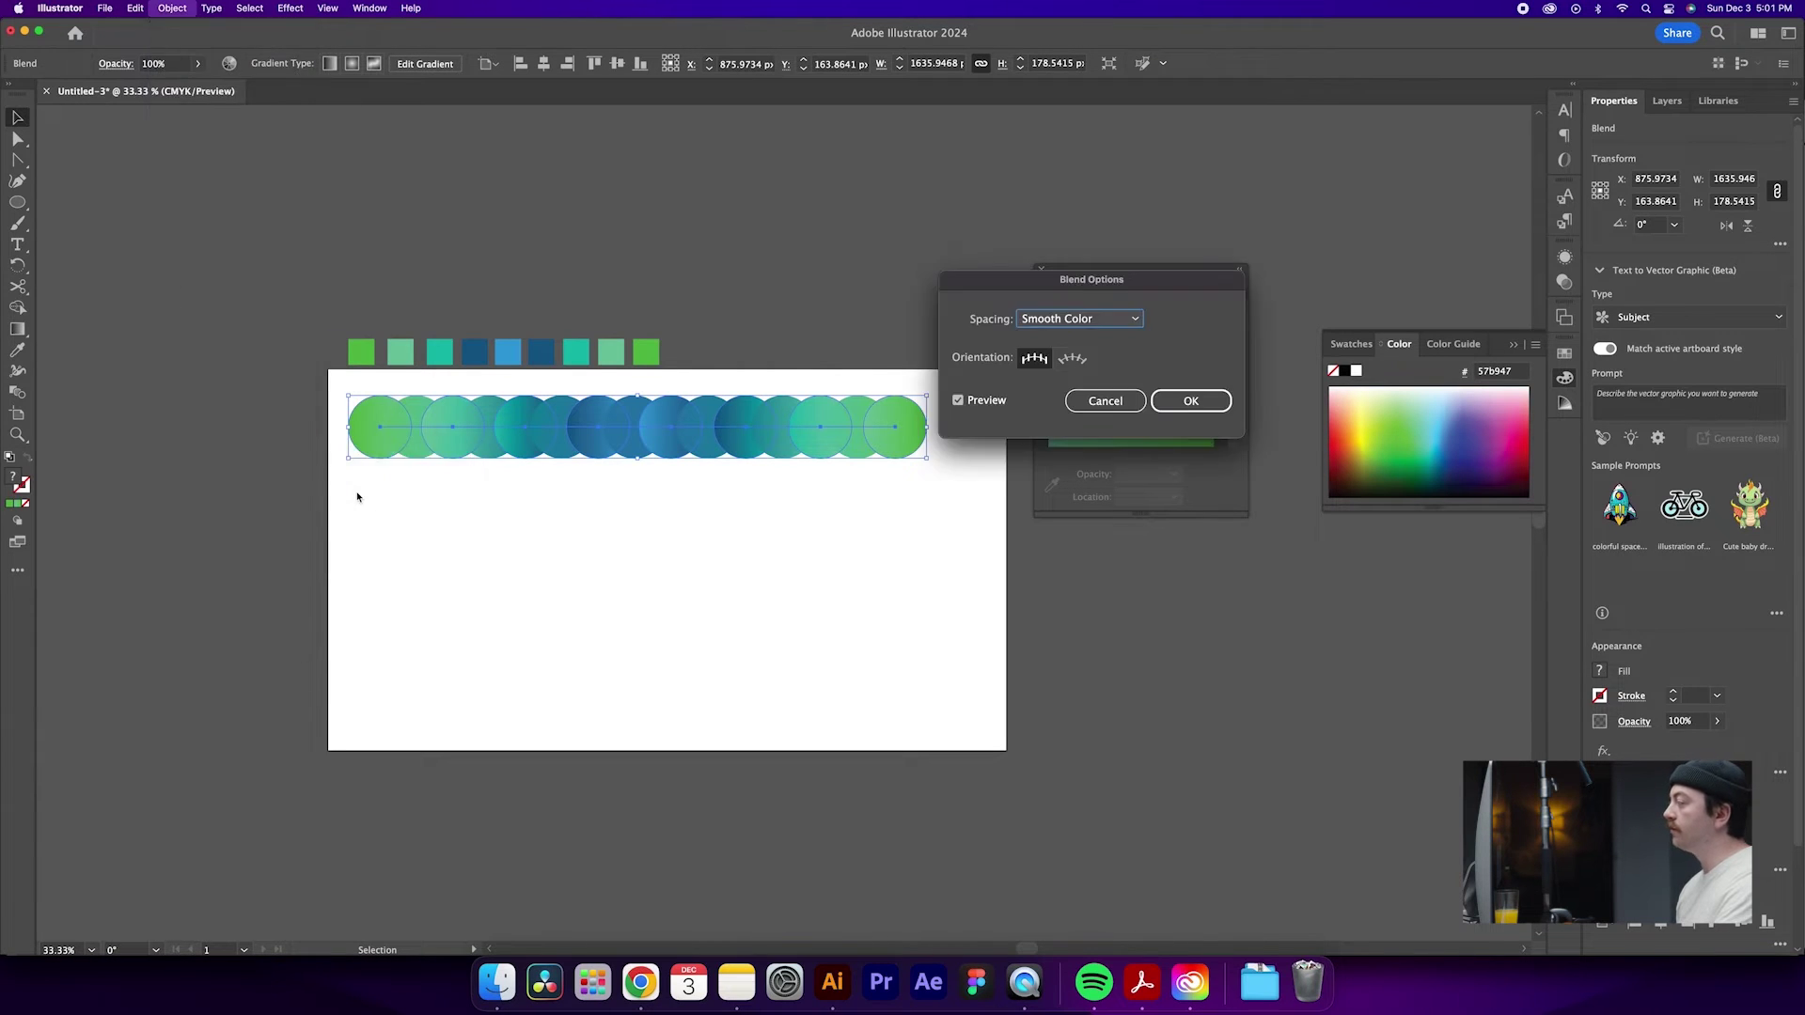
pyautogui.click(1091, 317)
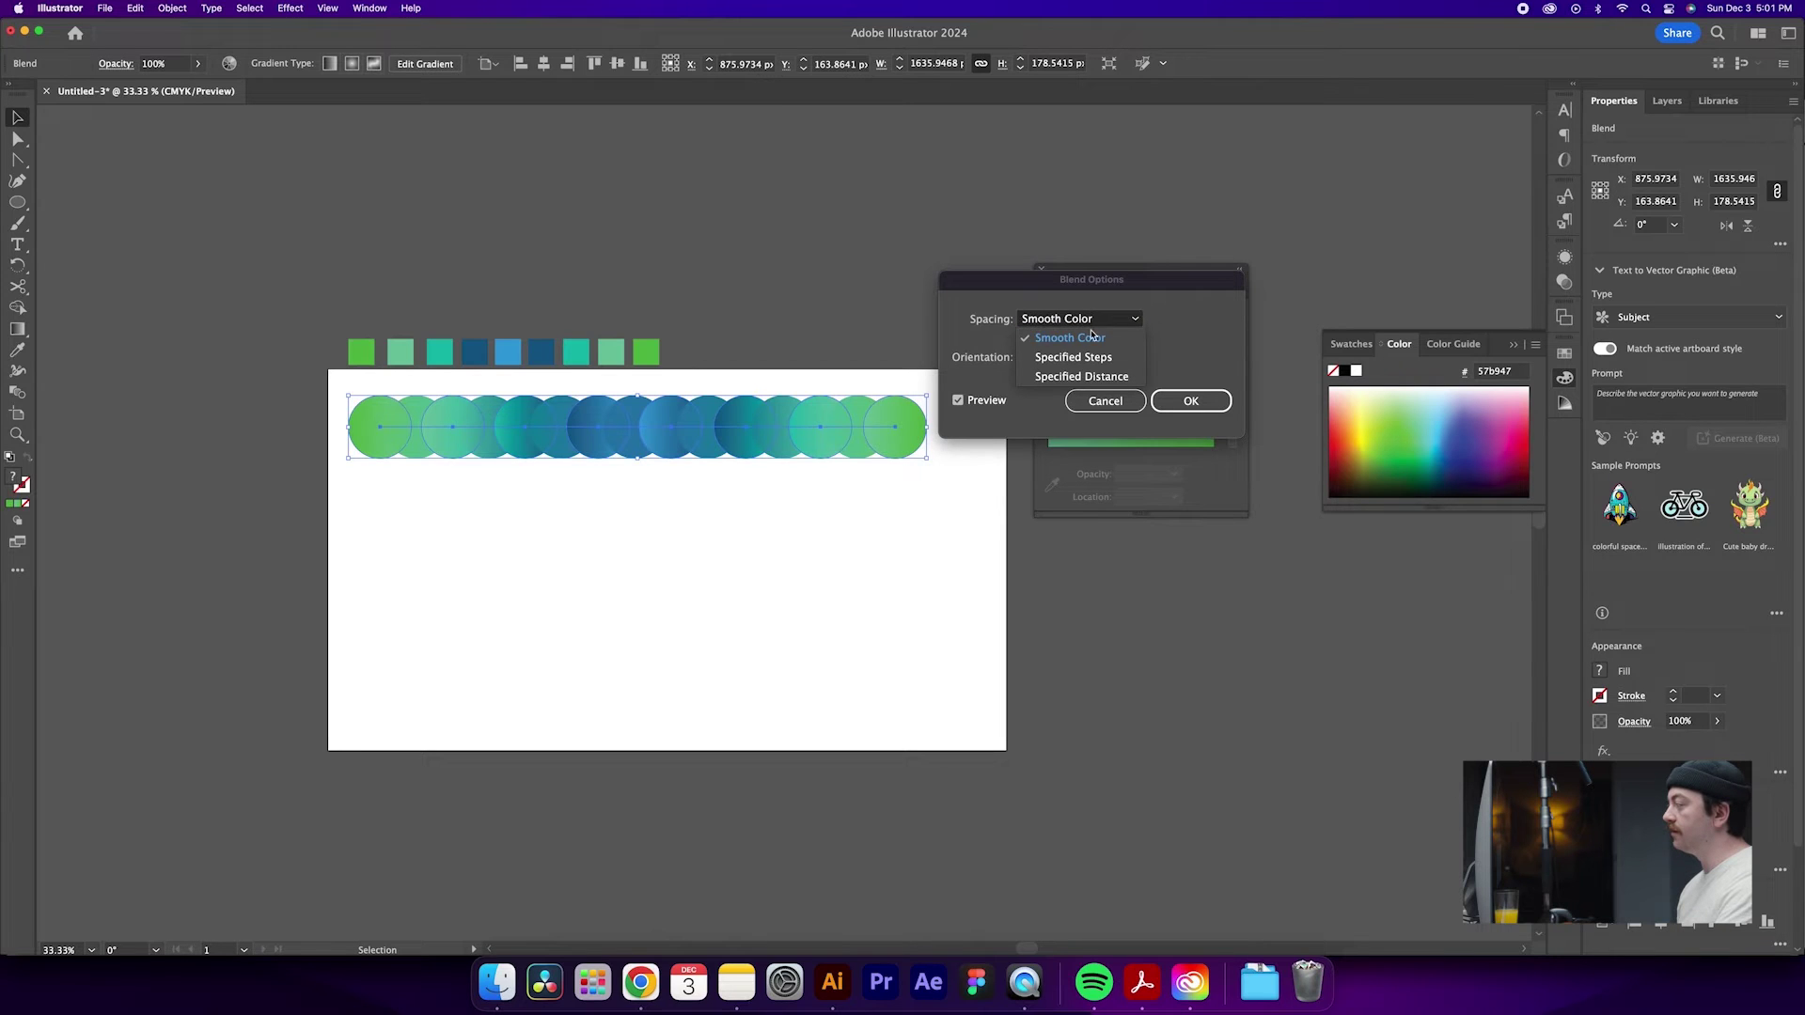
pyautogui.click(1090, 351)
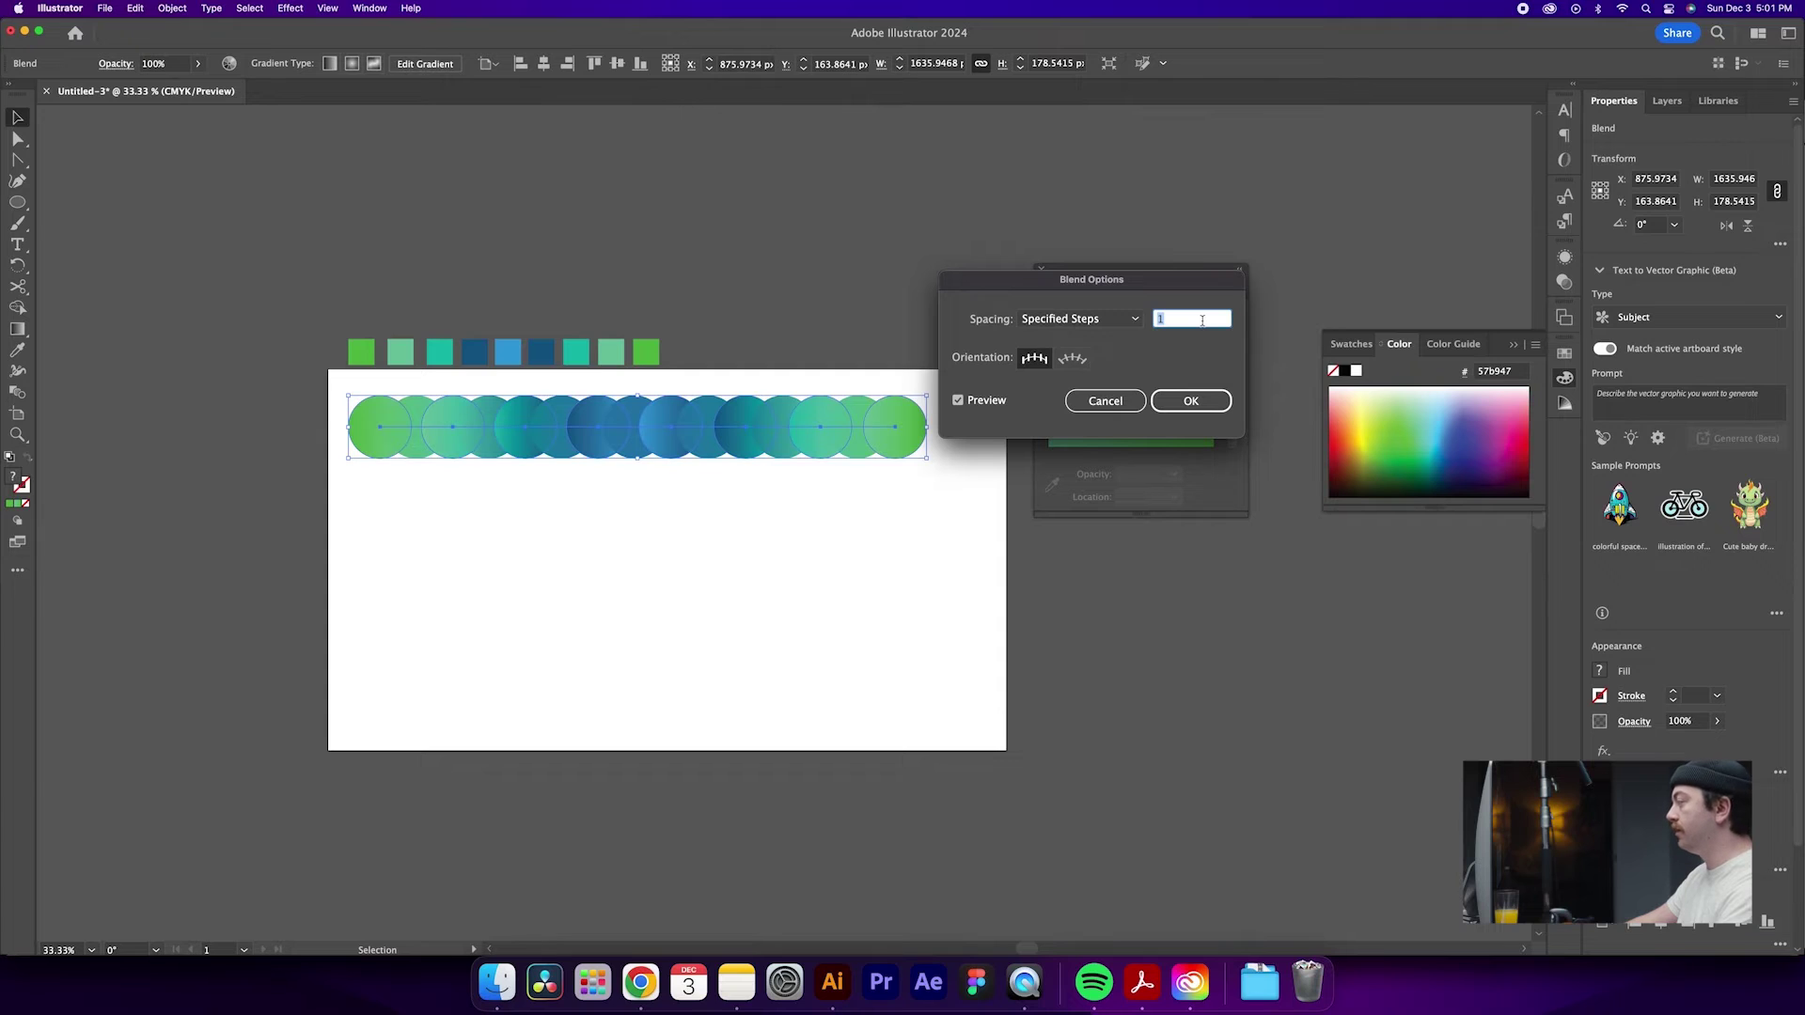
pyautogui.write('100')
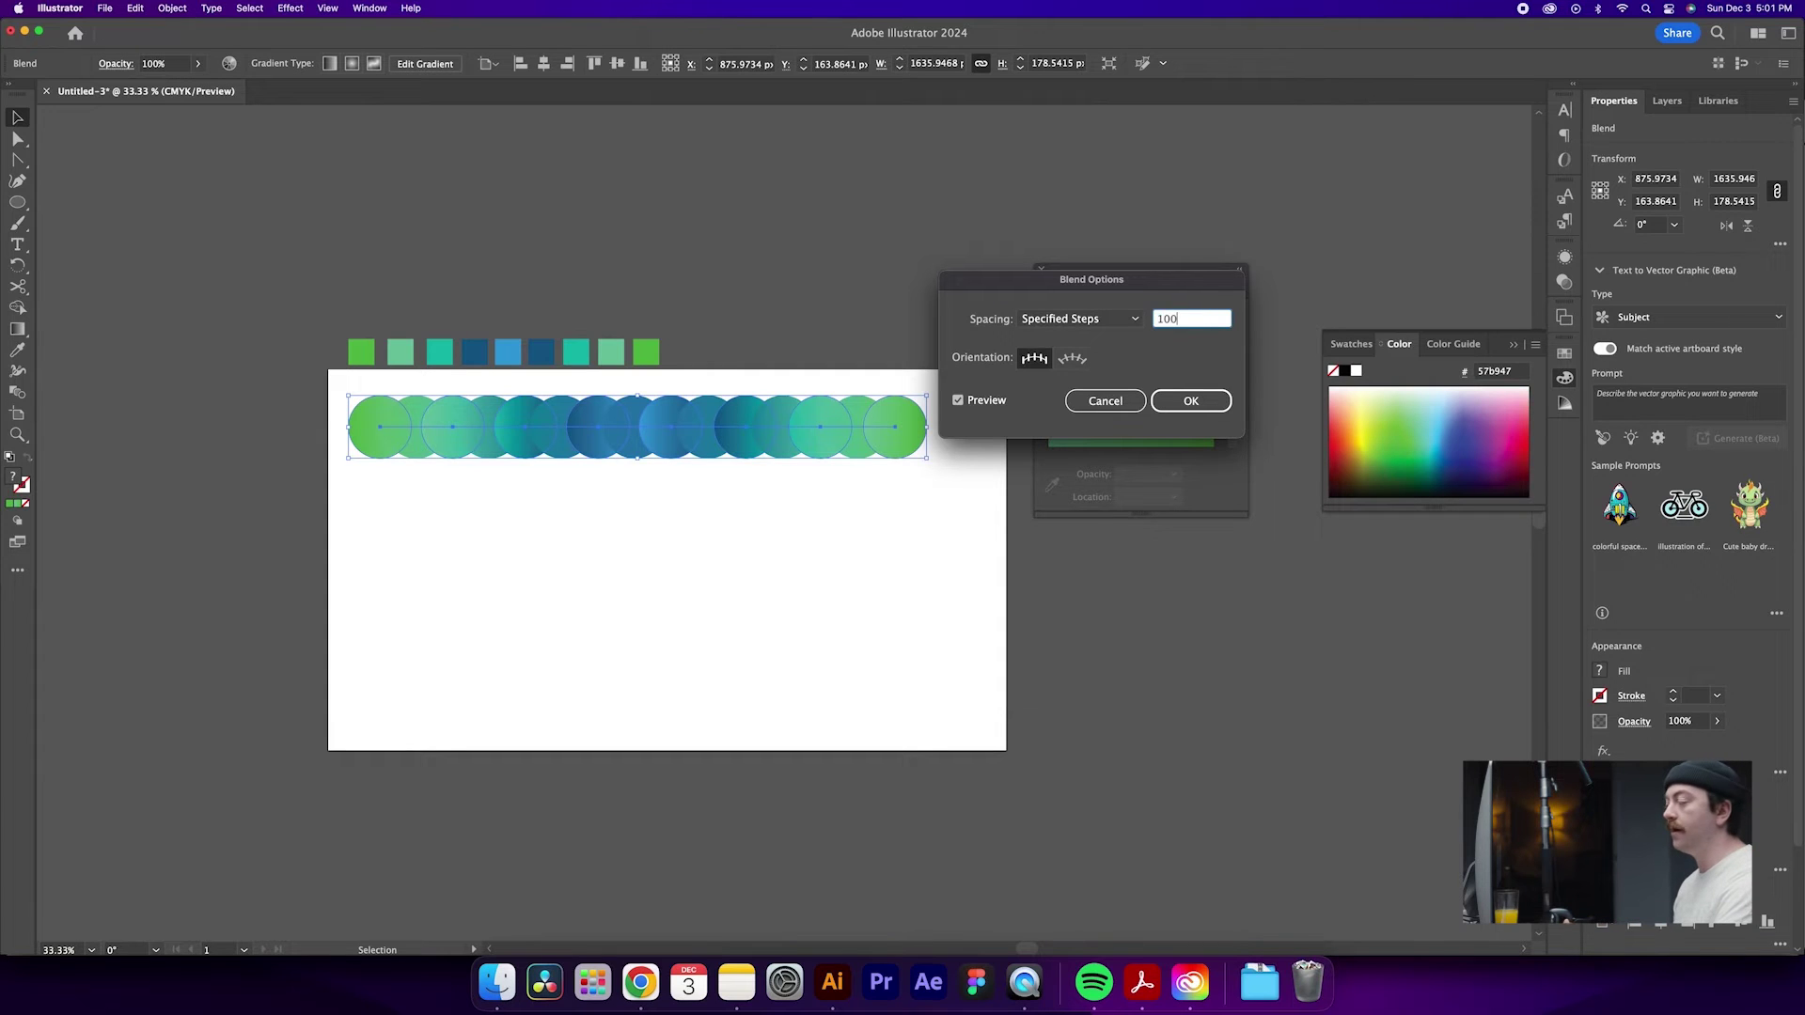
pyautogui.click(1191, 401)
# - Zoom in to inspect the blend, then move the gradient bar above the swatch row
pyautogui.click(752, 513)
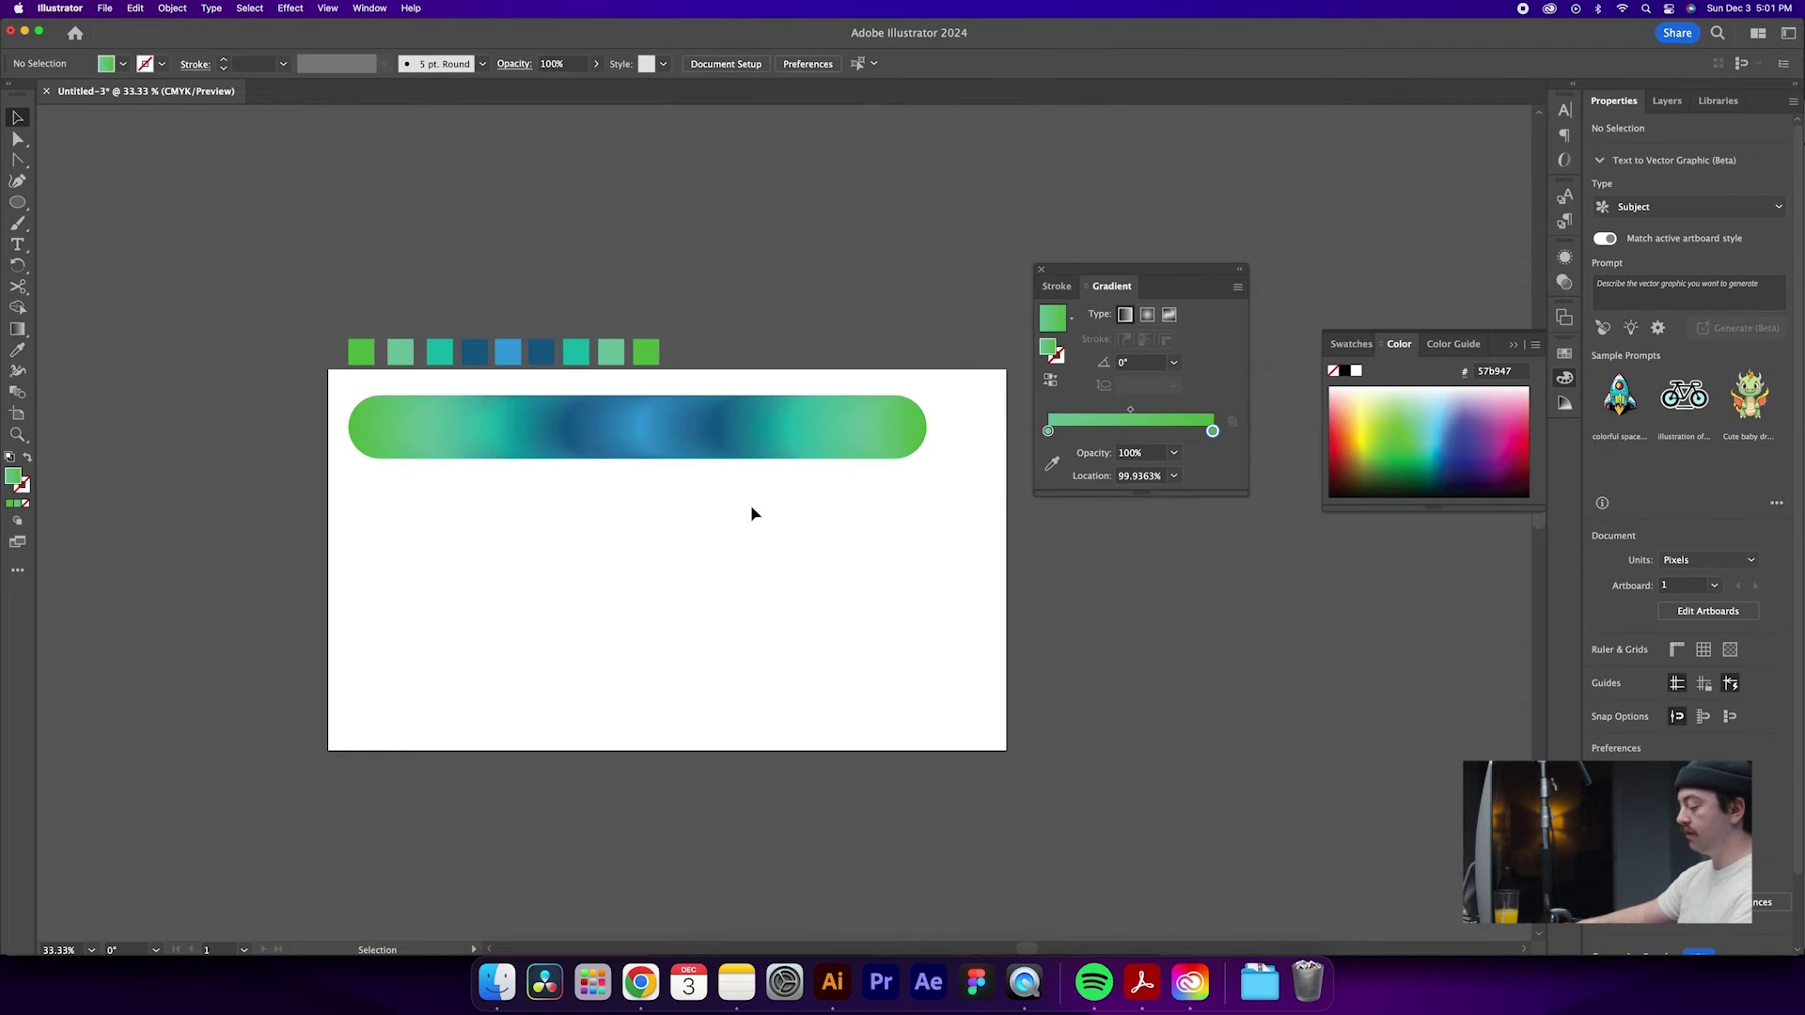
pyautogui.scroll(5, 766, 481)
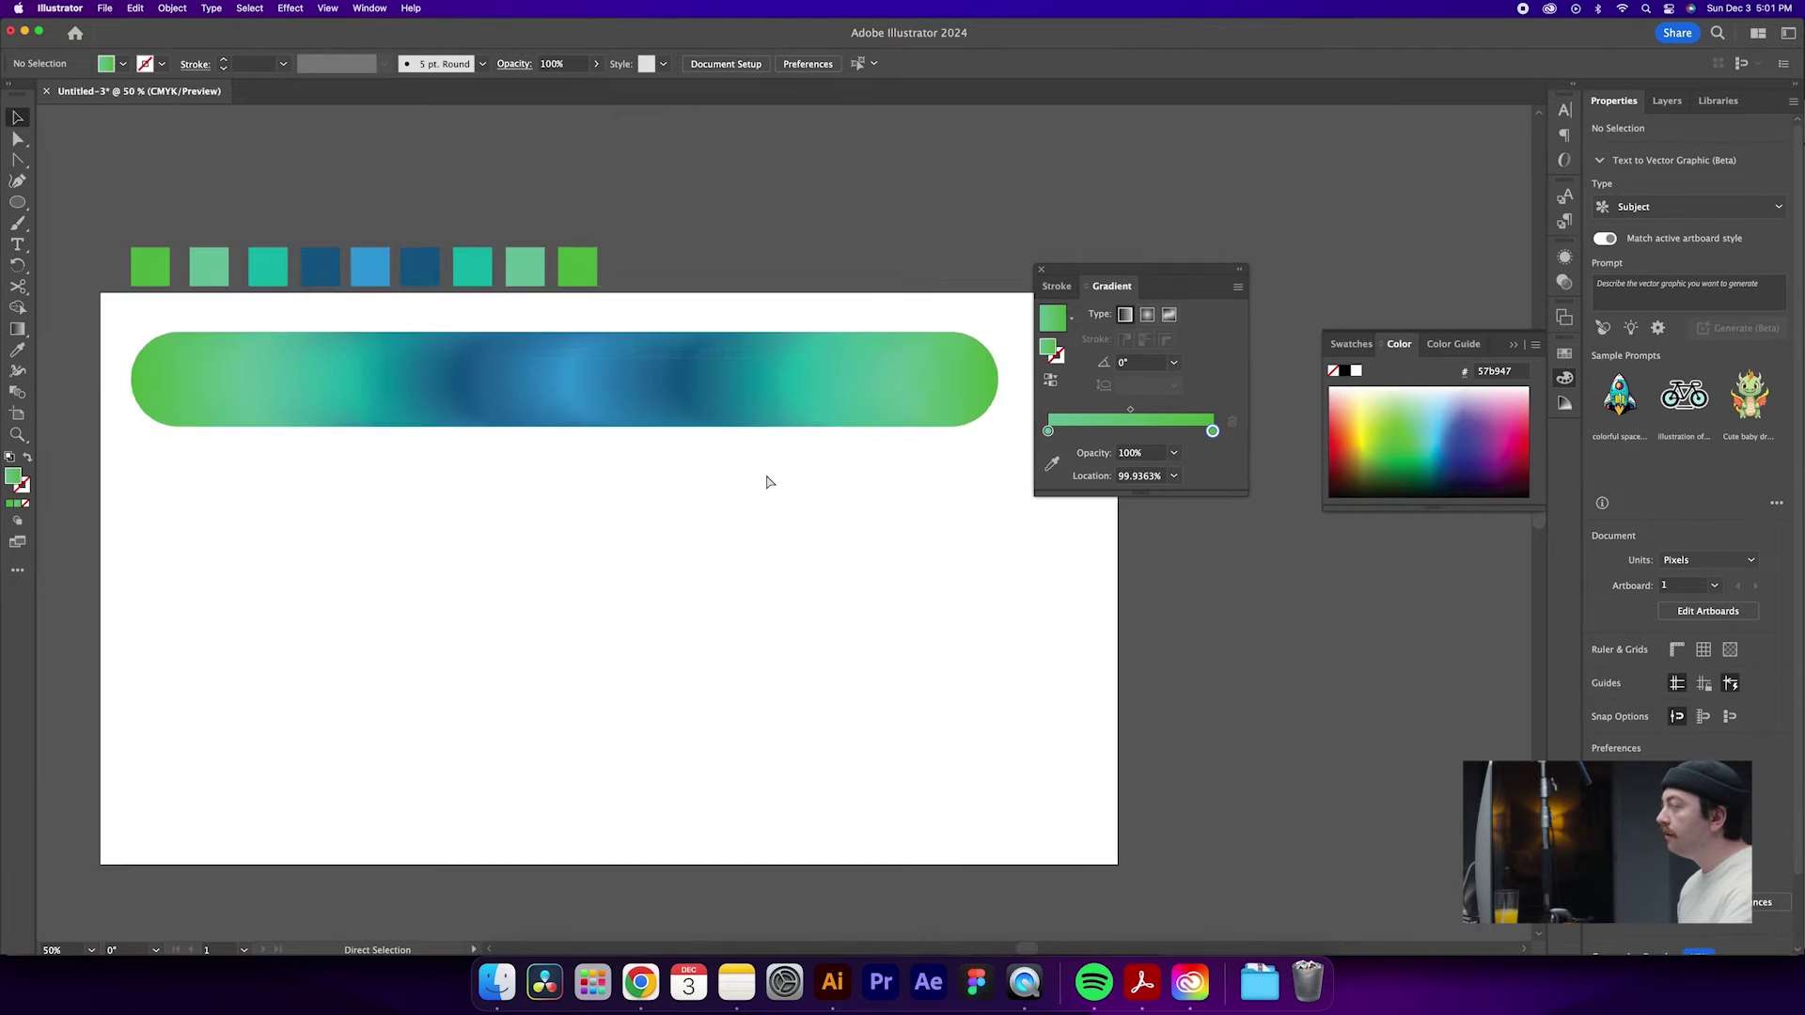
pyautogui.scroll(5, 766, 481)
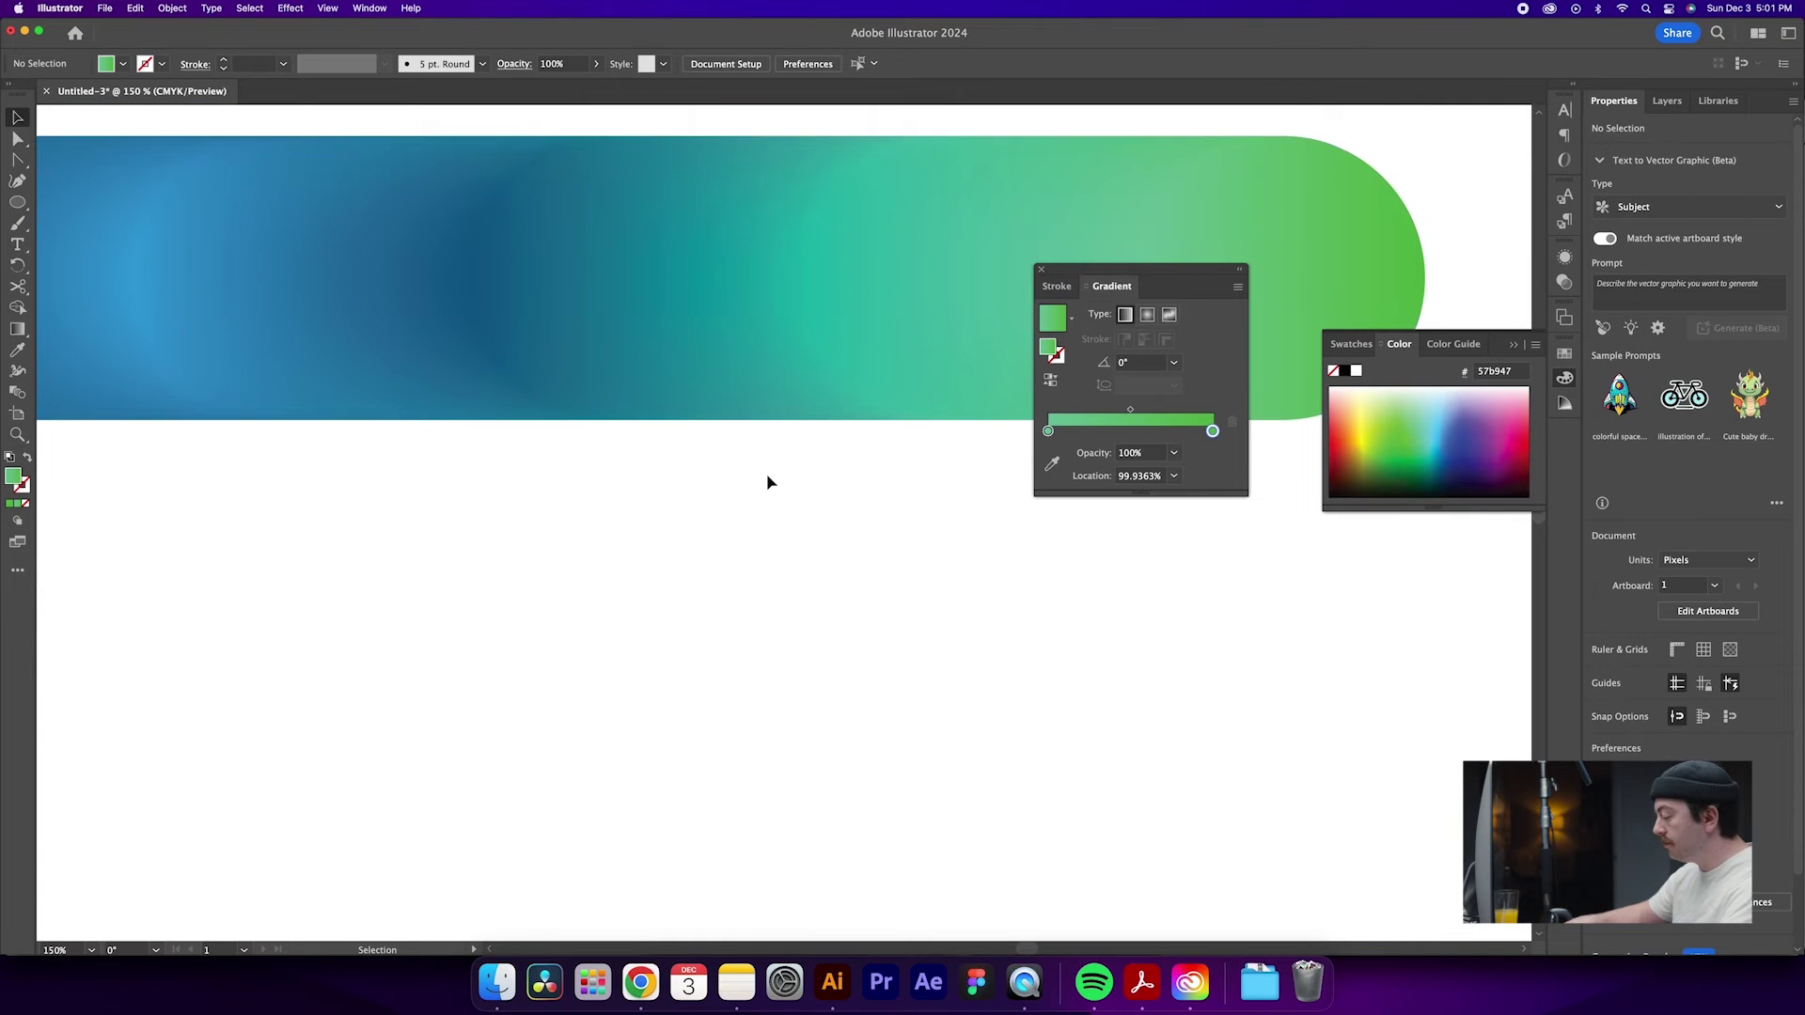
pyautogui.scroll(2, 738, 418)
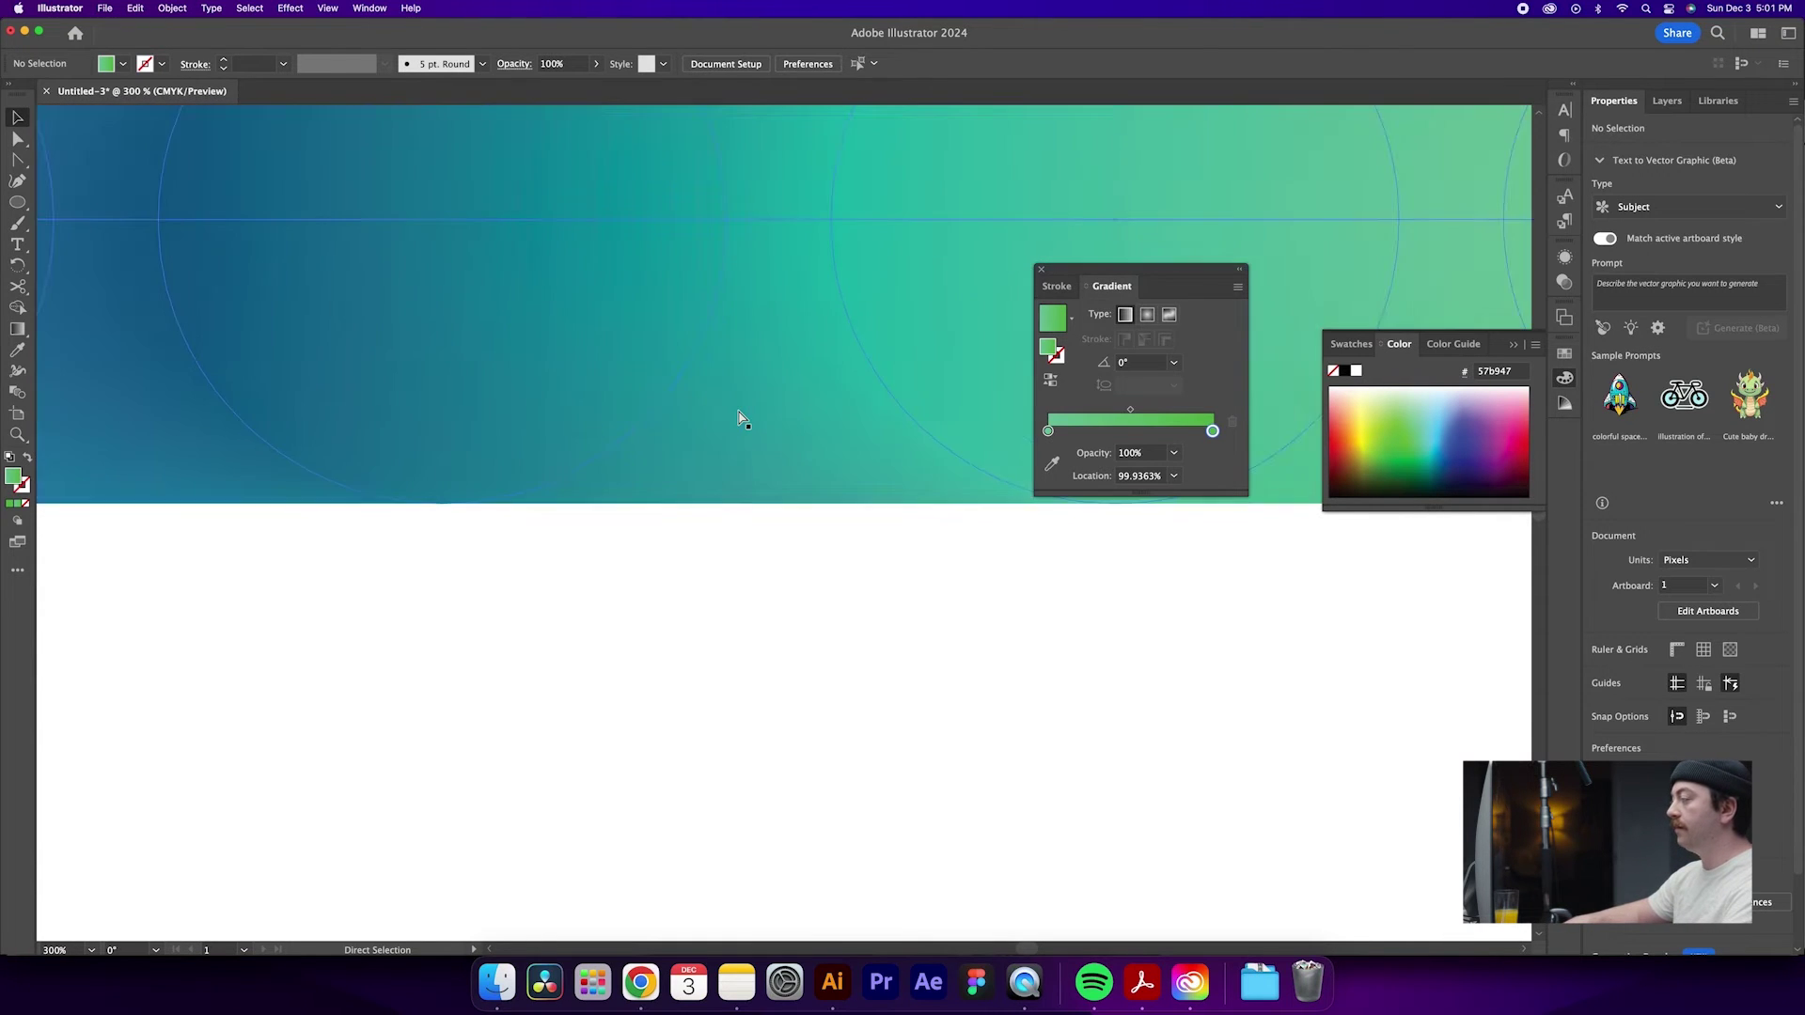
pyautogui.scroll(-4, 737, 418)
pyautogui.scroll(-3, 740, 418)
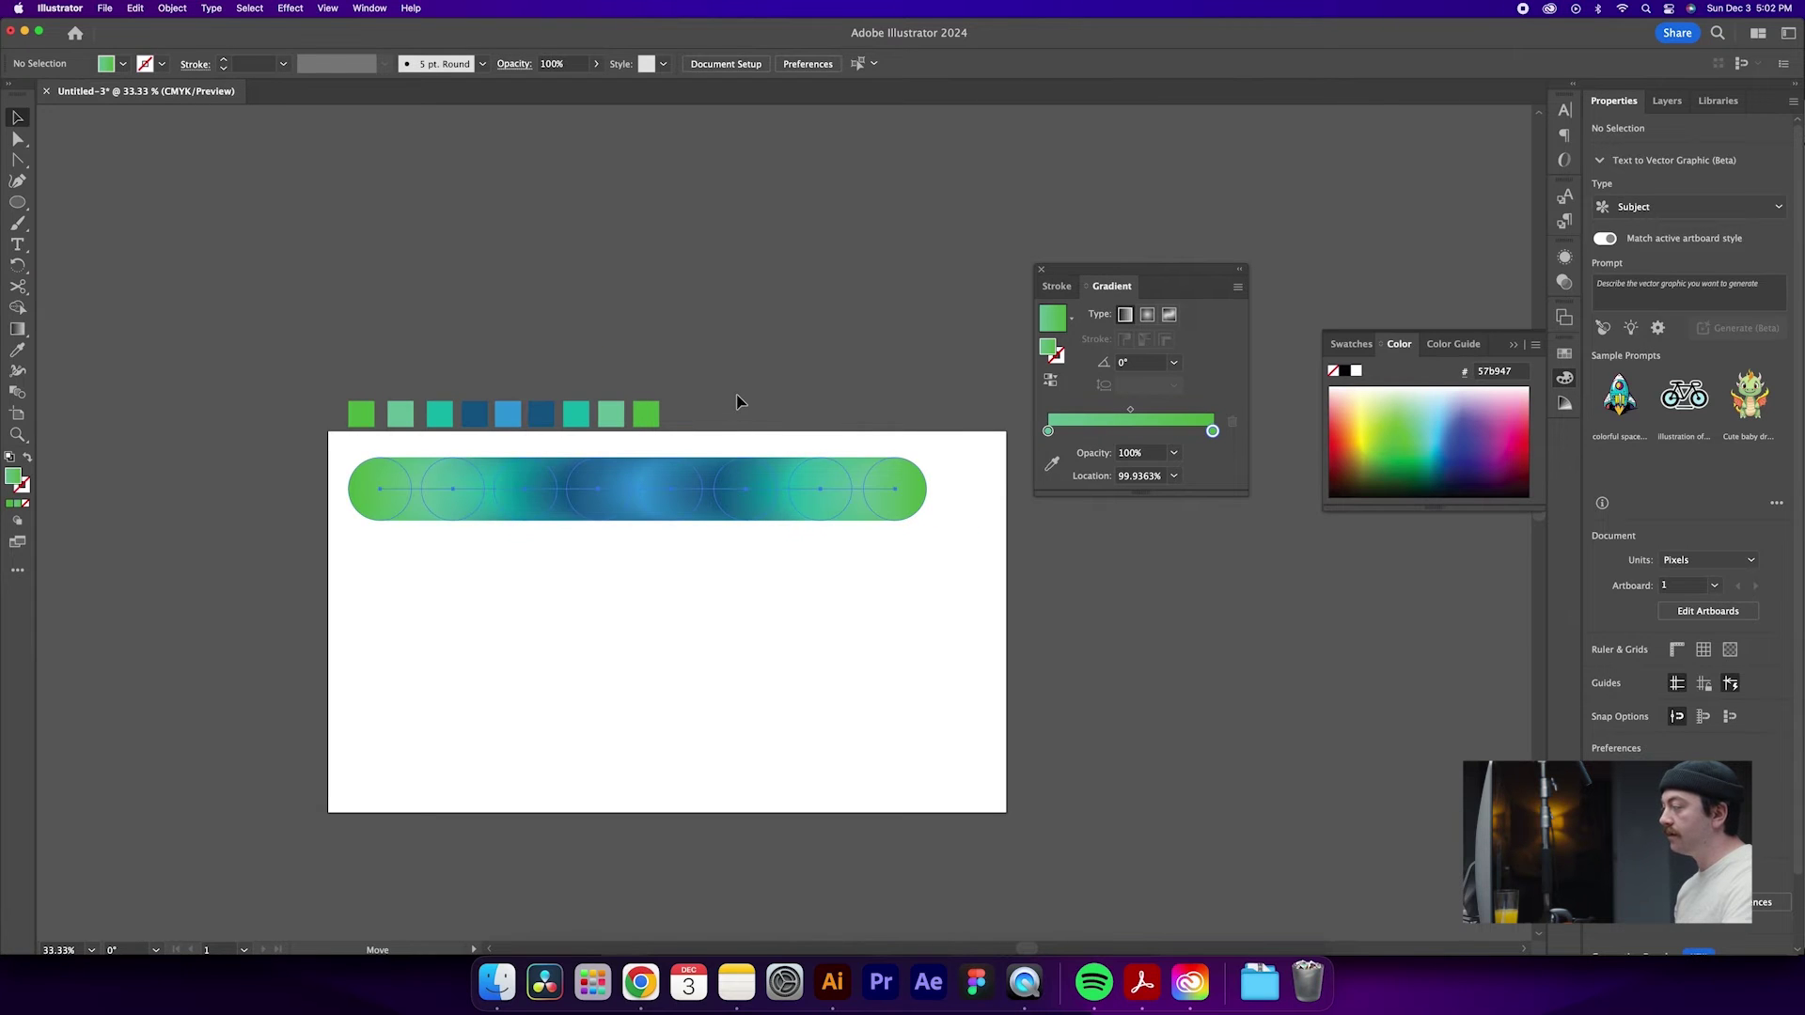
pyautogui.moveTo(748, 497); pyautogui.dragTo(703, 350)
pyautogui.click(775, 621)
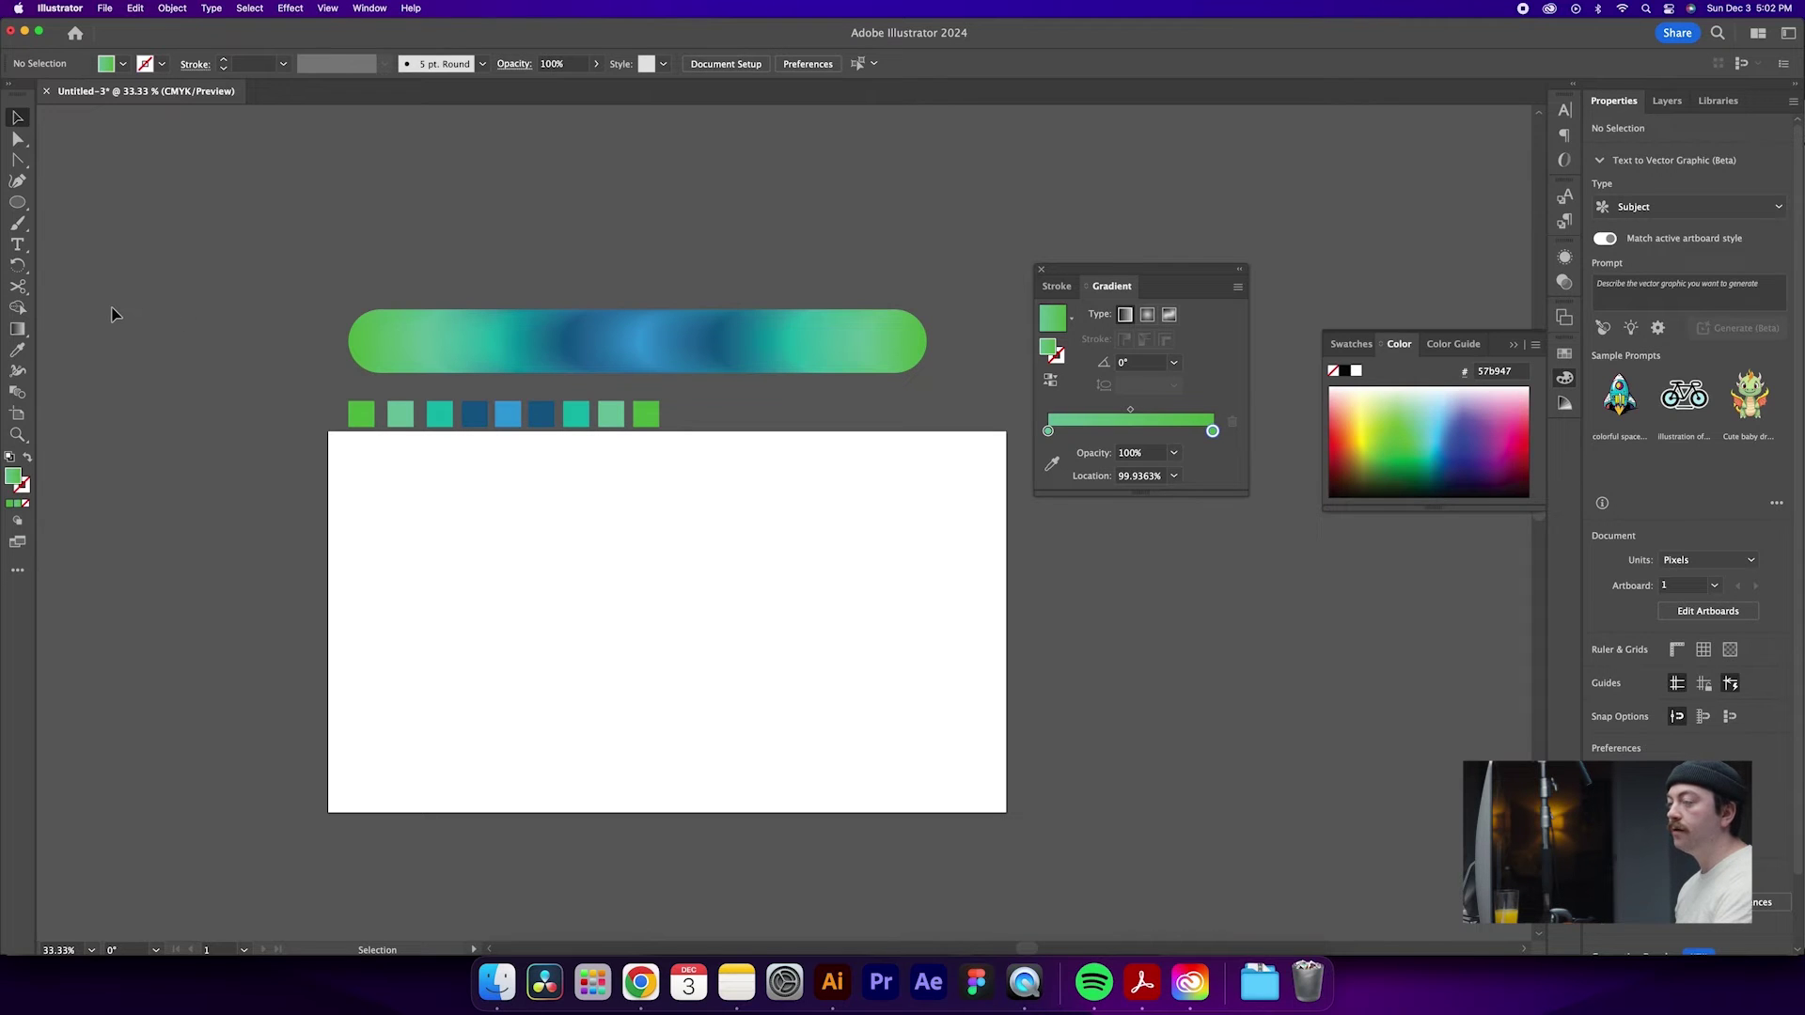
# - Set Paintbrush fidelity to maximum Smooth, keeping Edit Selected Paths within 12 pixels
pyautogui.doubleClick(20, 226)
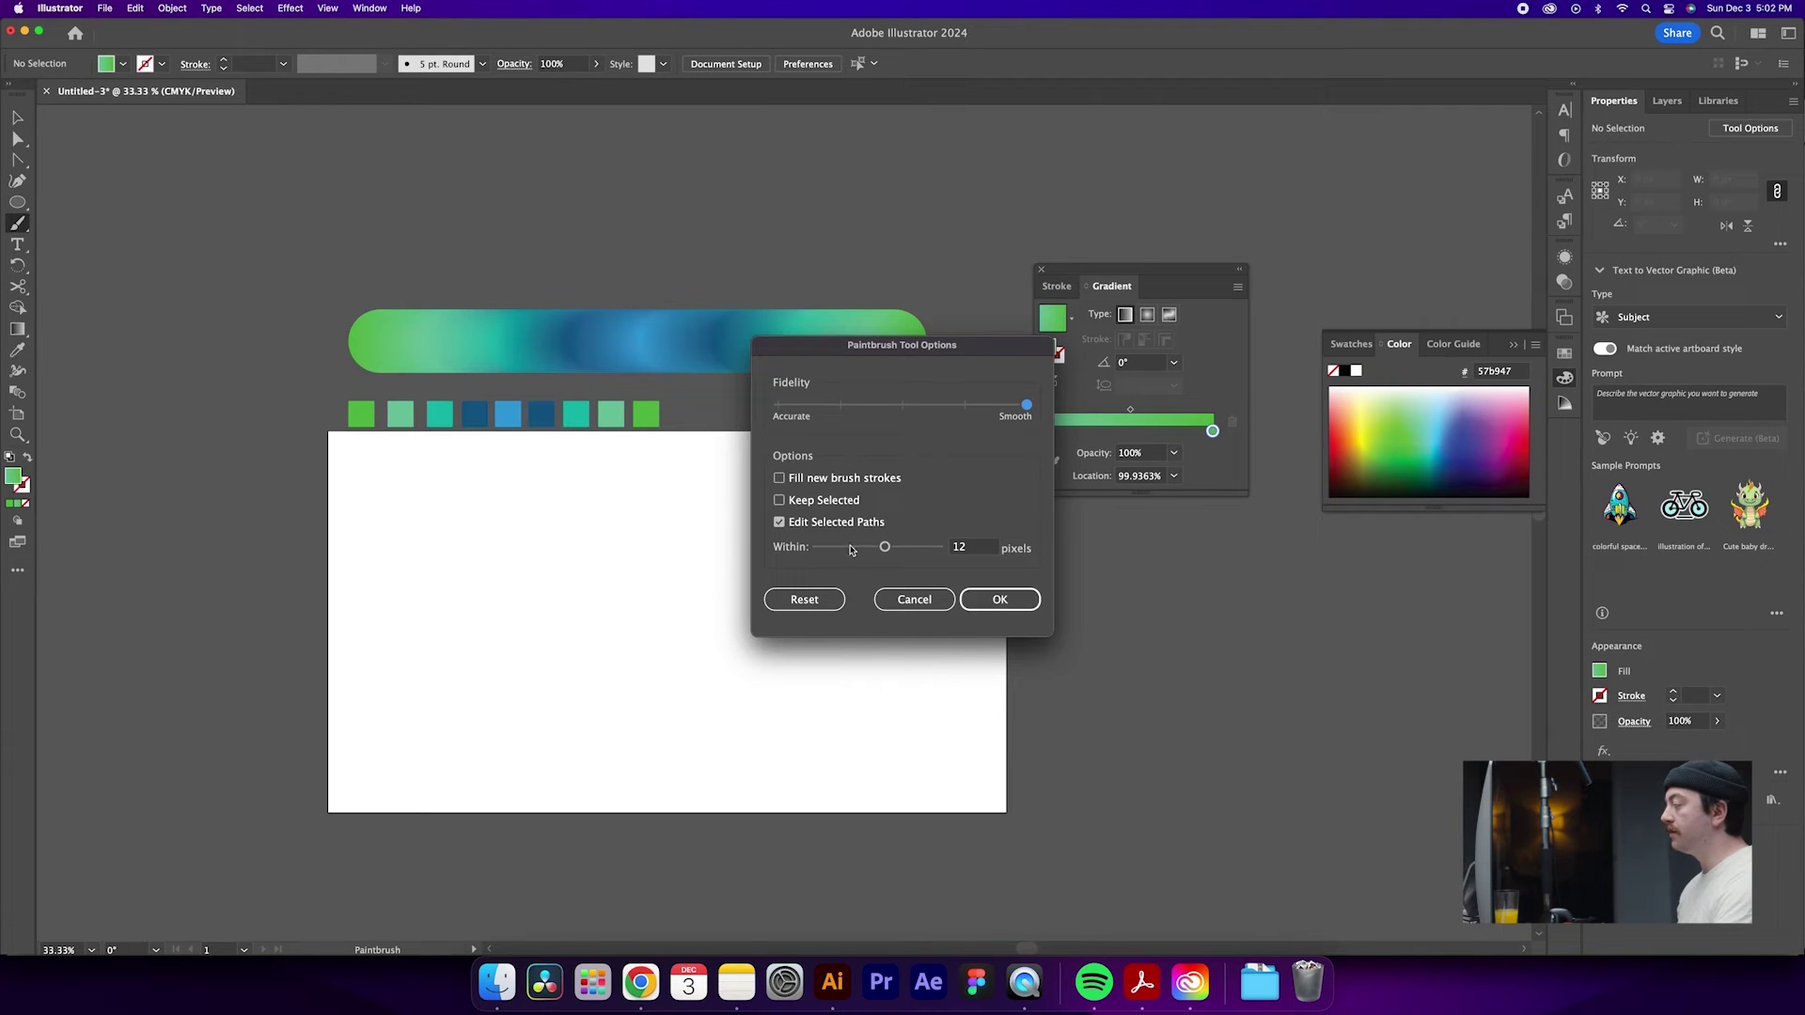
pyautogui.click(1002, 601)
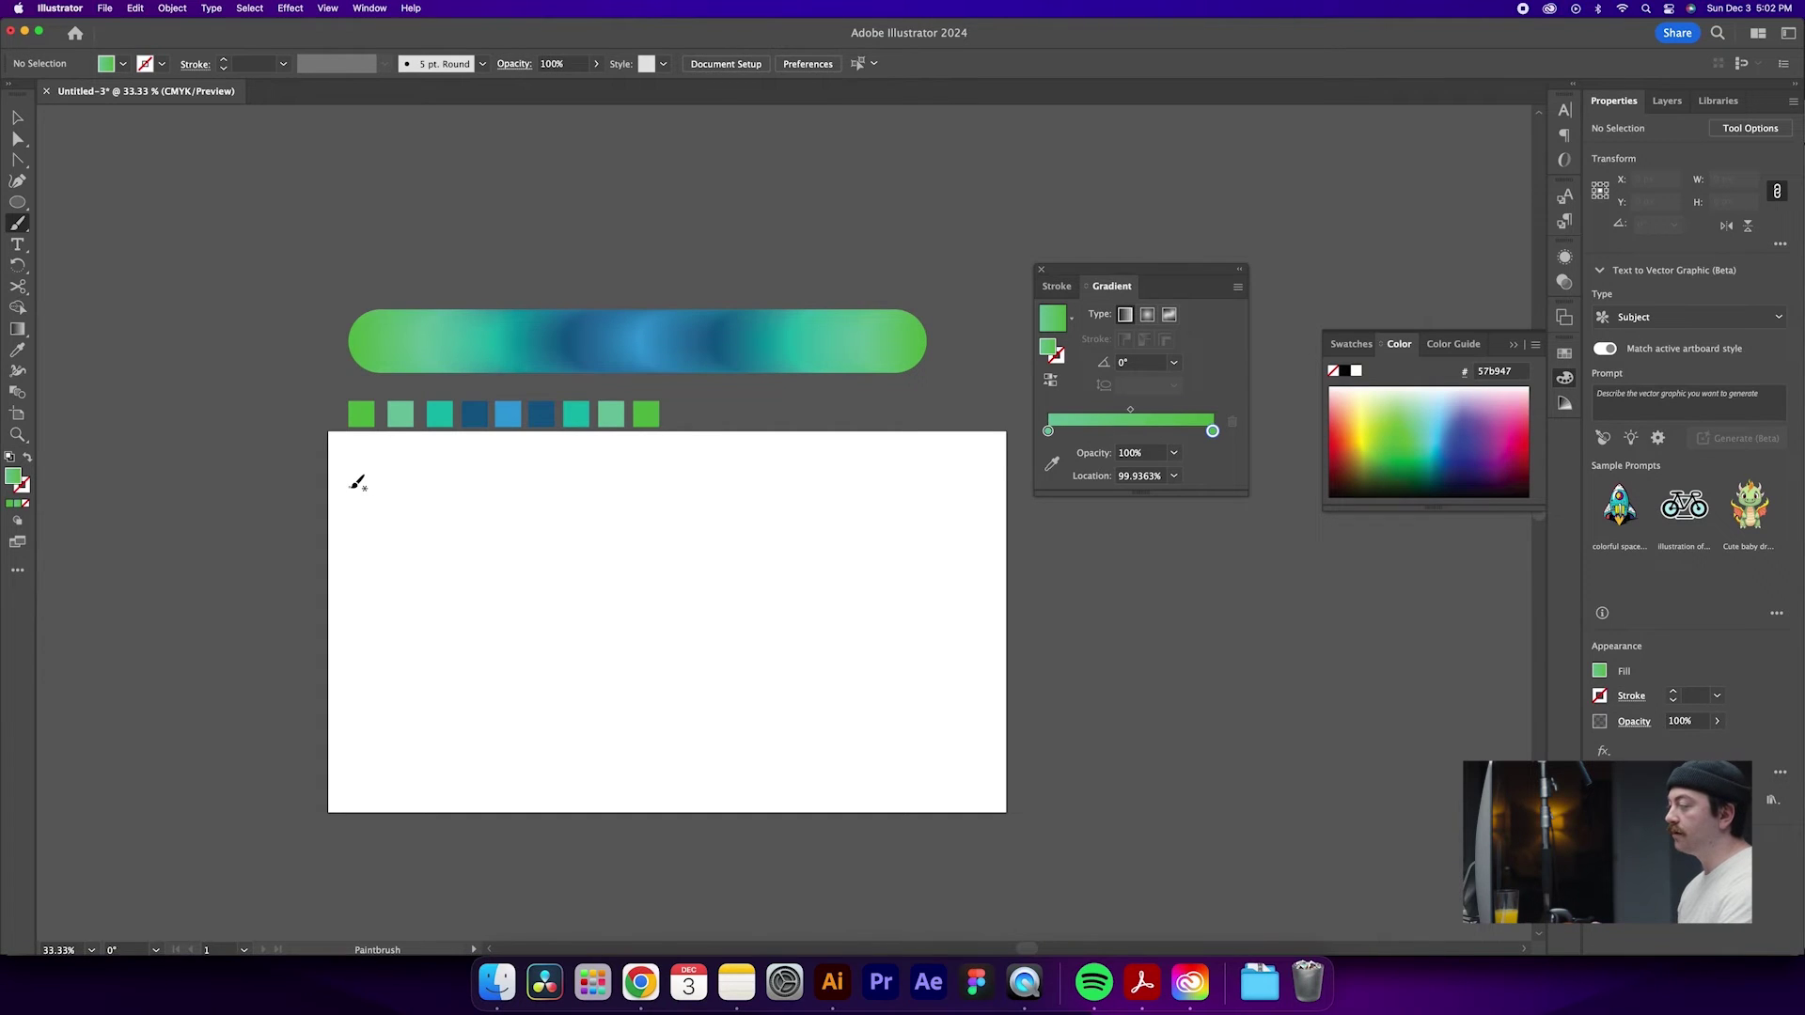
# - Paint a long S-shaped wavy path across the artboard, swapping fill and stroke so it's unfilled
pyautogui.moveTo(355, 487)
pyautogui.mouseDown()
pyautogui.moveTo(603, 459)
pyautogui.moveTo(779, 508)
pyautogui.moveTo(728, 567)
pyautogui.moveTo(475, 536)
pyautogui.moveTo(424, 565)
pyautogui.moveTo(413, 619)
pyautogui.moveTo(530, 675)
pyautogui.moveTo(704, 638)
pyautogui.moveTo(748, 651)
pyautogui.moveTo(742, 710)
pyautogui.moveTo(819, 765)
pyautogui.moveTo(882, 753)
pyautogui.moveTo(960, 658)
pyautogui.mouseUp()
pyautogui.hotkey('shift', 'x')
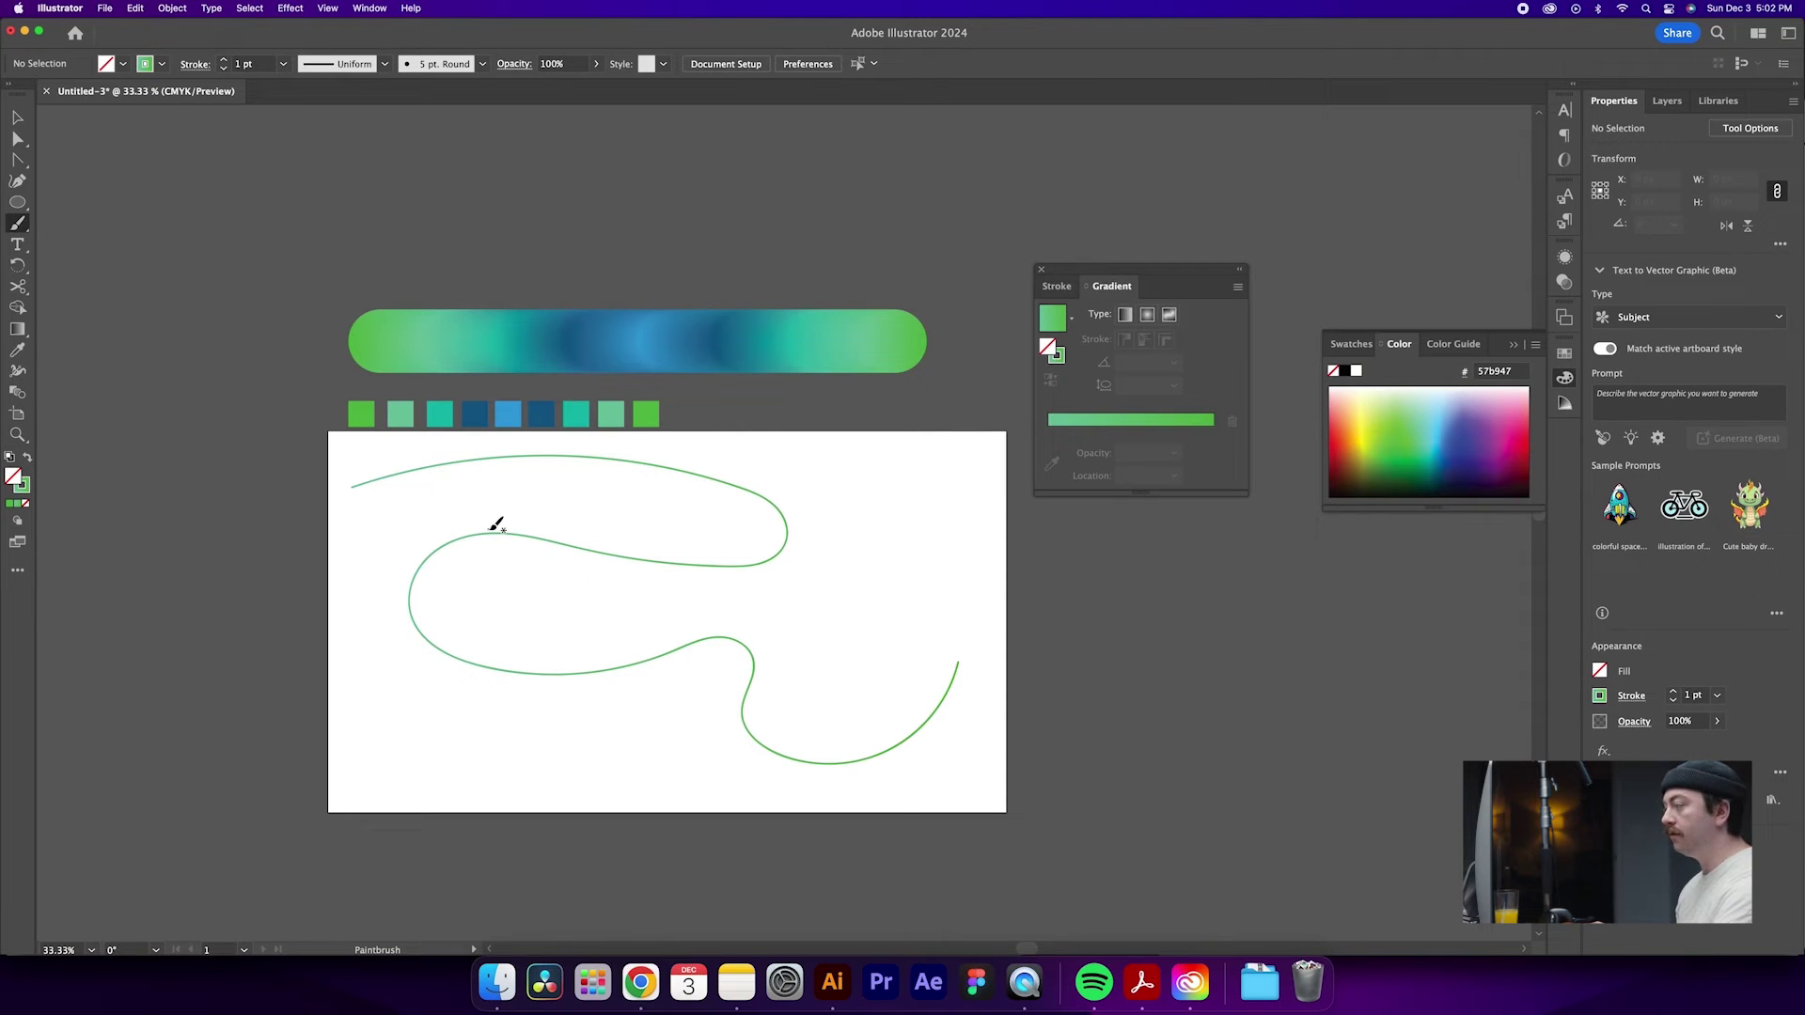
# - Select the wavy path and the gradient bar, then apply Replace Spine
pyautogui.press('v')
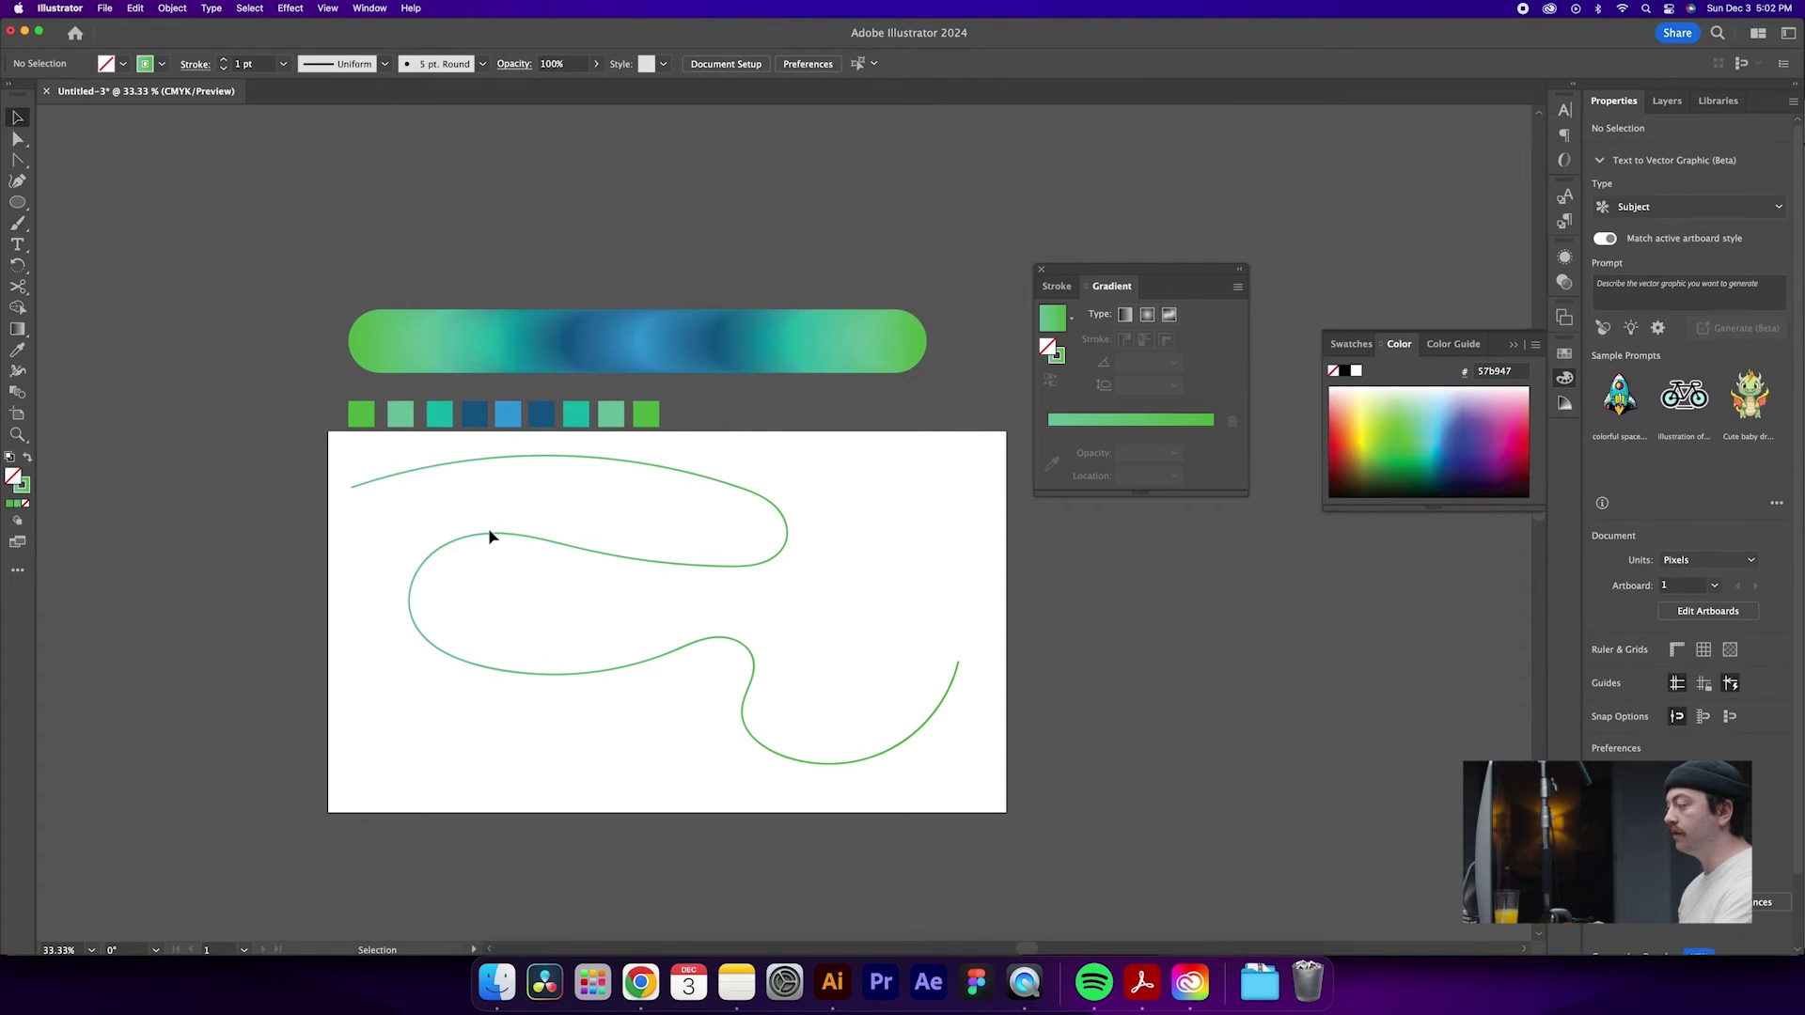
pyautogui.click(505, 541)
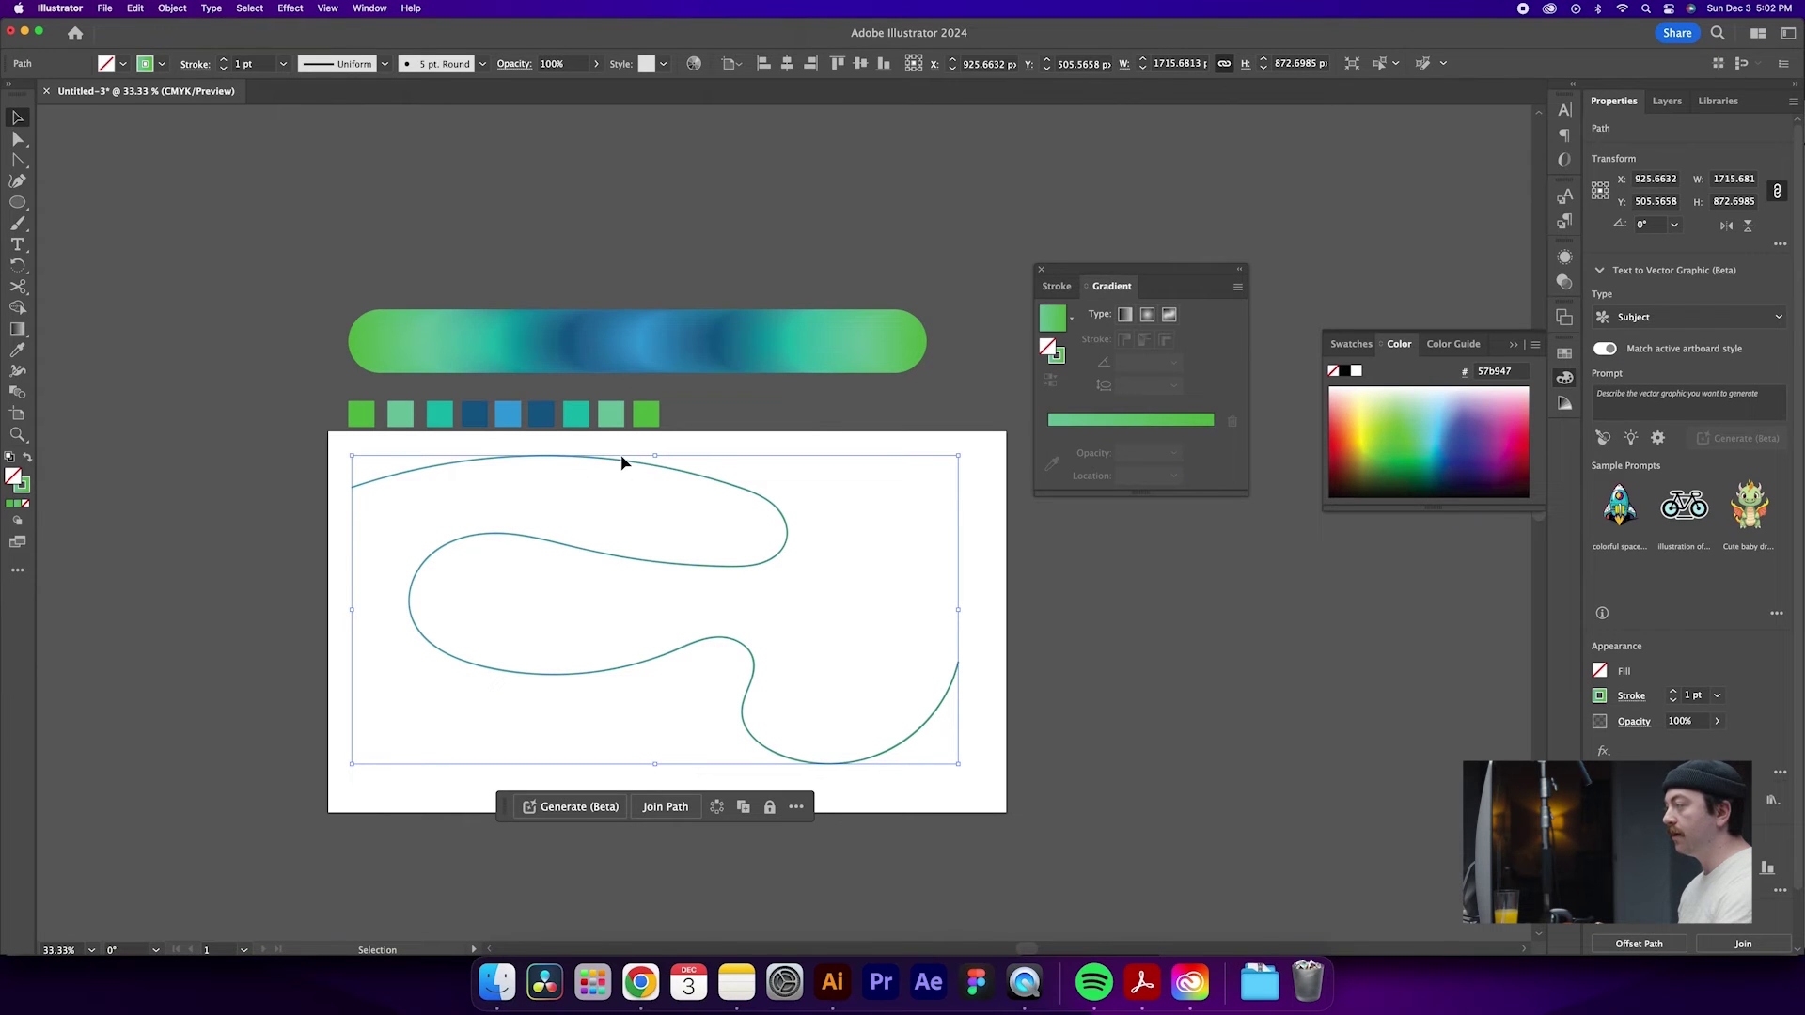
pyautogui.keyDown('shift'); pyautogui.click(687, 344); pyautogui.keyUp('shift')
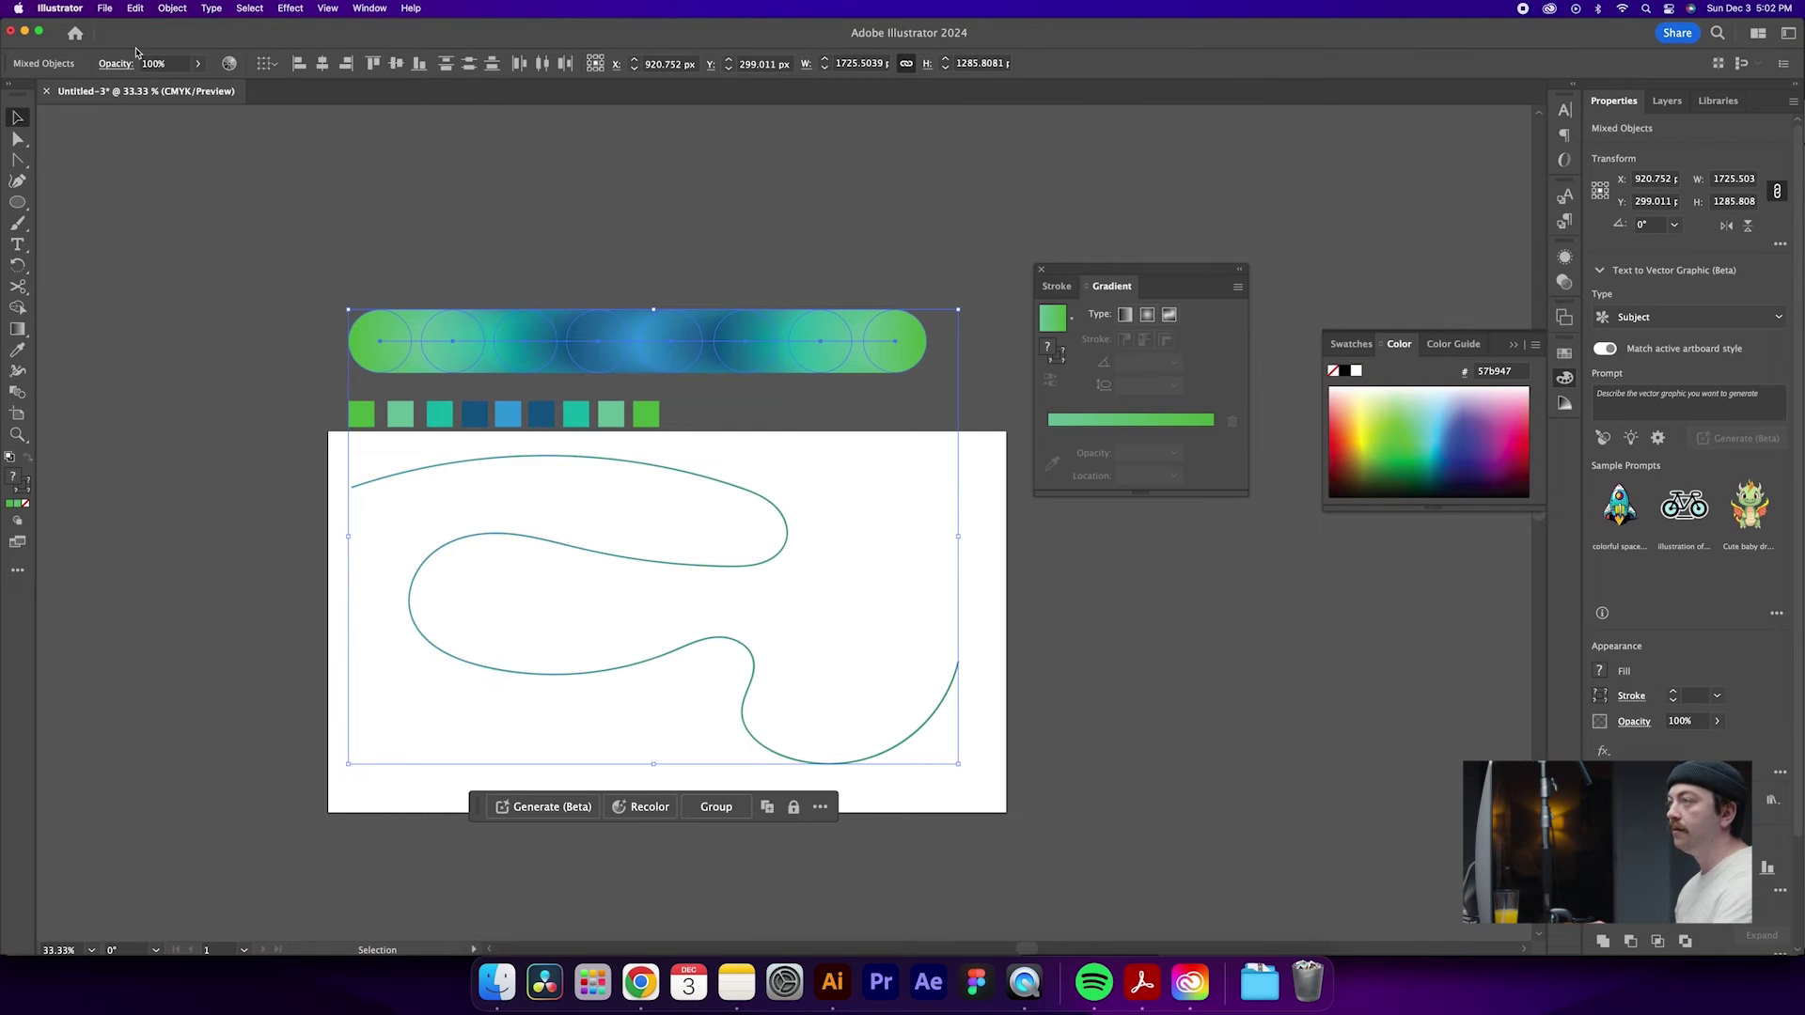
pyautogui.click(174, 9)
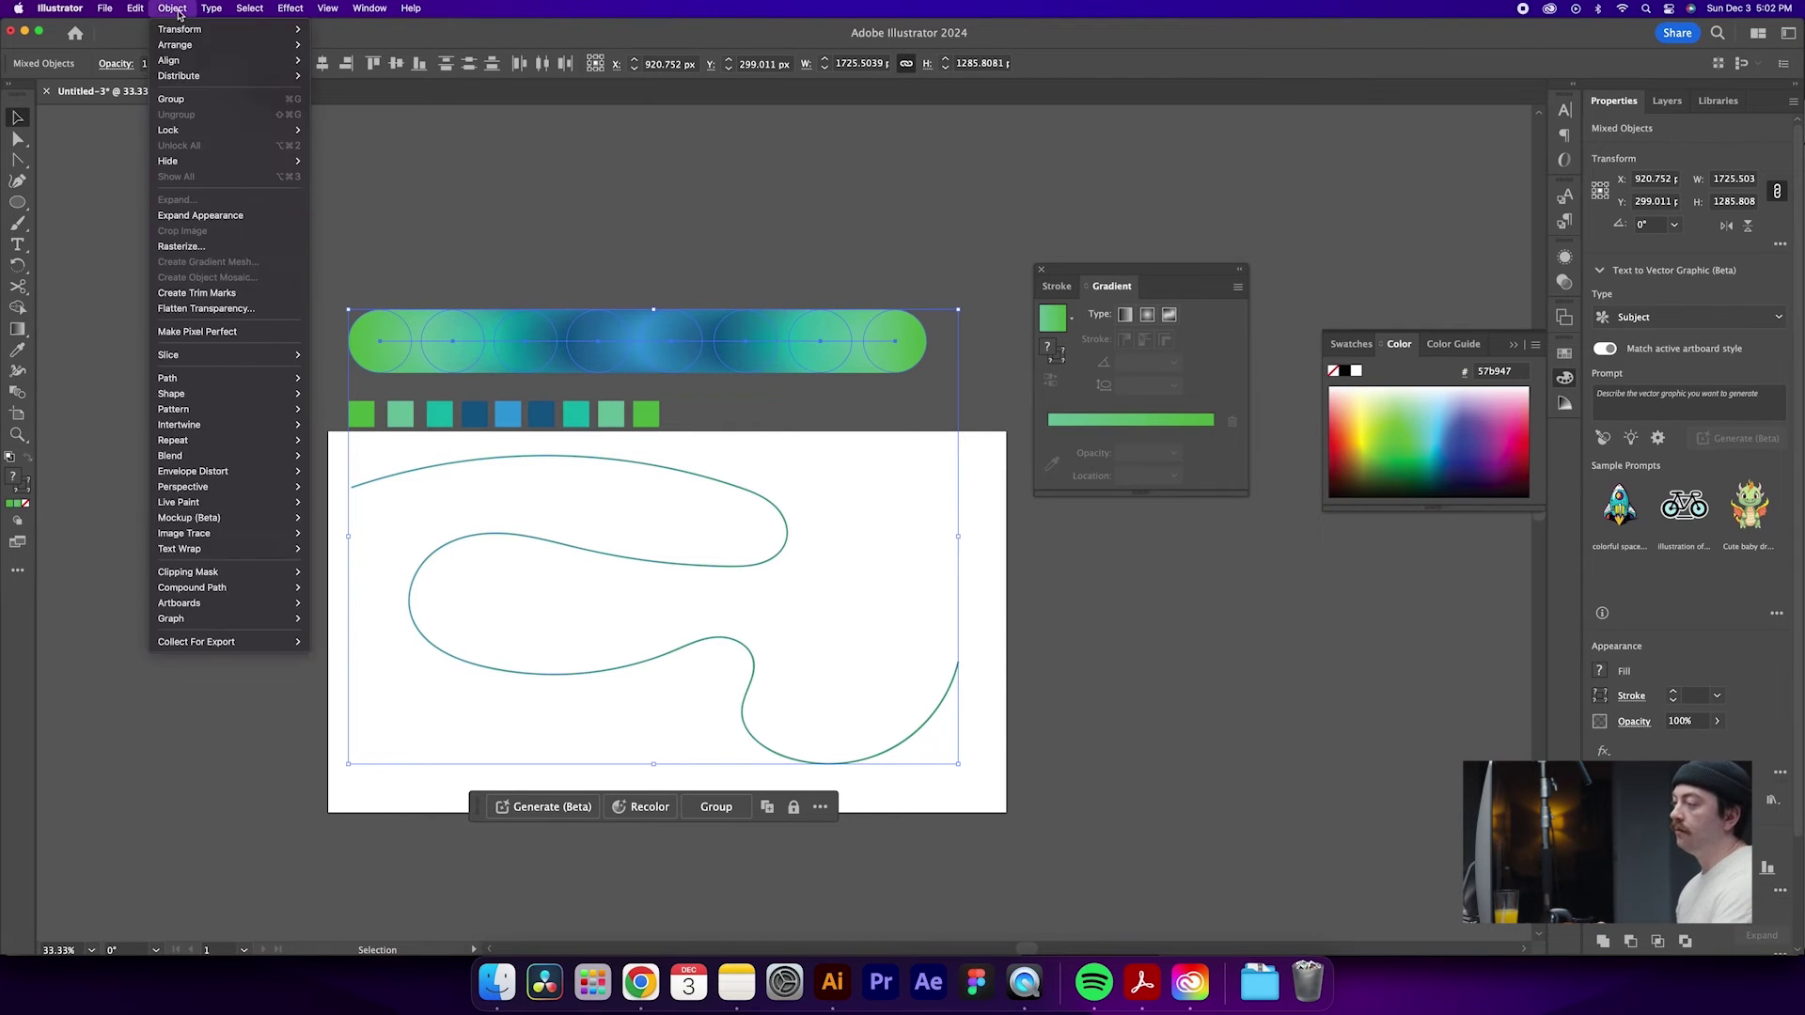
pyautogui.moveTo(192, 392)
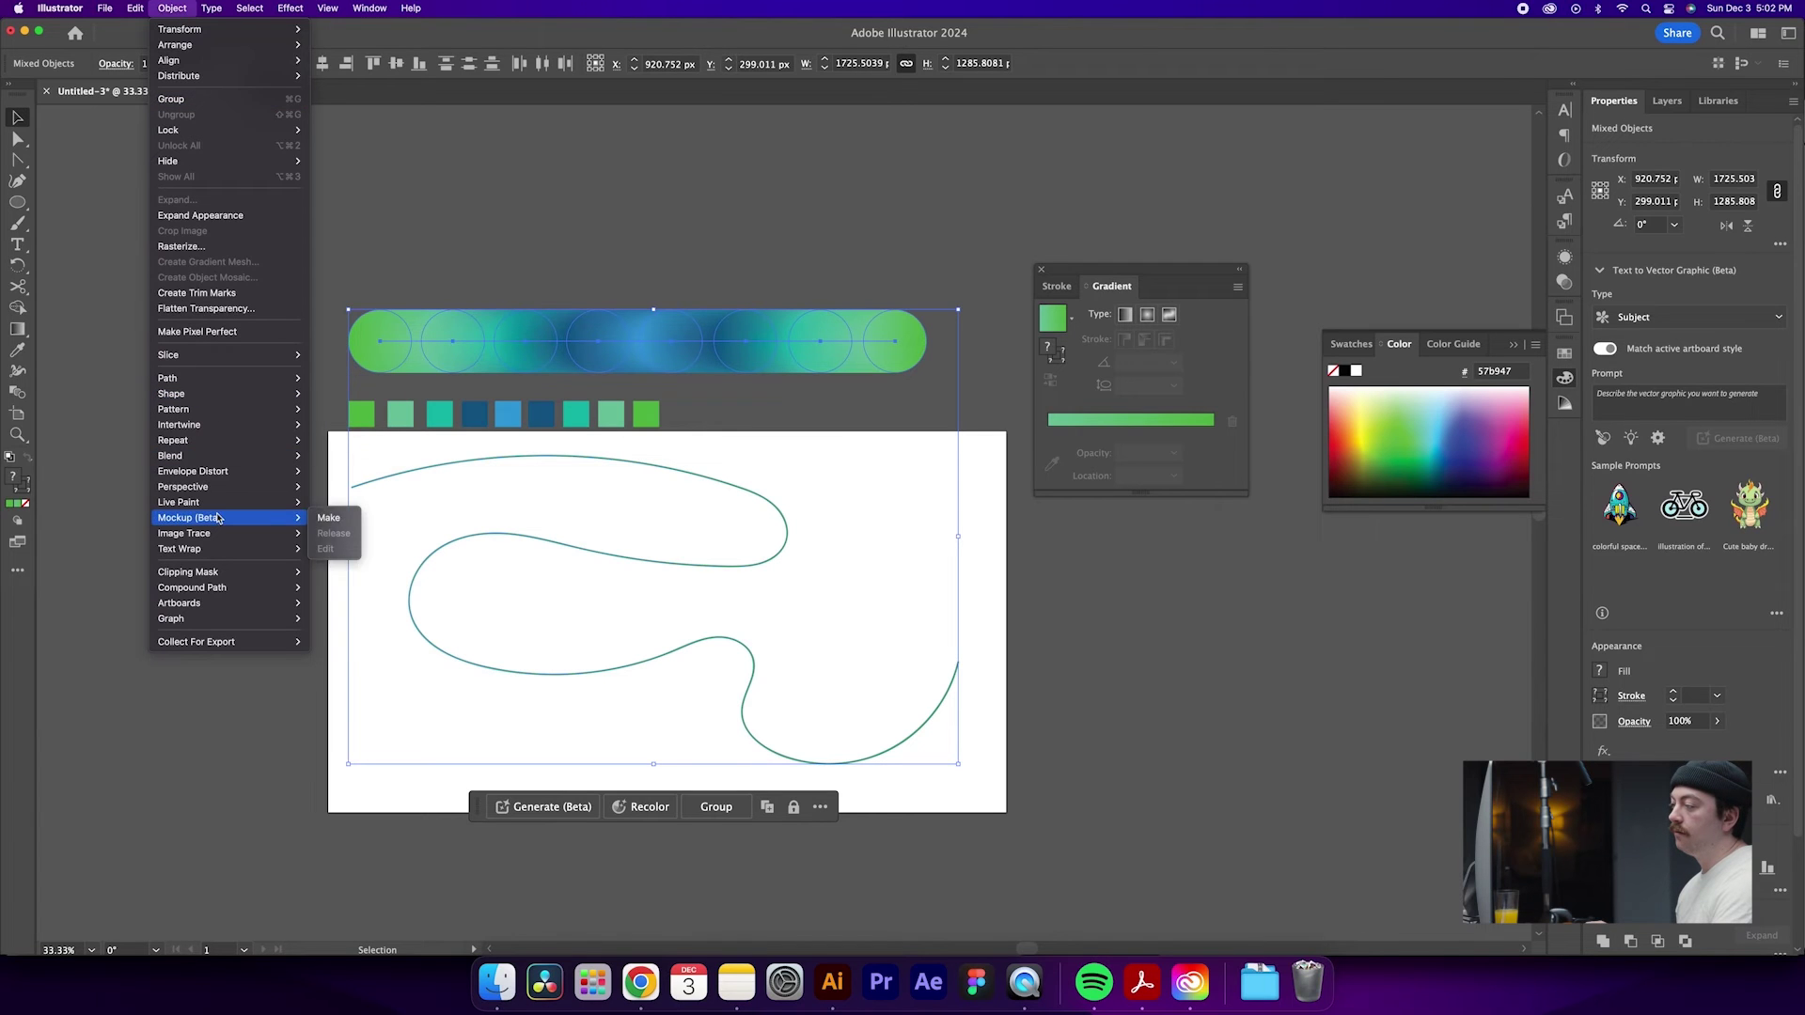
pyautogui.moveTo(188, 456)
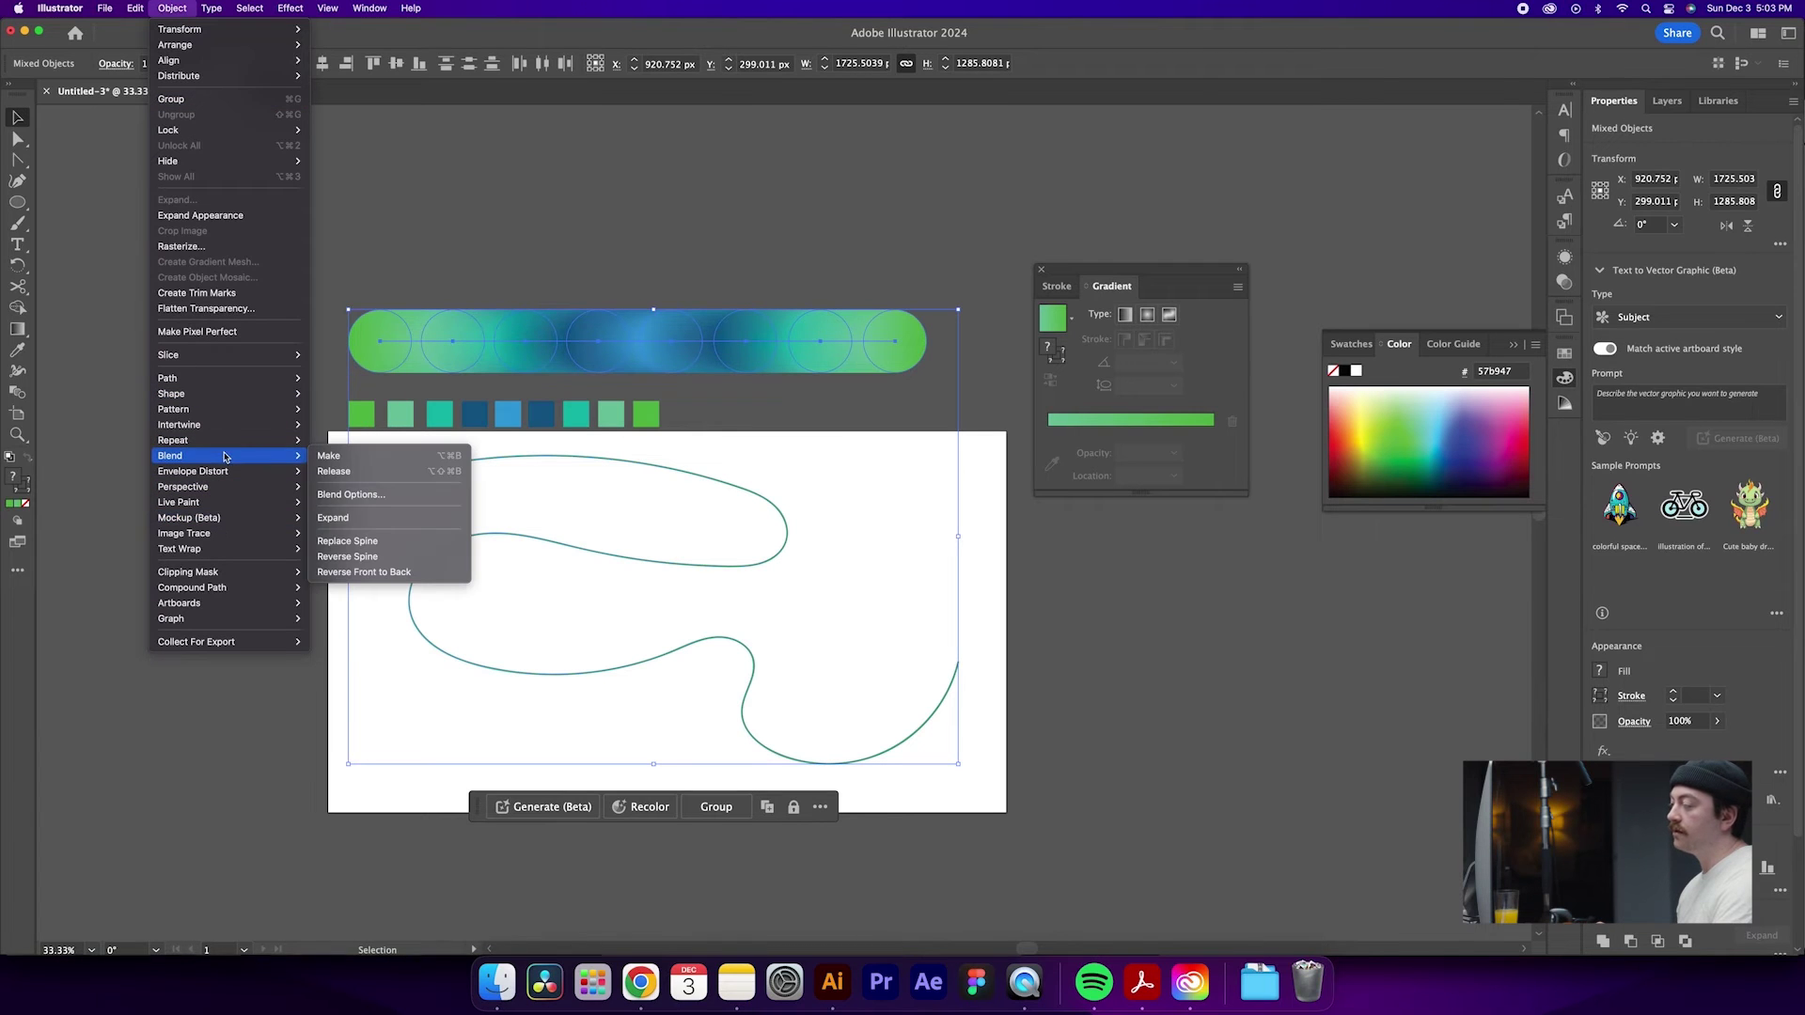
pyautogui.click(395, 540)
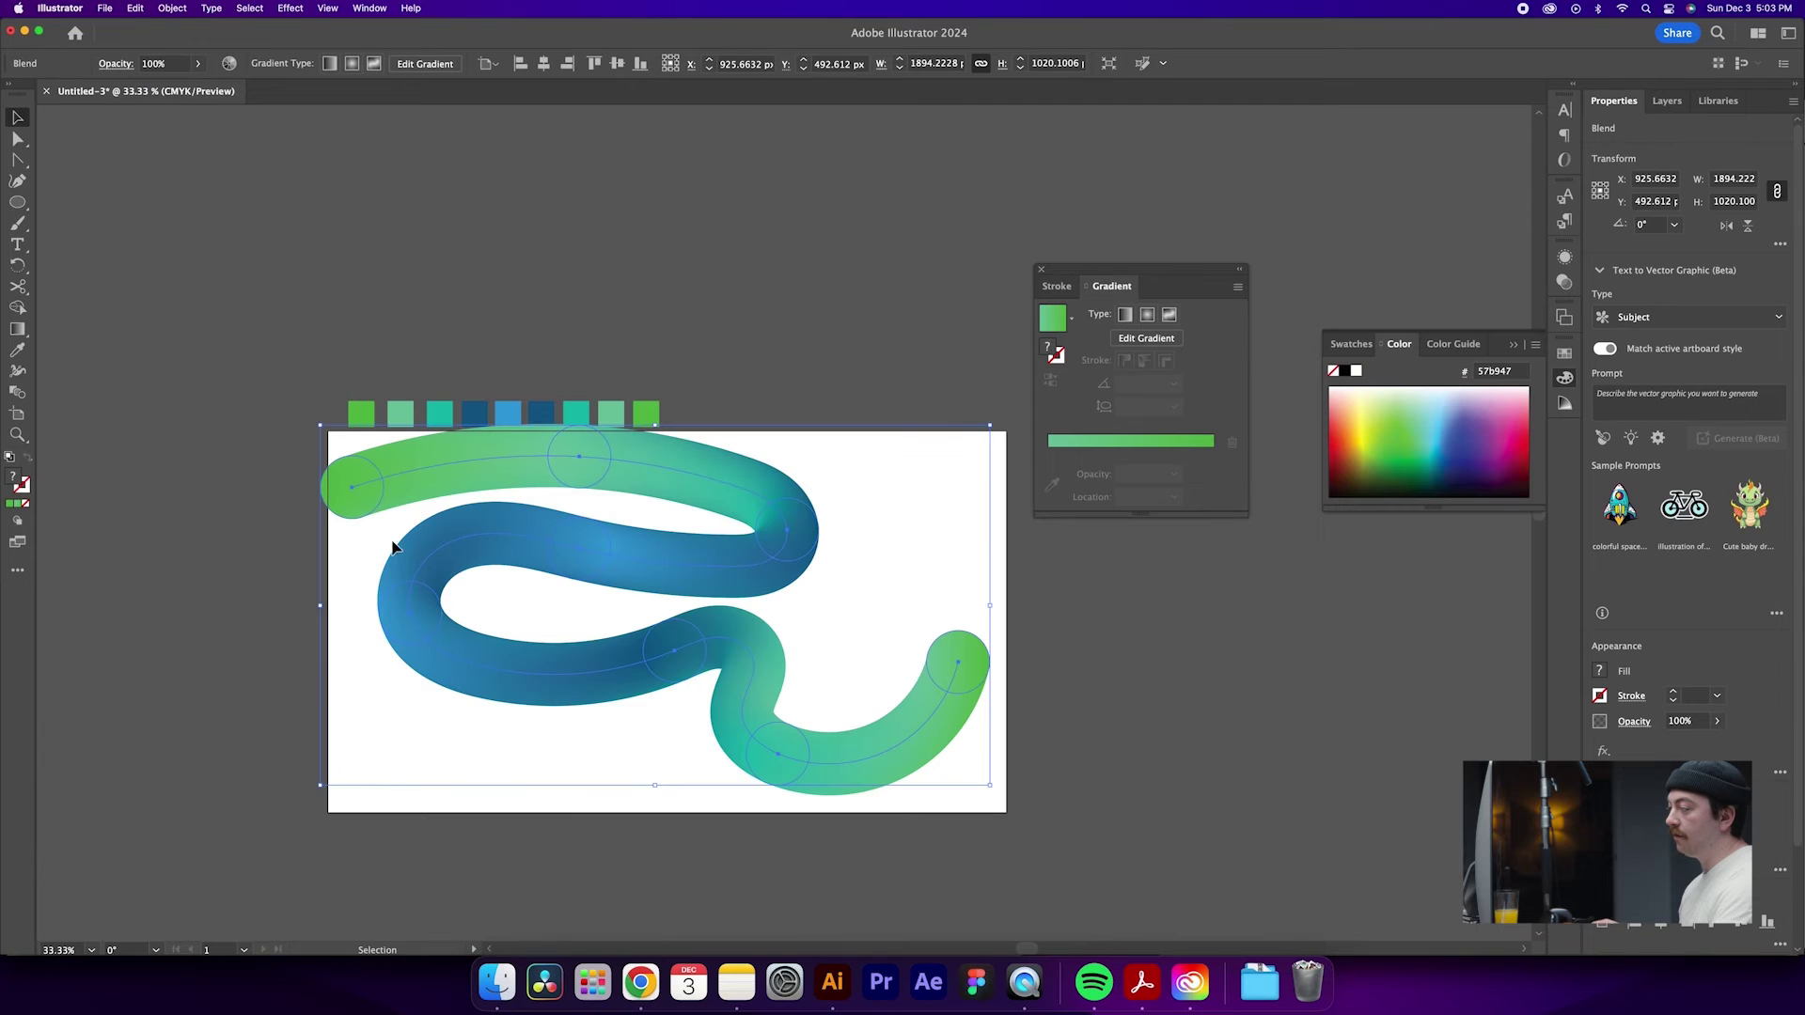
pyautogui.click(402, 814)
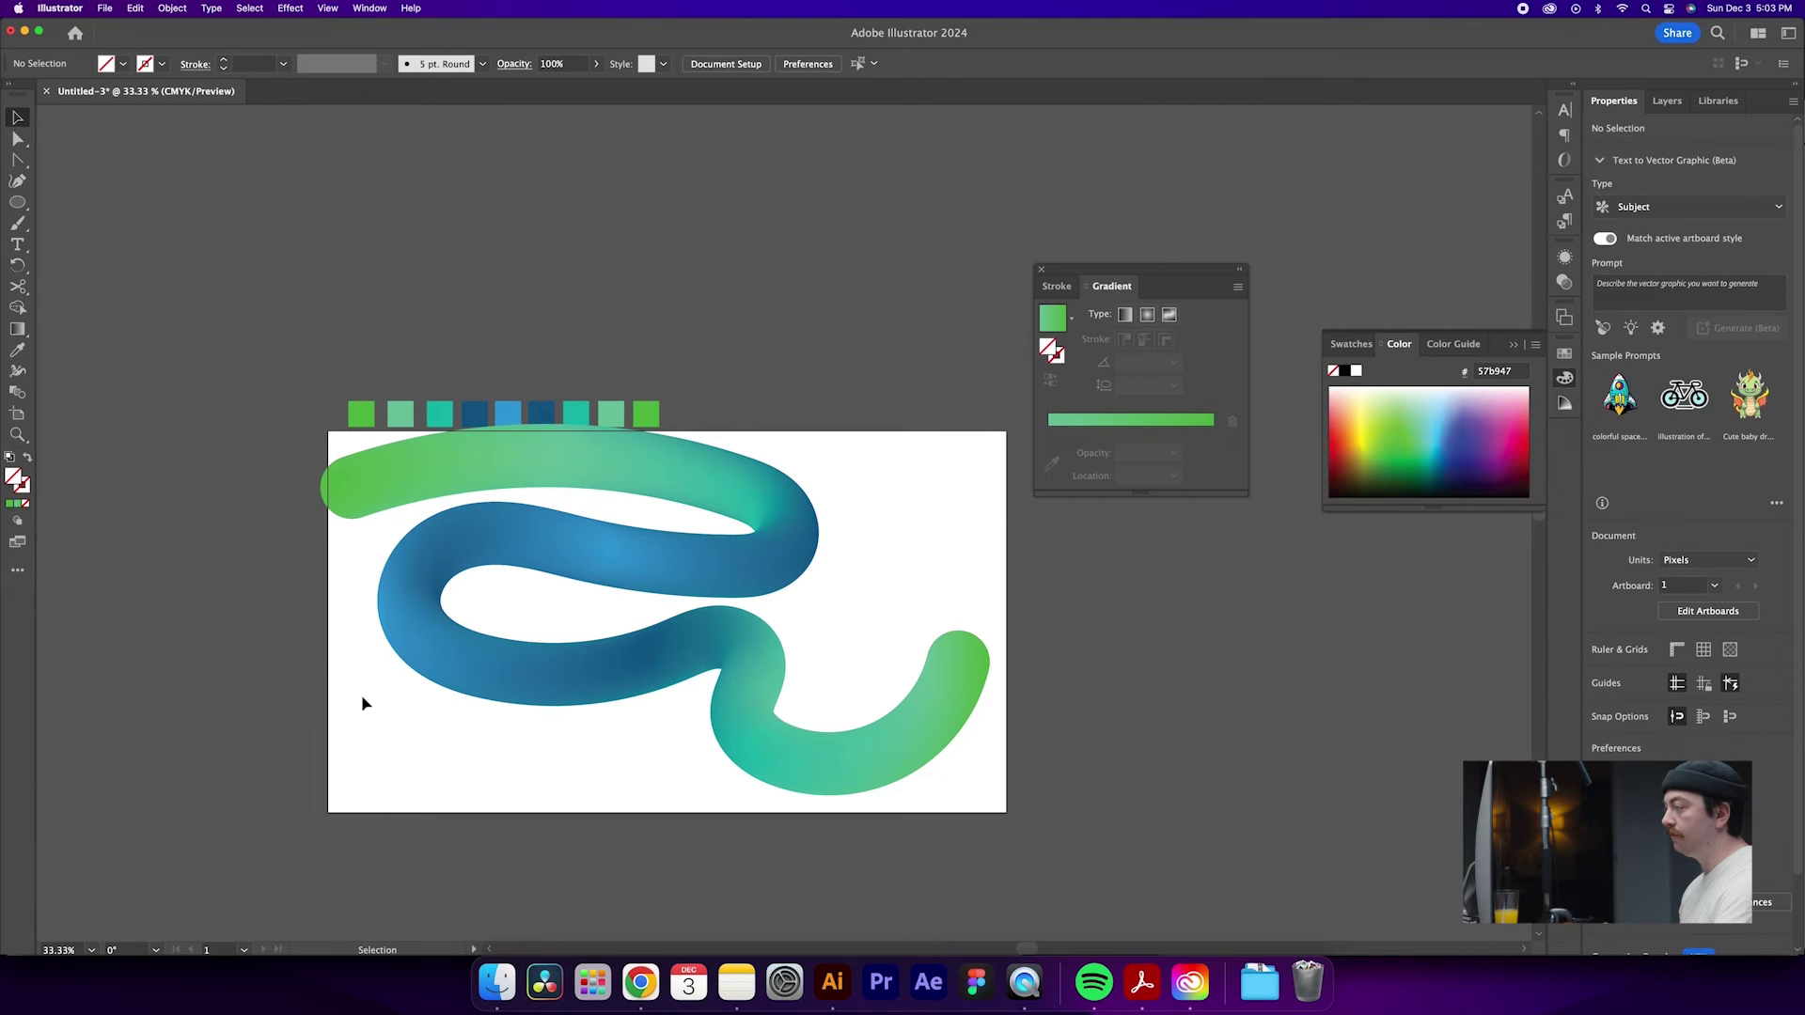
# - Move, resize and centre the curvy gradient tube on the artboard
pyautogui.moveTo(688, 647); pyautogui.dragTo(760, 694)
pyautogui.moveTo(340, 445); pyautogui.dragTo(369, 467)
pyautogui.moveTo(751, 676); pyautogui.dragTo(726, 664)
pyautogui.click(647, 780)
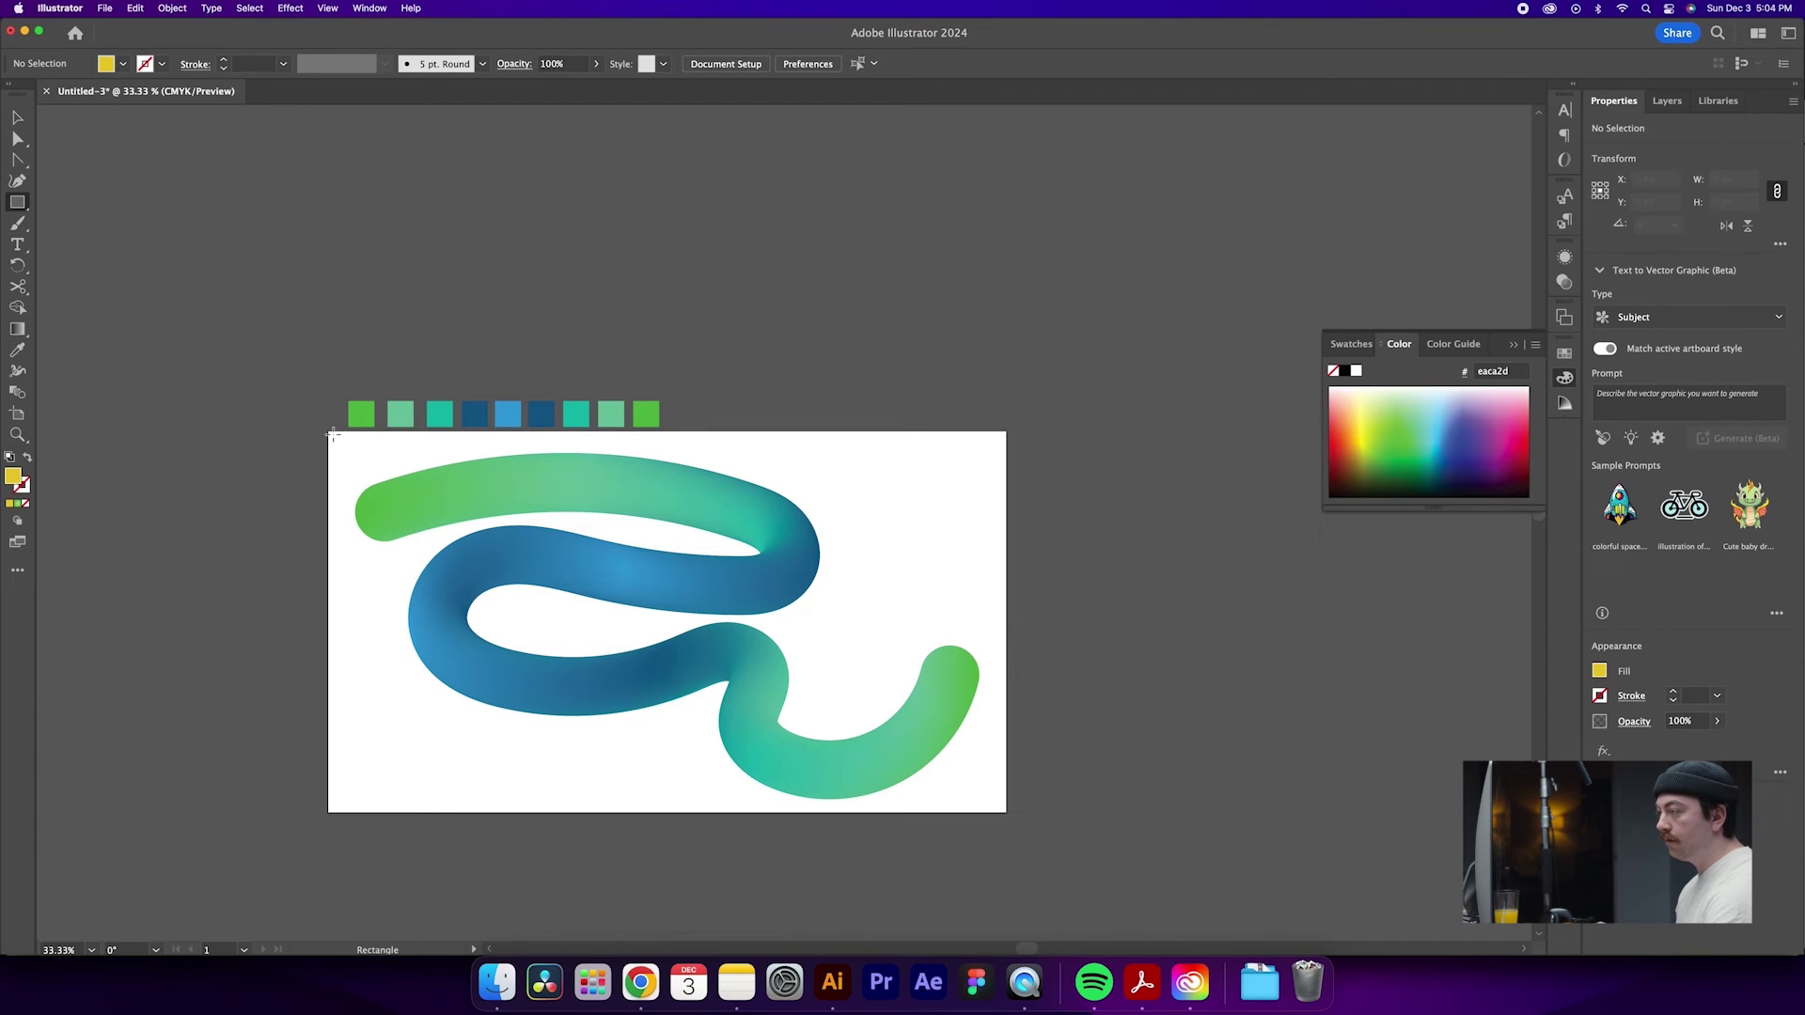
# - Draw a full-artboard rectangle, fill it dark charcoal #1e1e1c, and send it to the back
pyautogui.moveTo(329, 432); pyautogui.dragTo(1004, 810)
pyautogui.press('v')
pyautogui.doubleClick(13, 477)
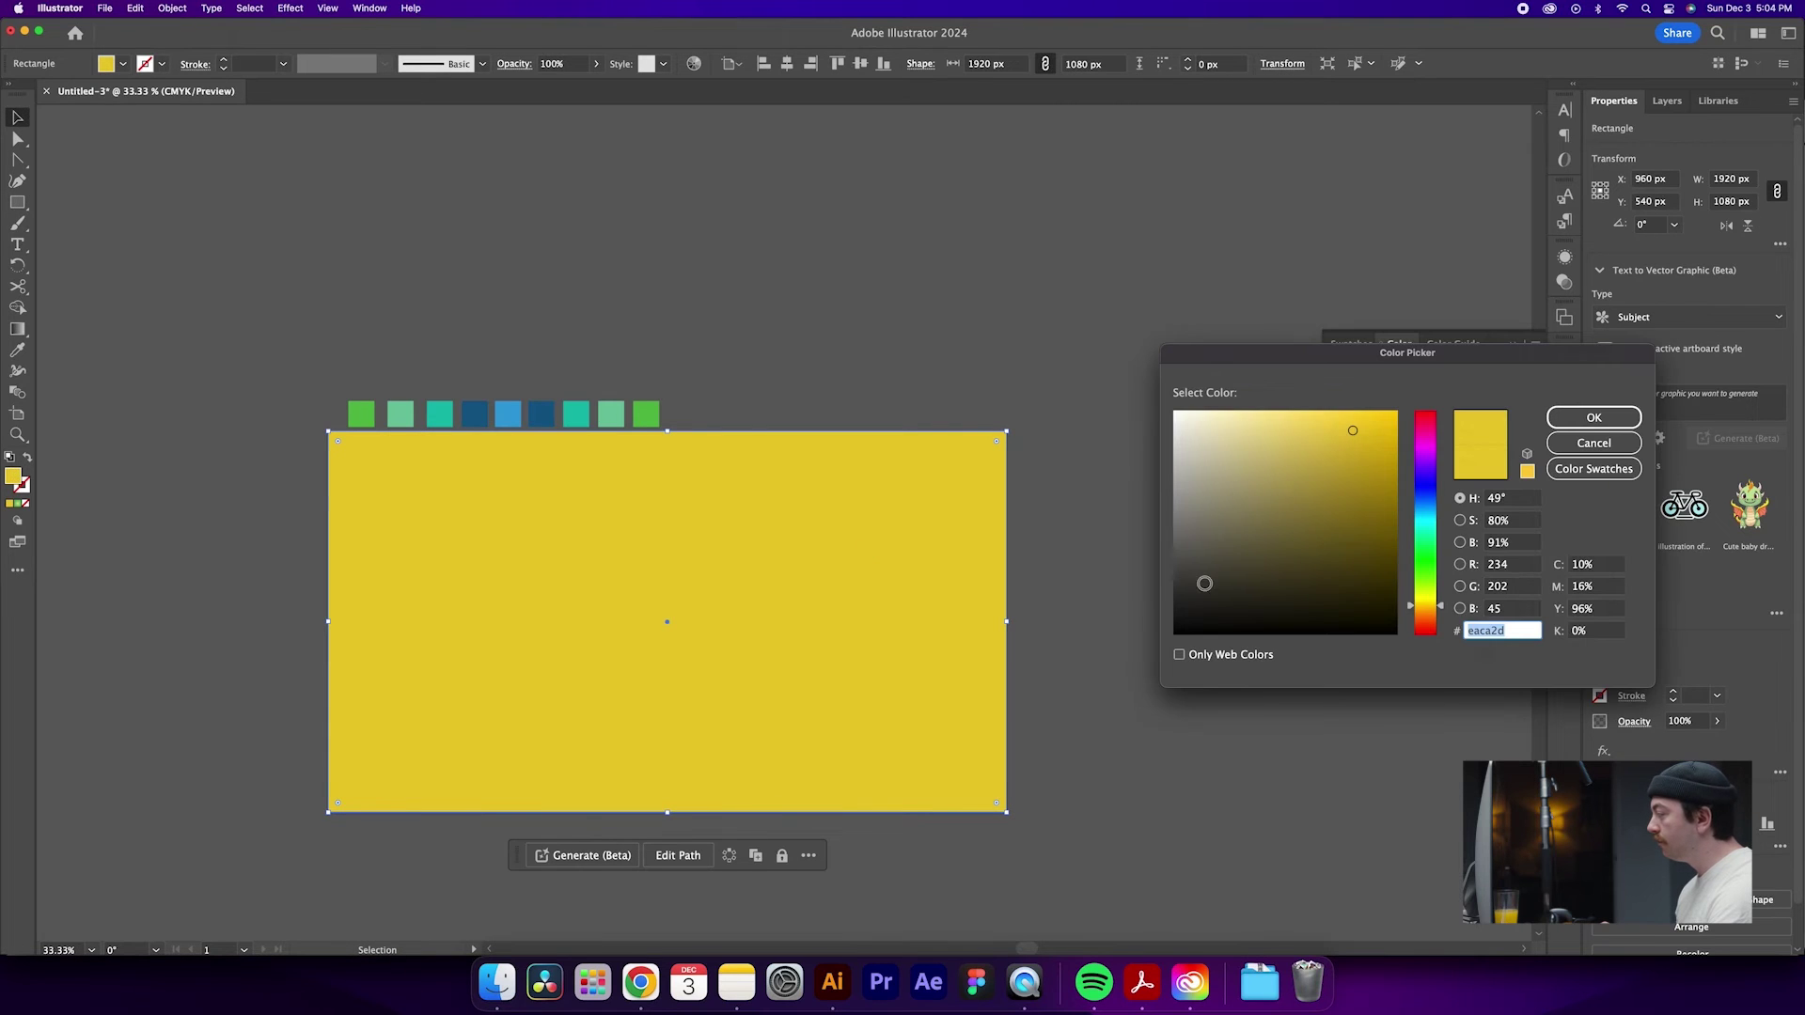
pyautogui.click(1191, 600)
pyautogui.moveTo(1191, 601); pyautogui.dragTo(1189, 608)
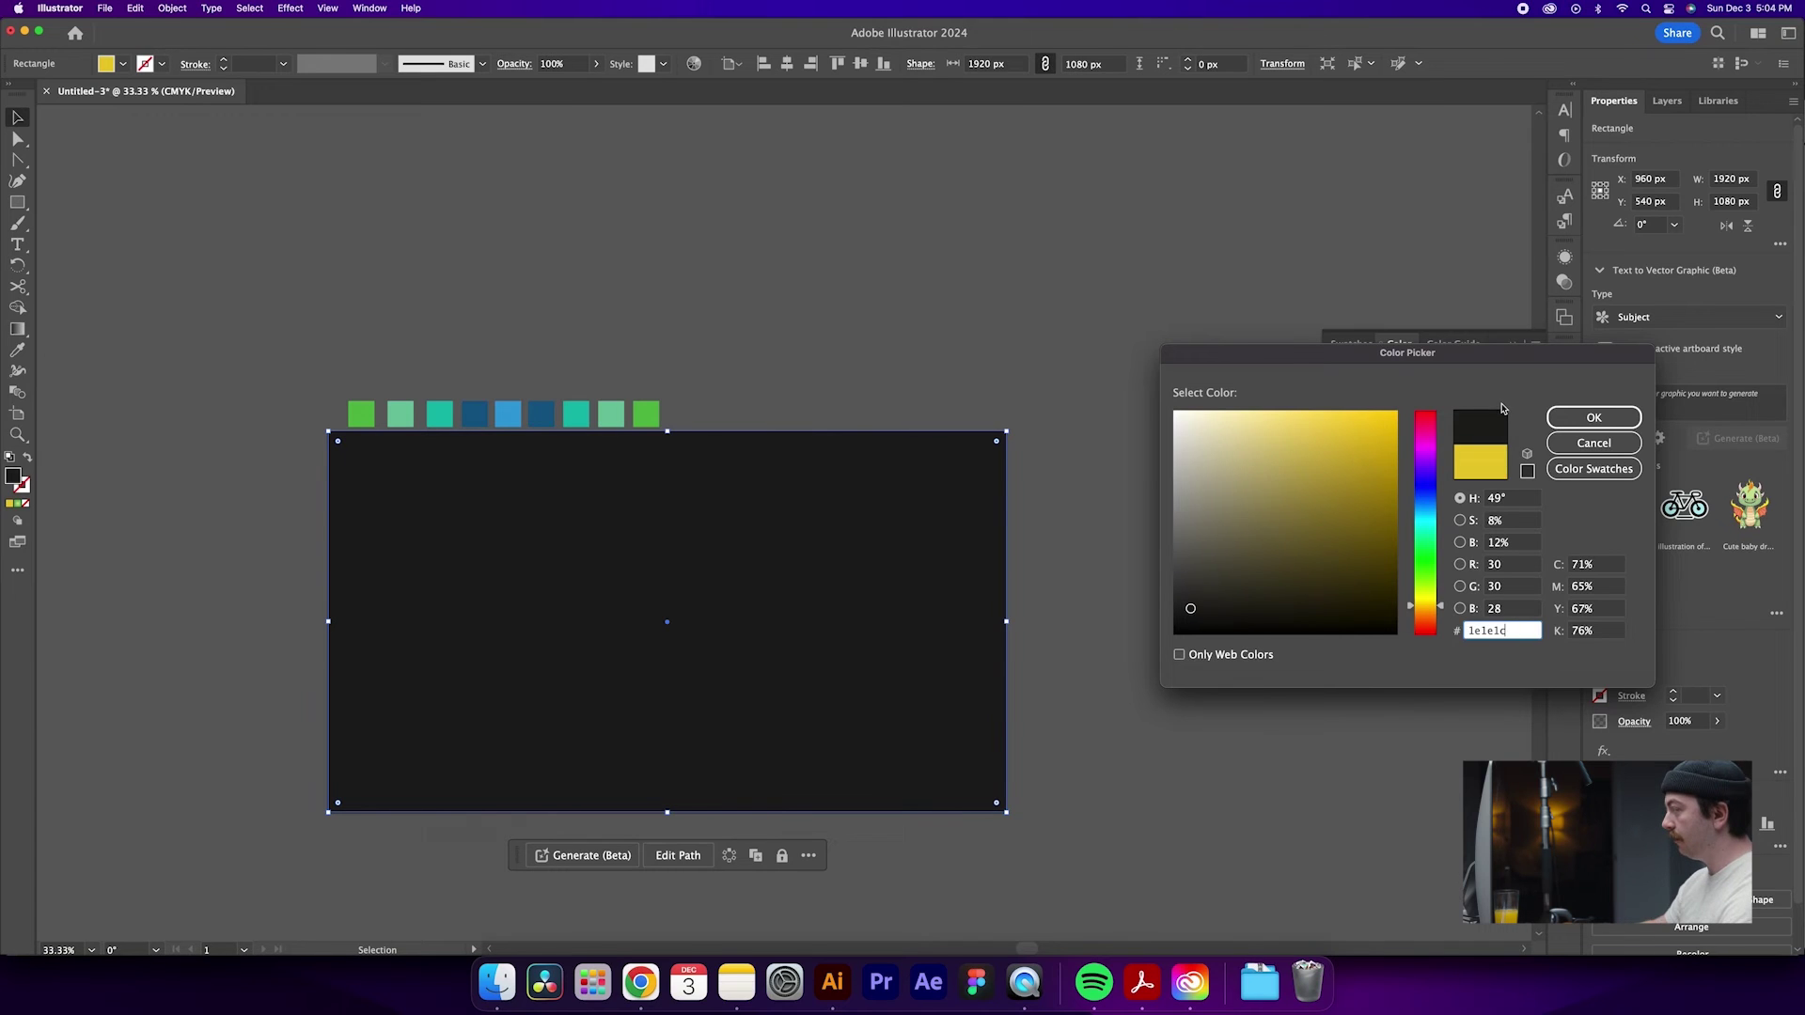
pyautogui.click(1593, 418)
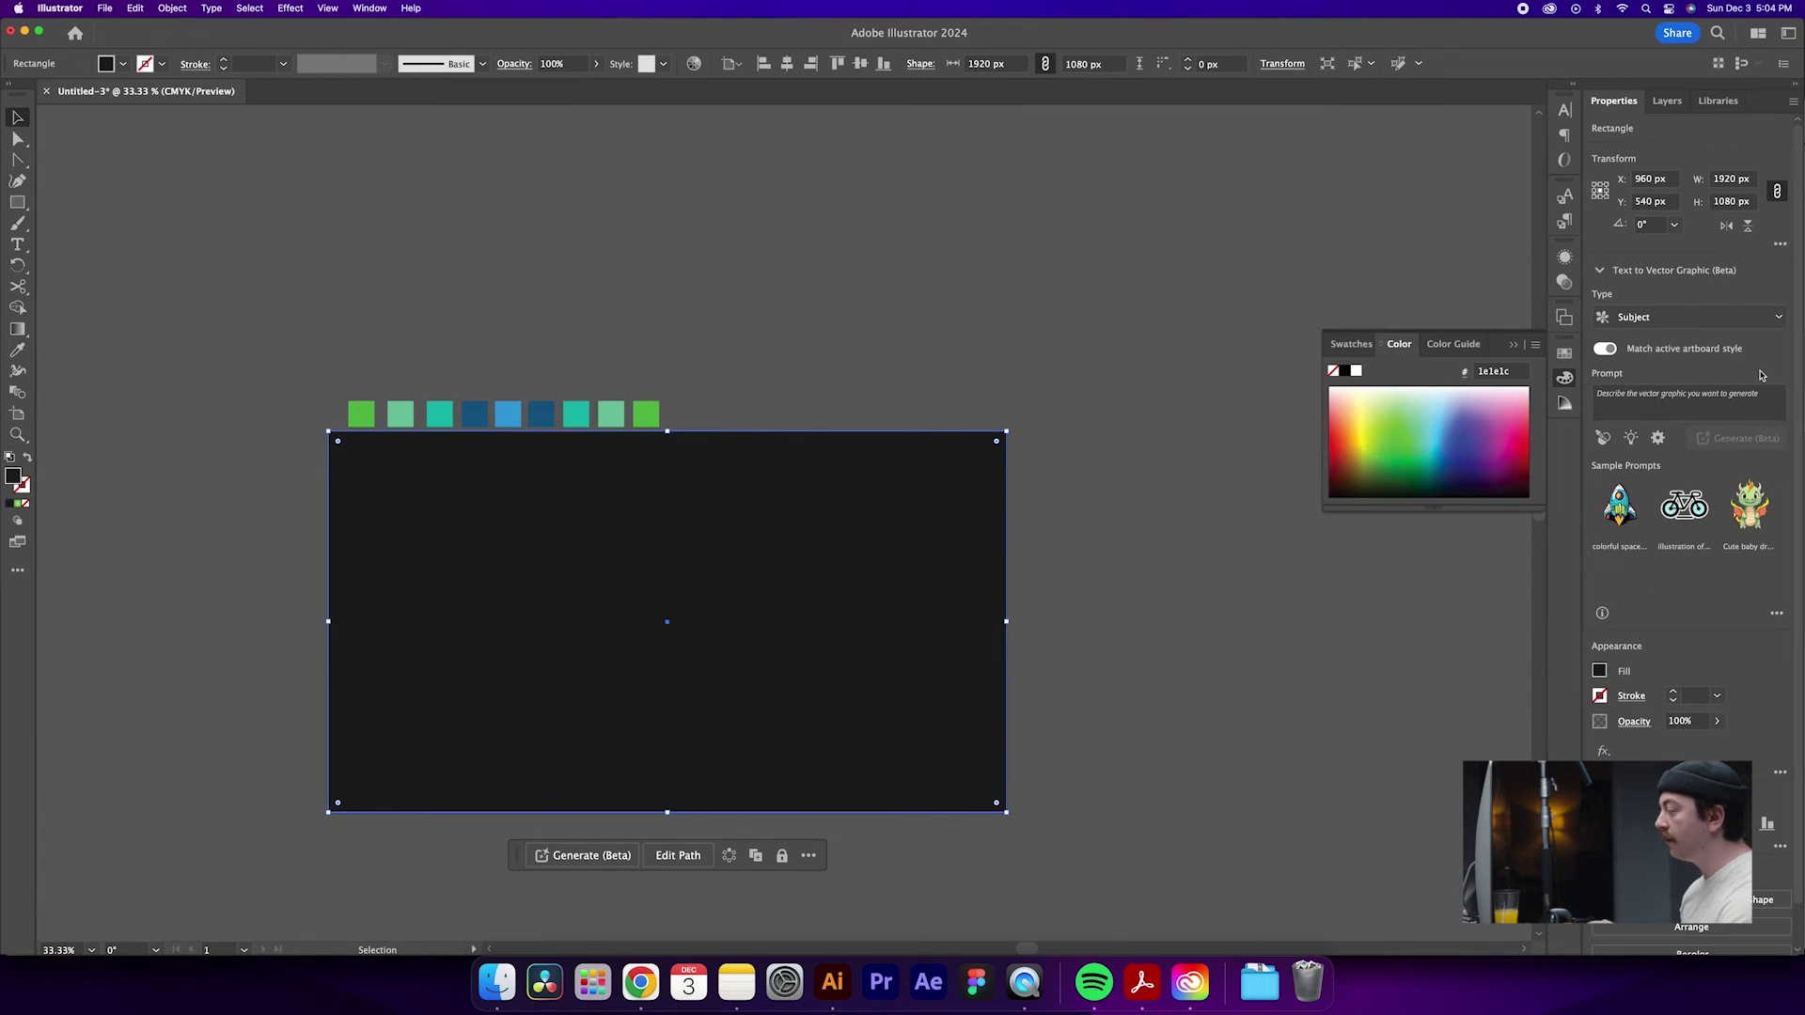
pyautogui.press('super+shift+bracketleft')
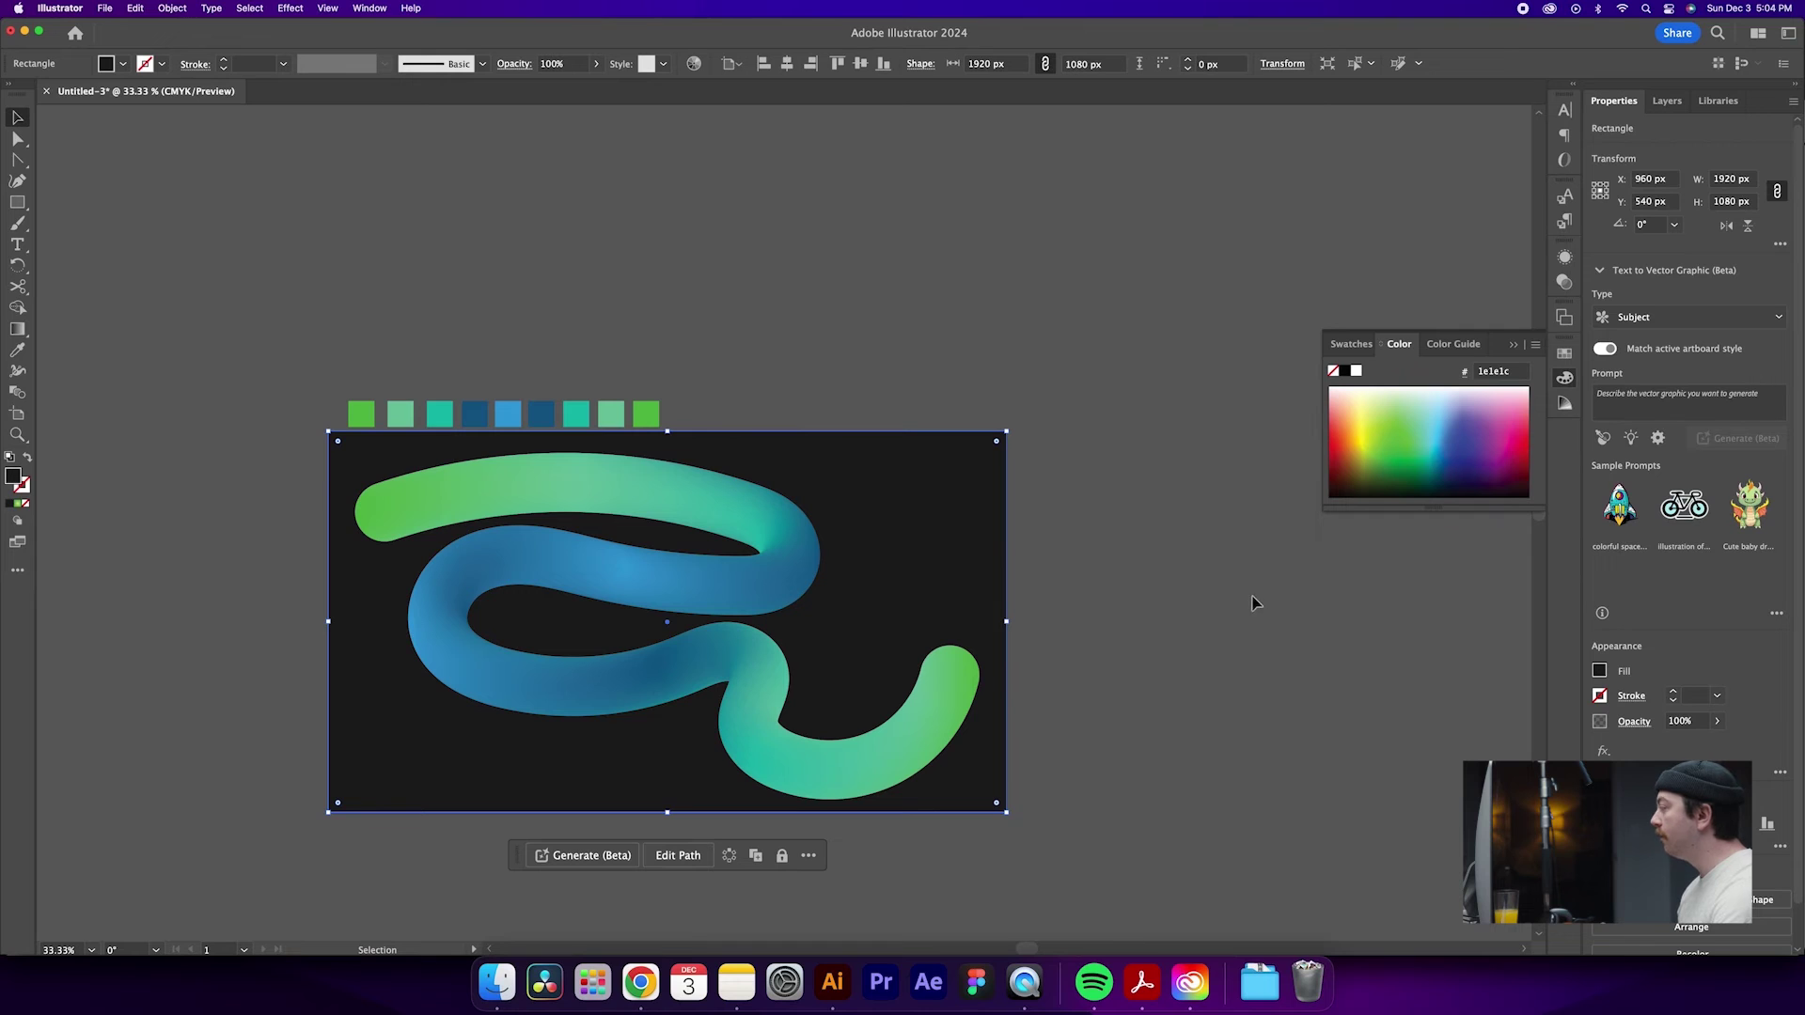
# - Give the background rectangle a radial gradient with a mid-grey centre stop
pyautogui.click(1165, 596)
pyautogui.click(907, 478)
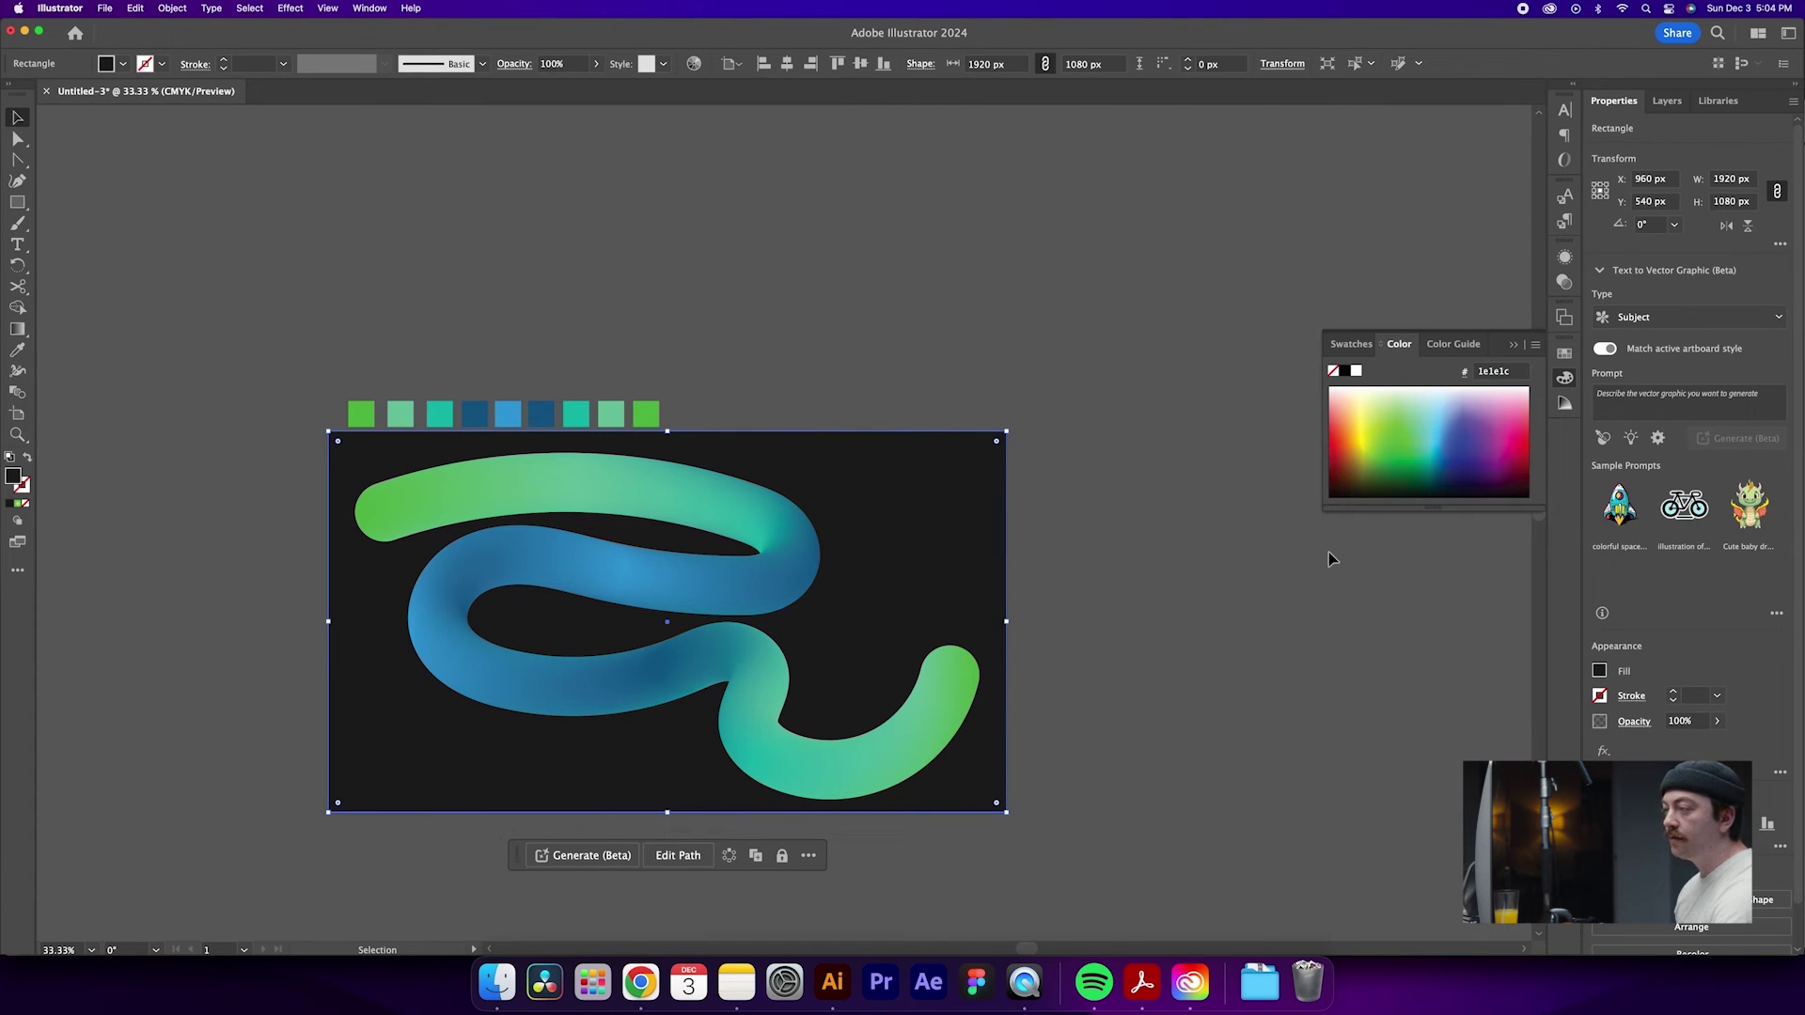
pyautogui.click(18, 506)
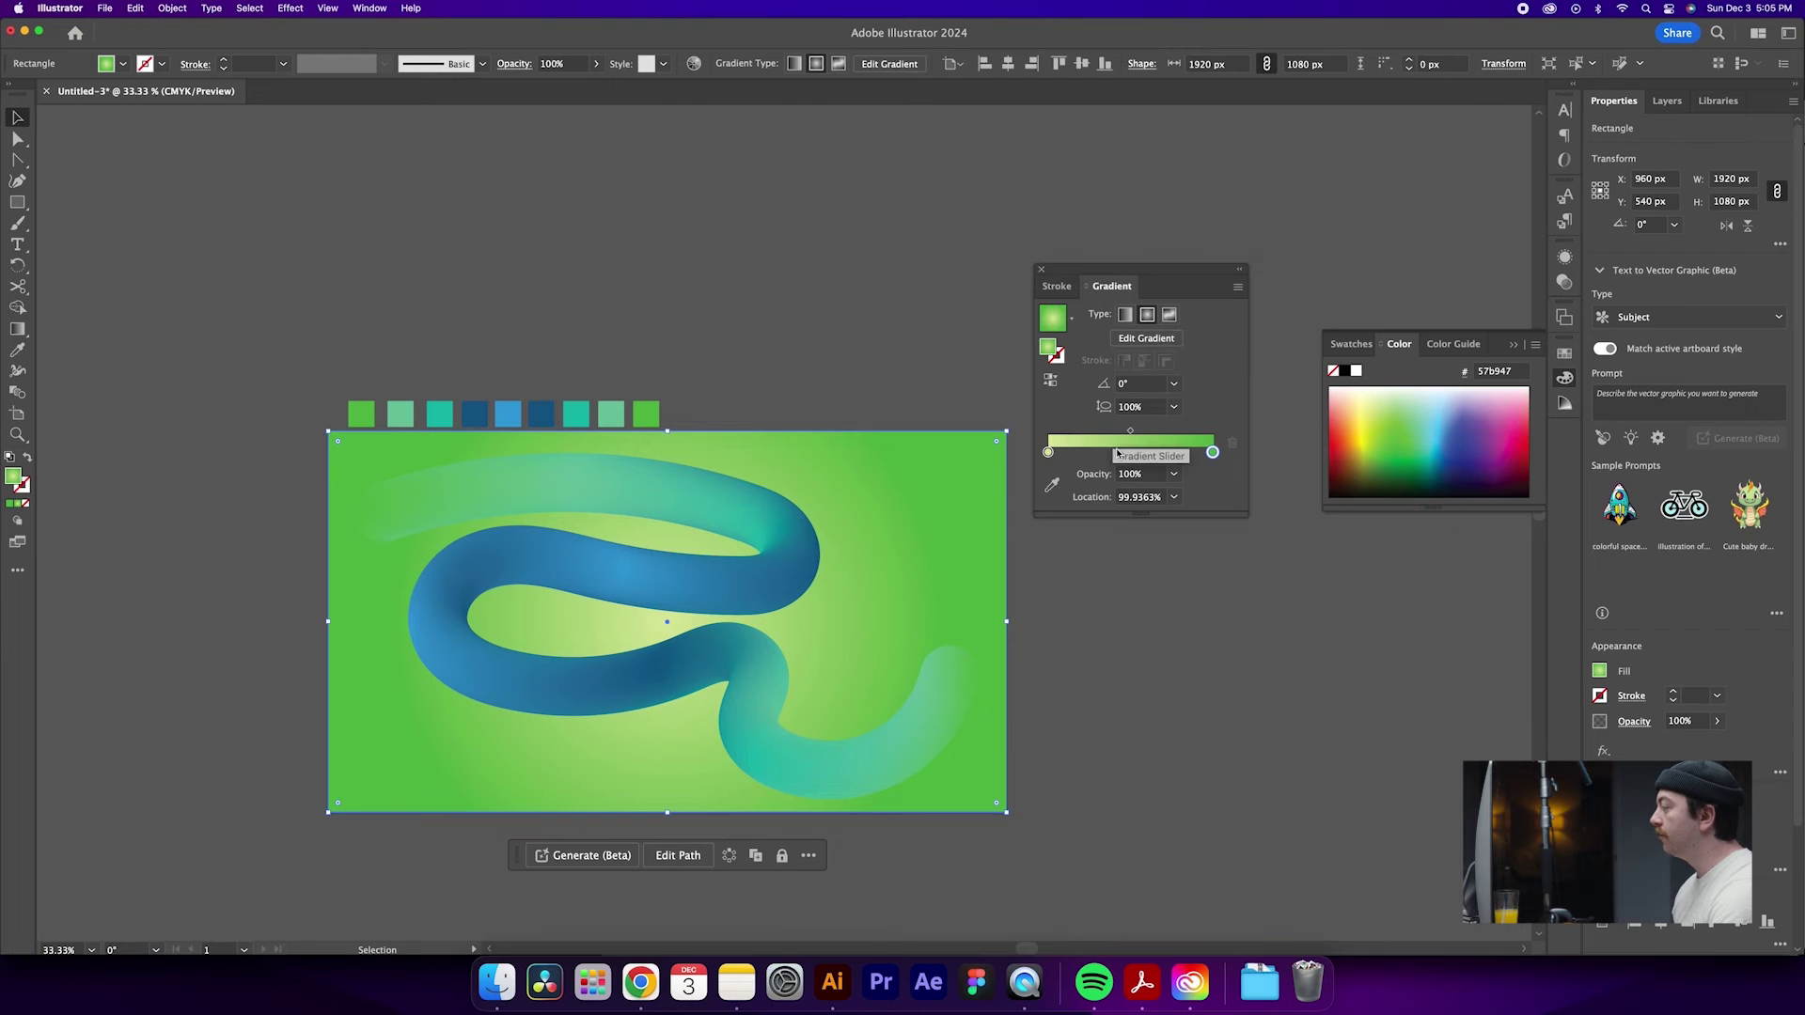
pyautogui.click(1049, 453)
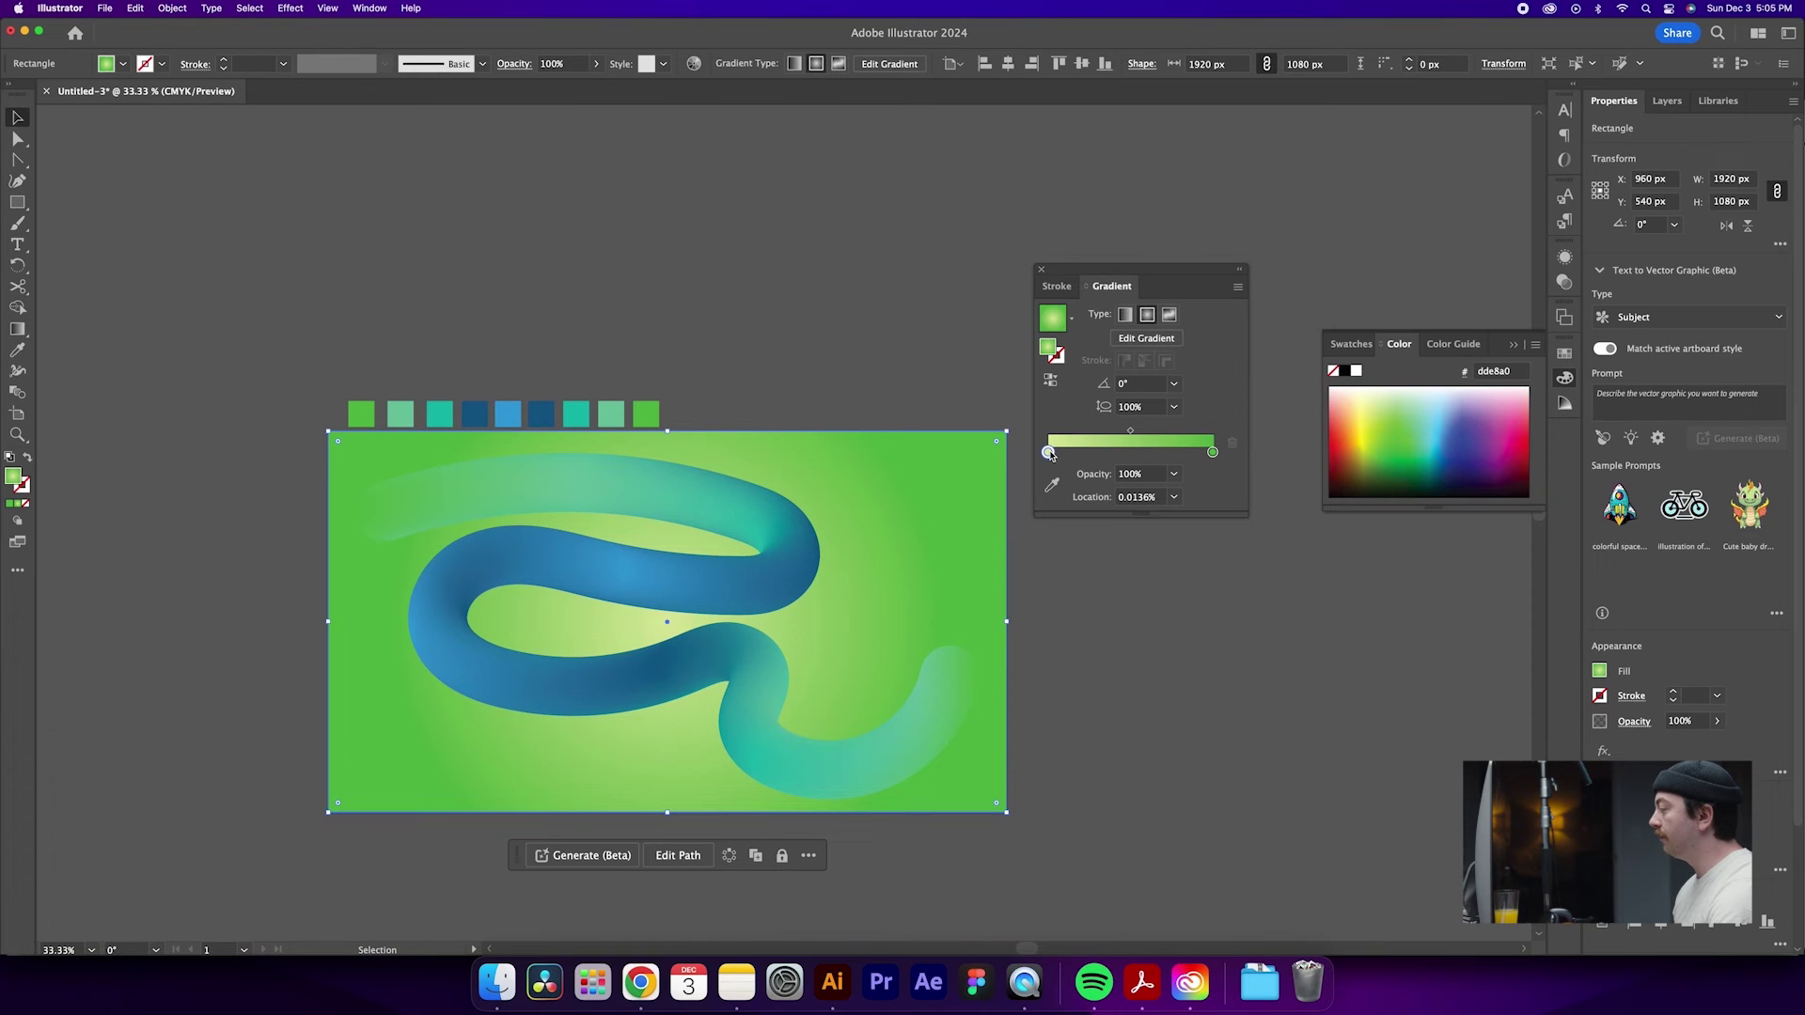
pyautogui.doubleClick(1049, 453)
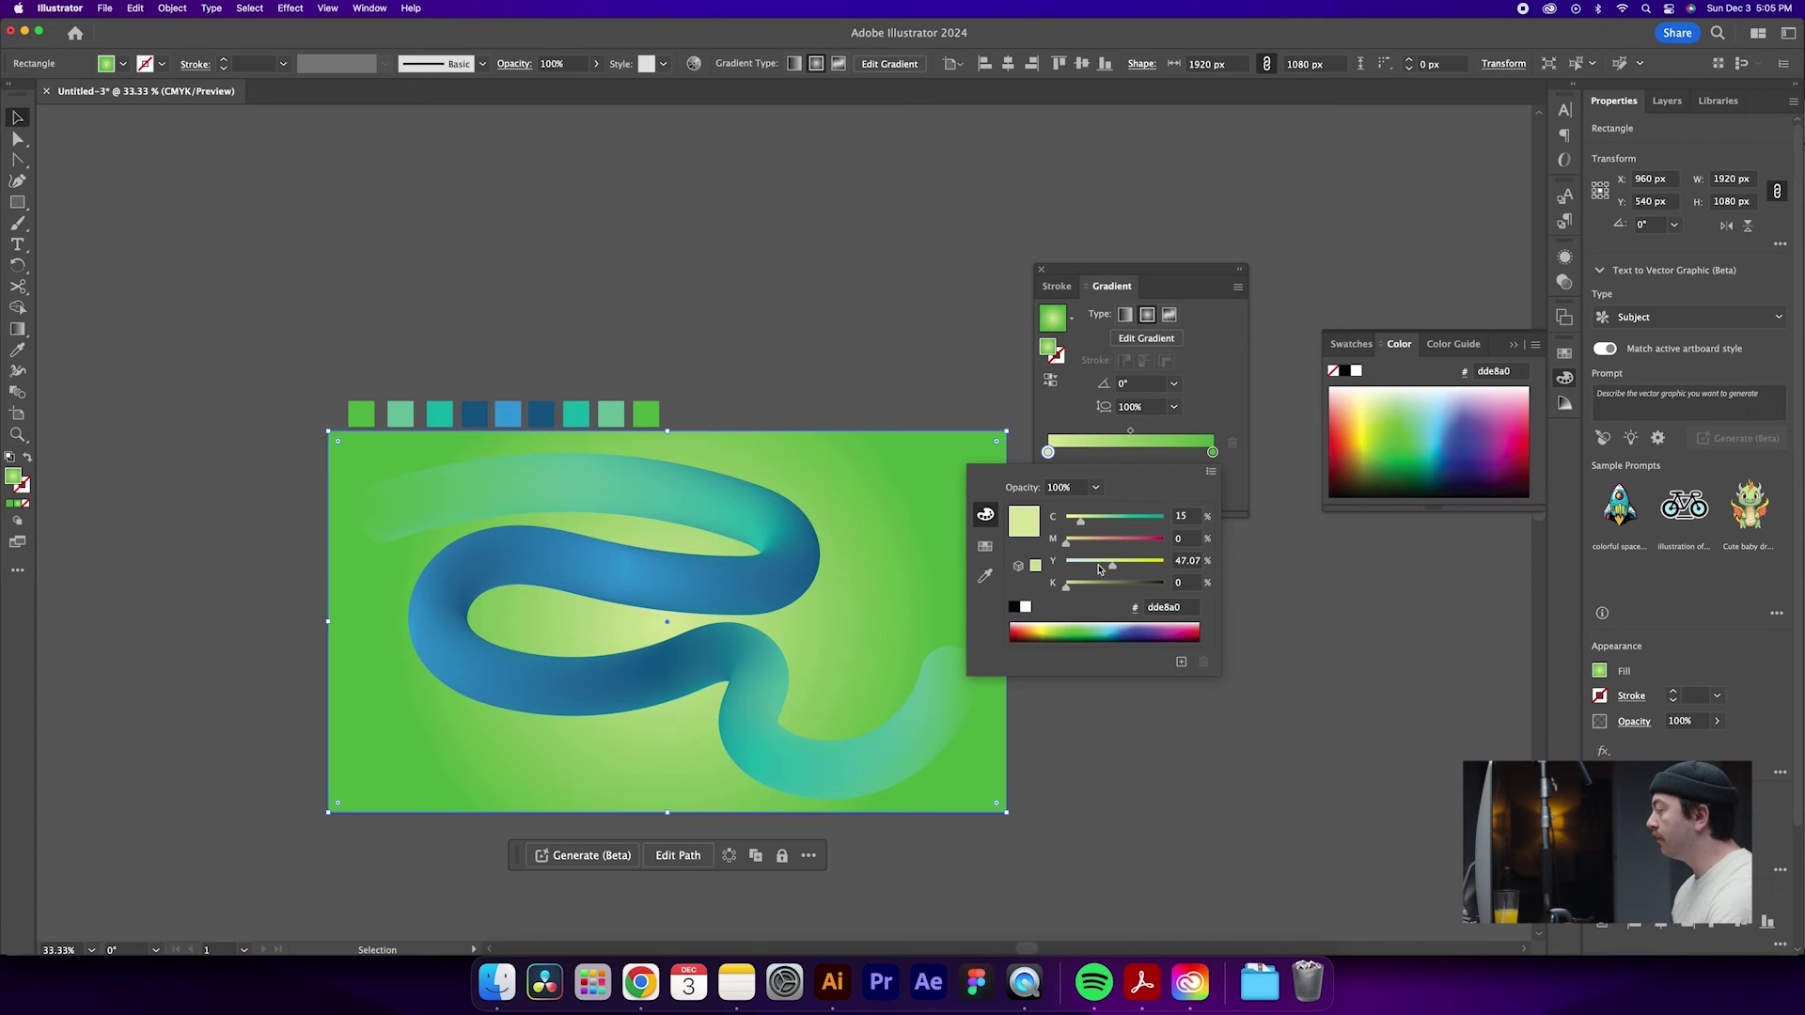
pyautogui.moveTo(1099, 568); pyautogui.dragTo(1077, 577)
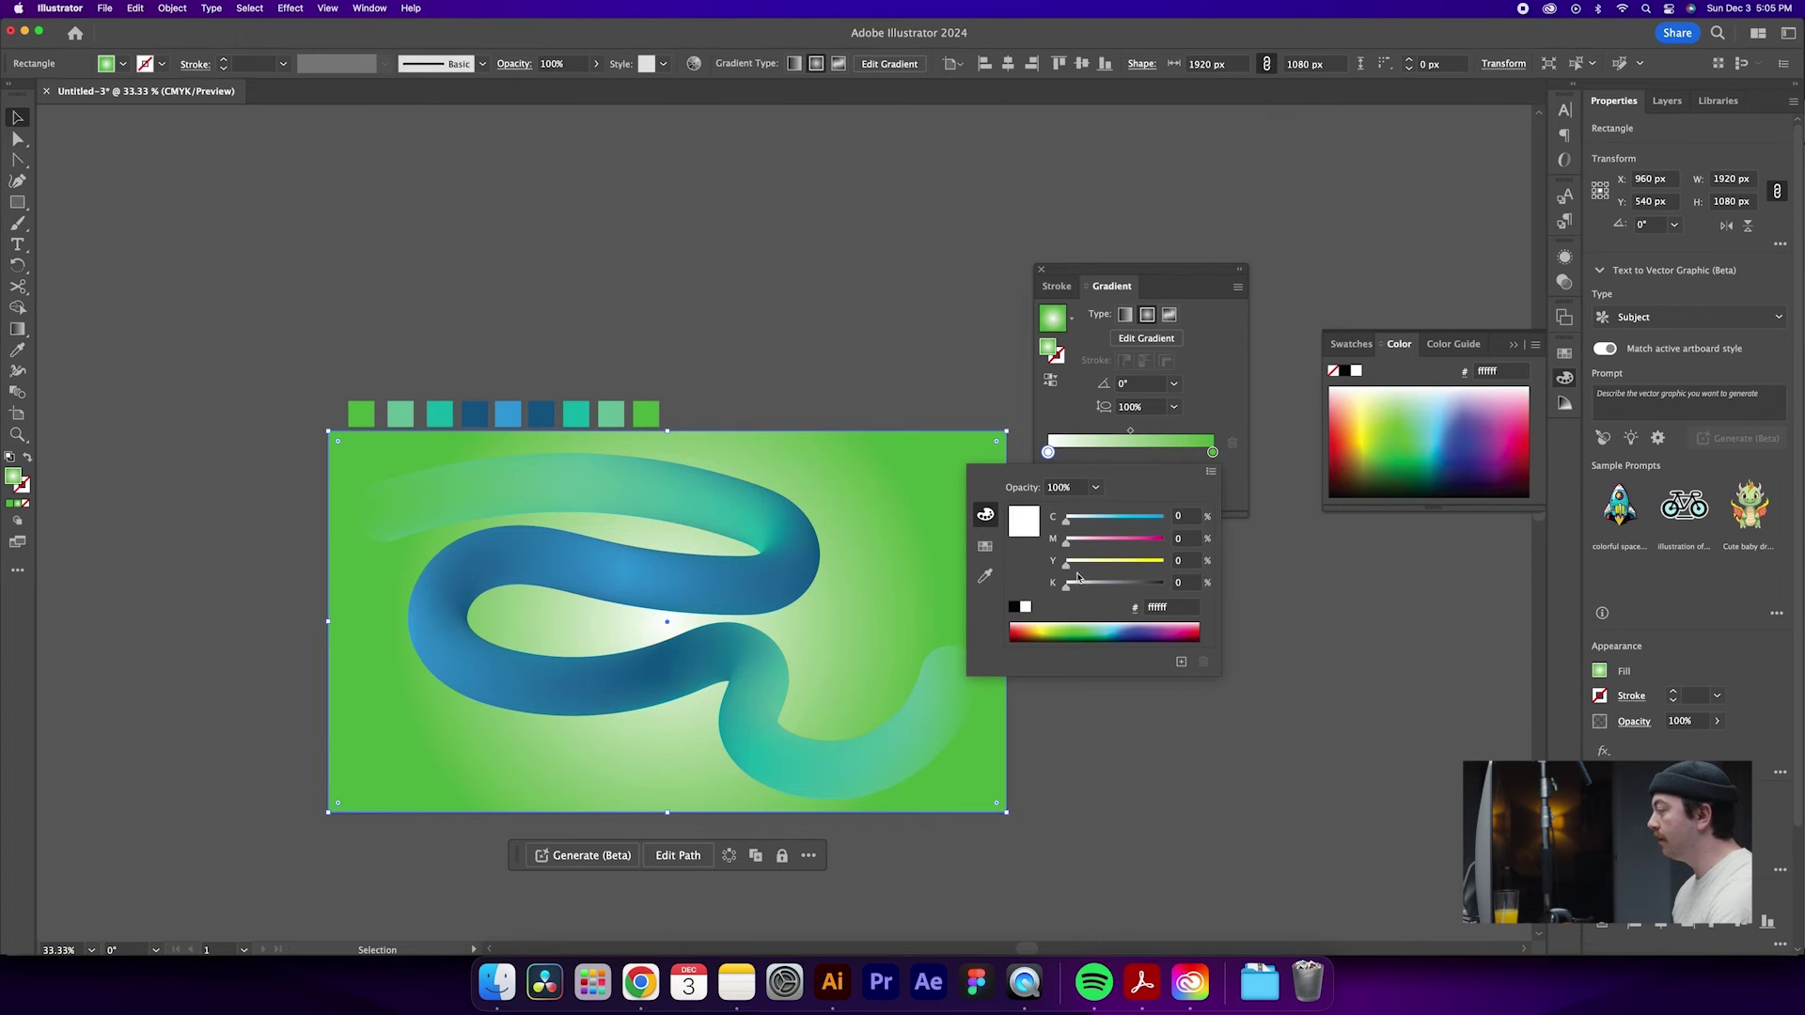
pyautogui.moveTo(1066, 588); pyautogui.dragTo(1135, 602)
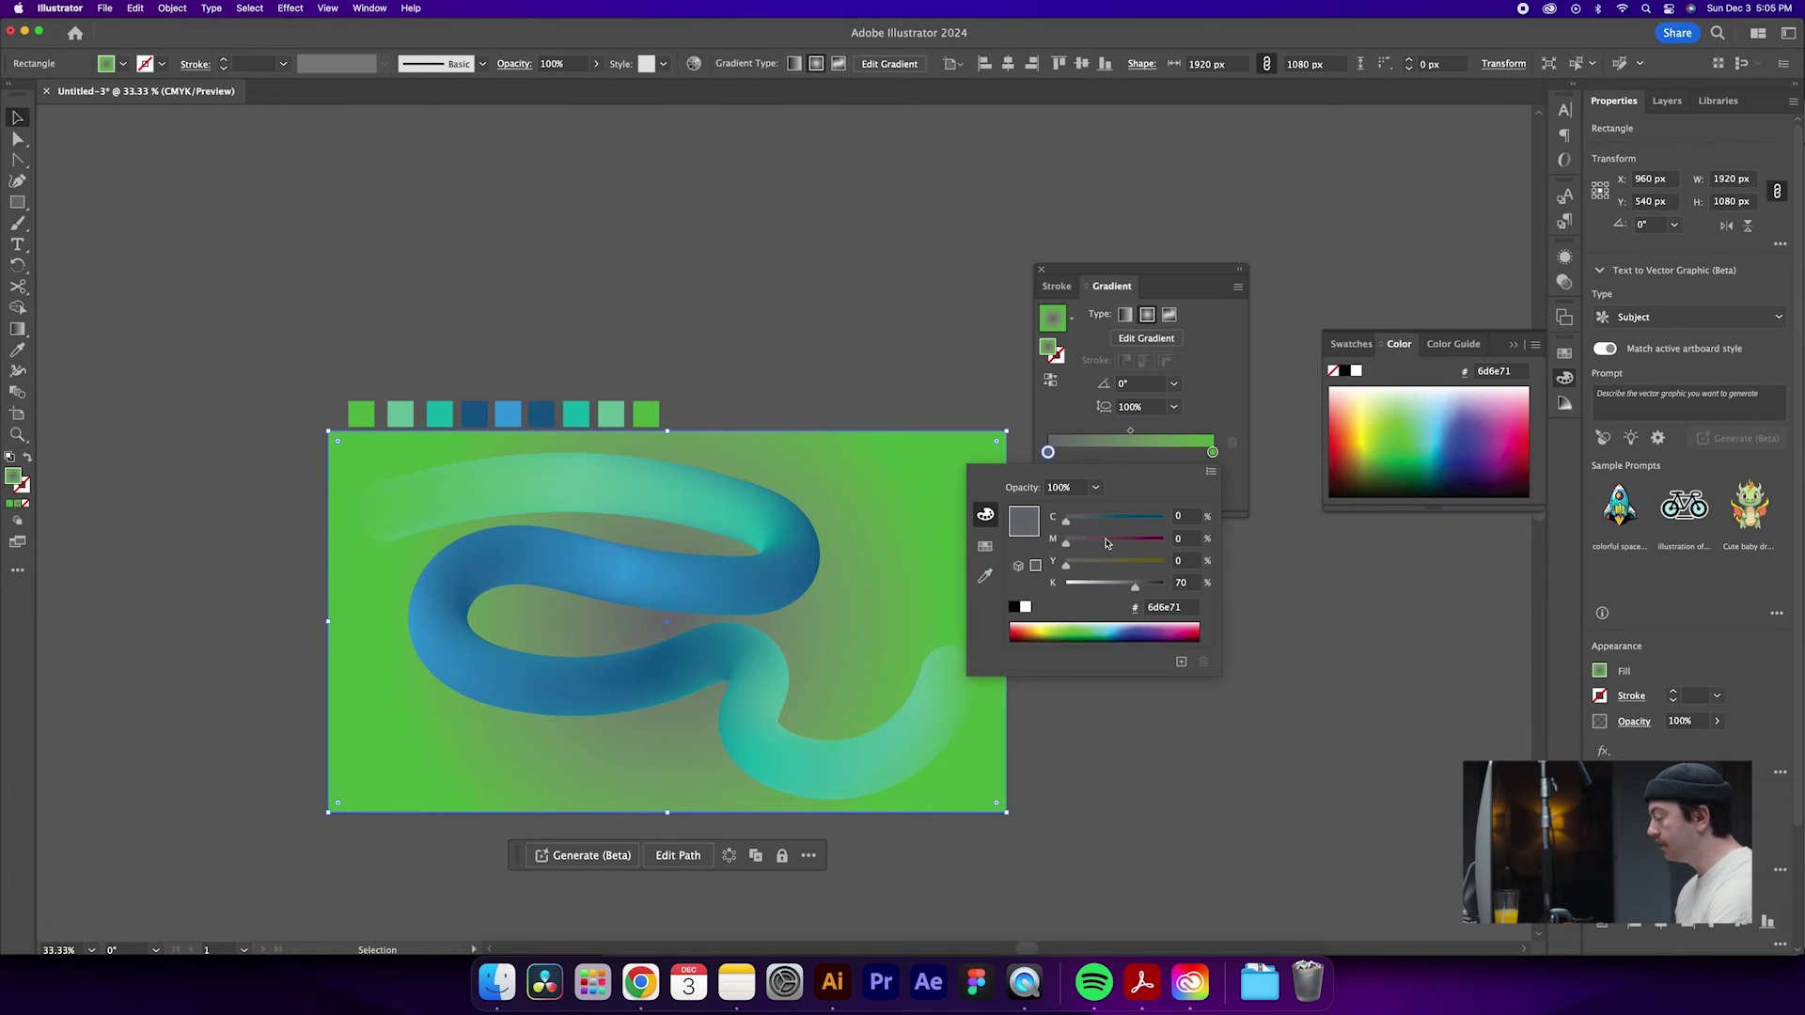
pyautogui.click(1173, 607)
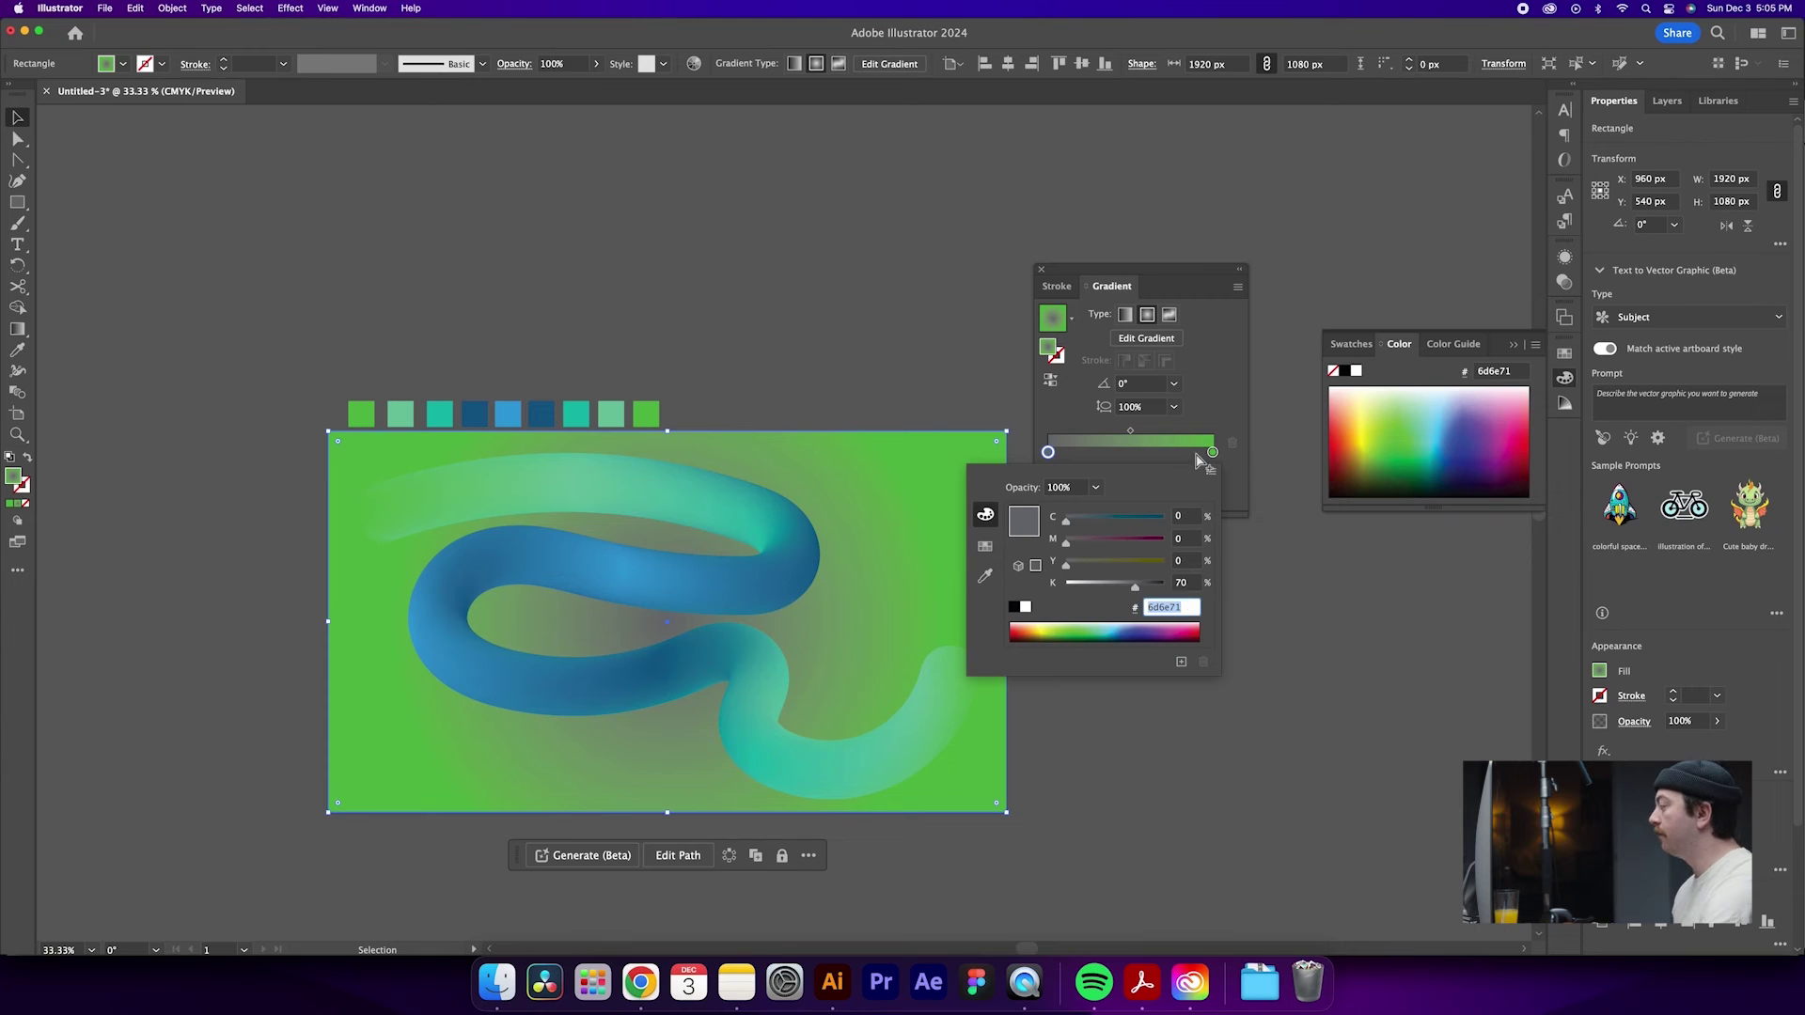
pyautogui.click(1209, 428)
# - Set the outer gradient stop to 6d6e71, then darken it to 3b3d3f
pyautogui.click(1214, 454)
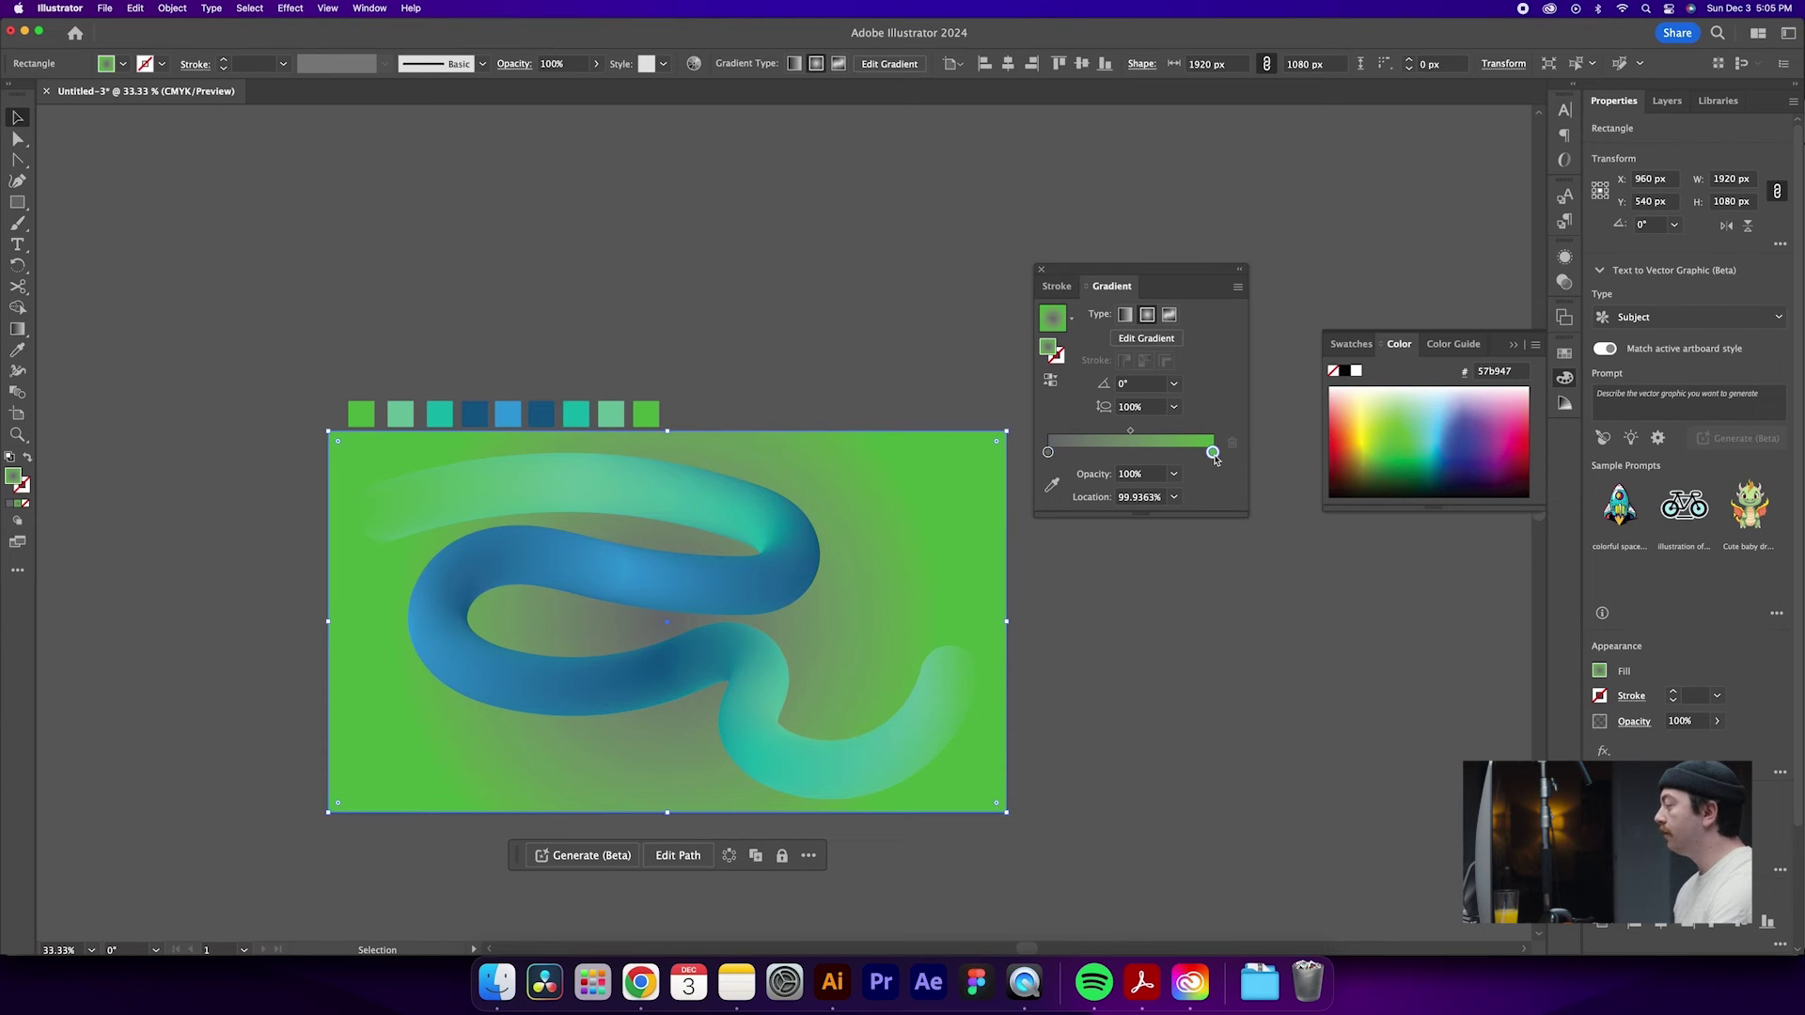
pyautogui.doubleClick(1213, 453)
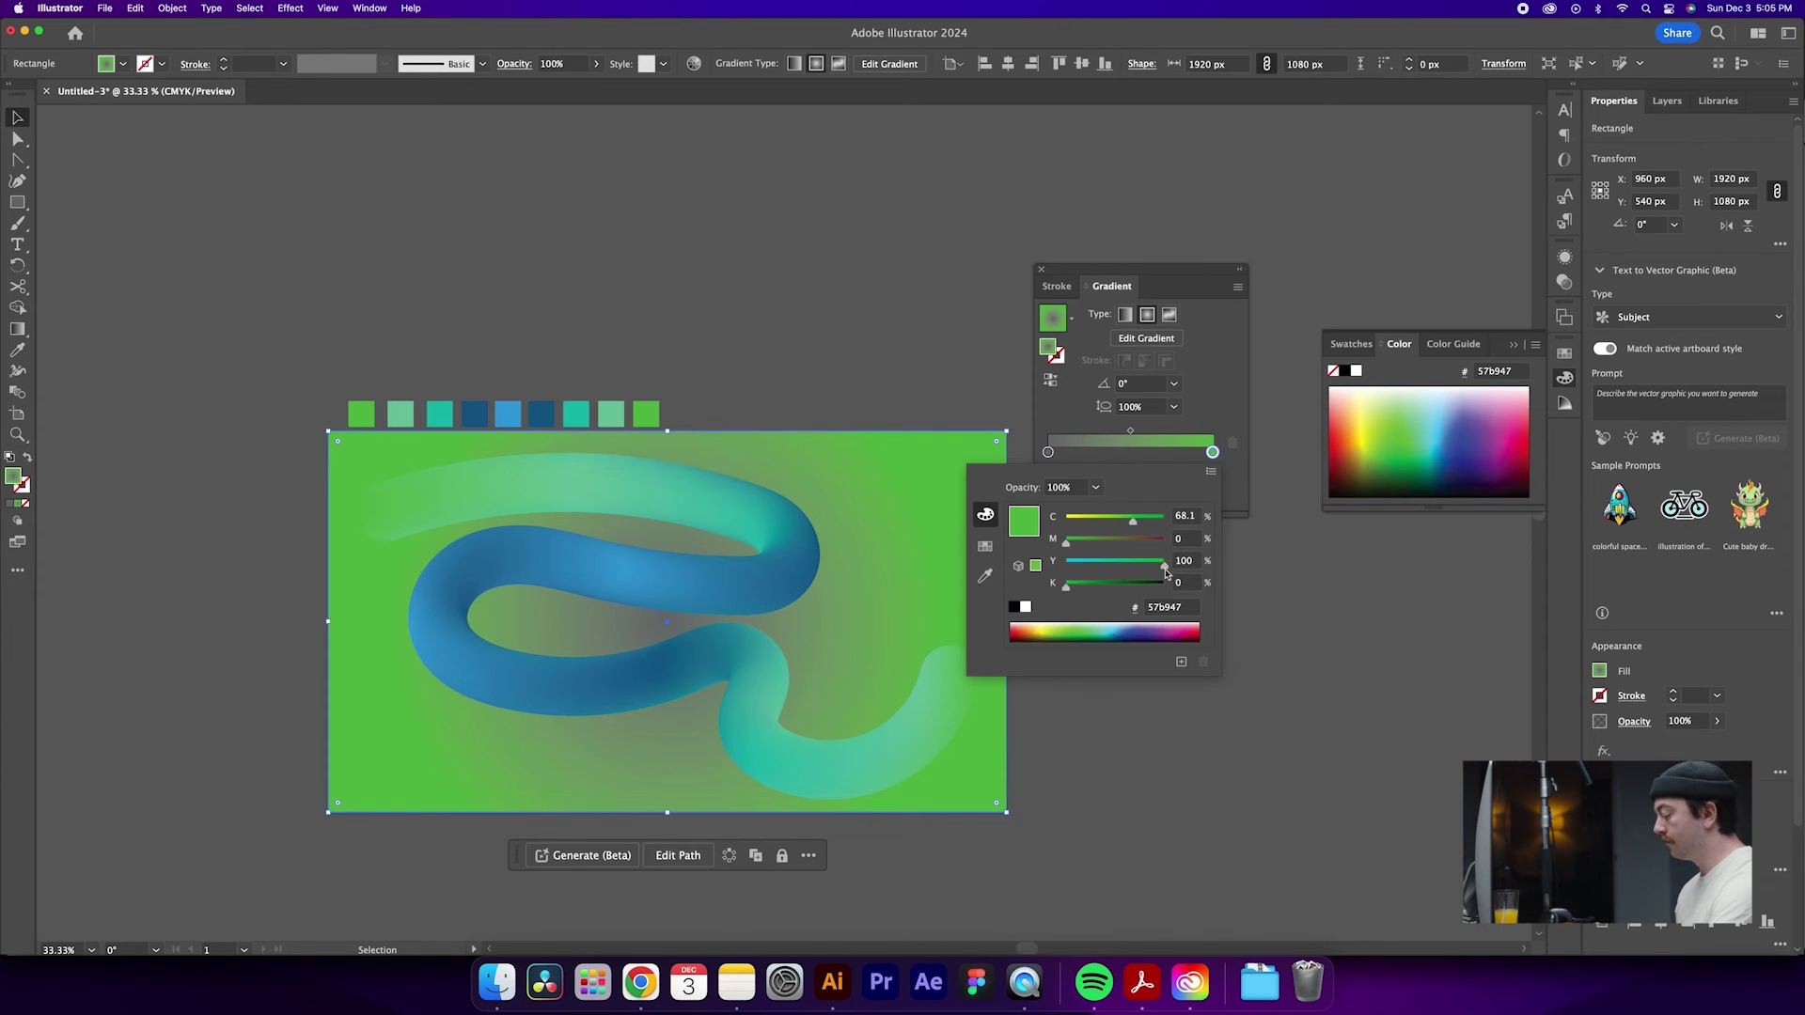
pyautogui.click(1190, 610)
pyautogui.write('6d6e71')
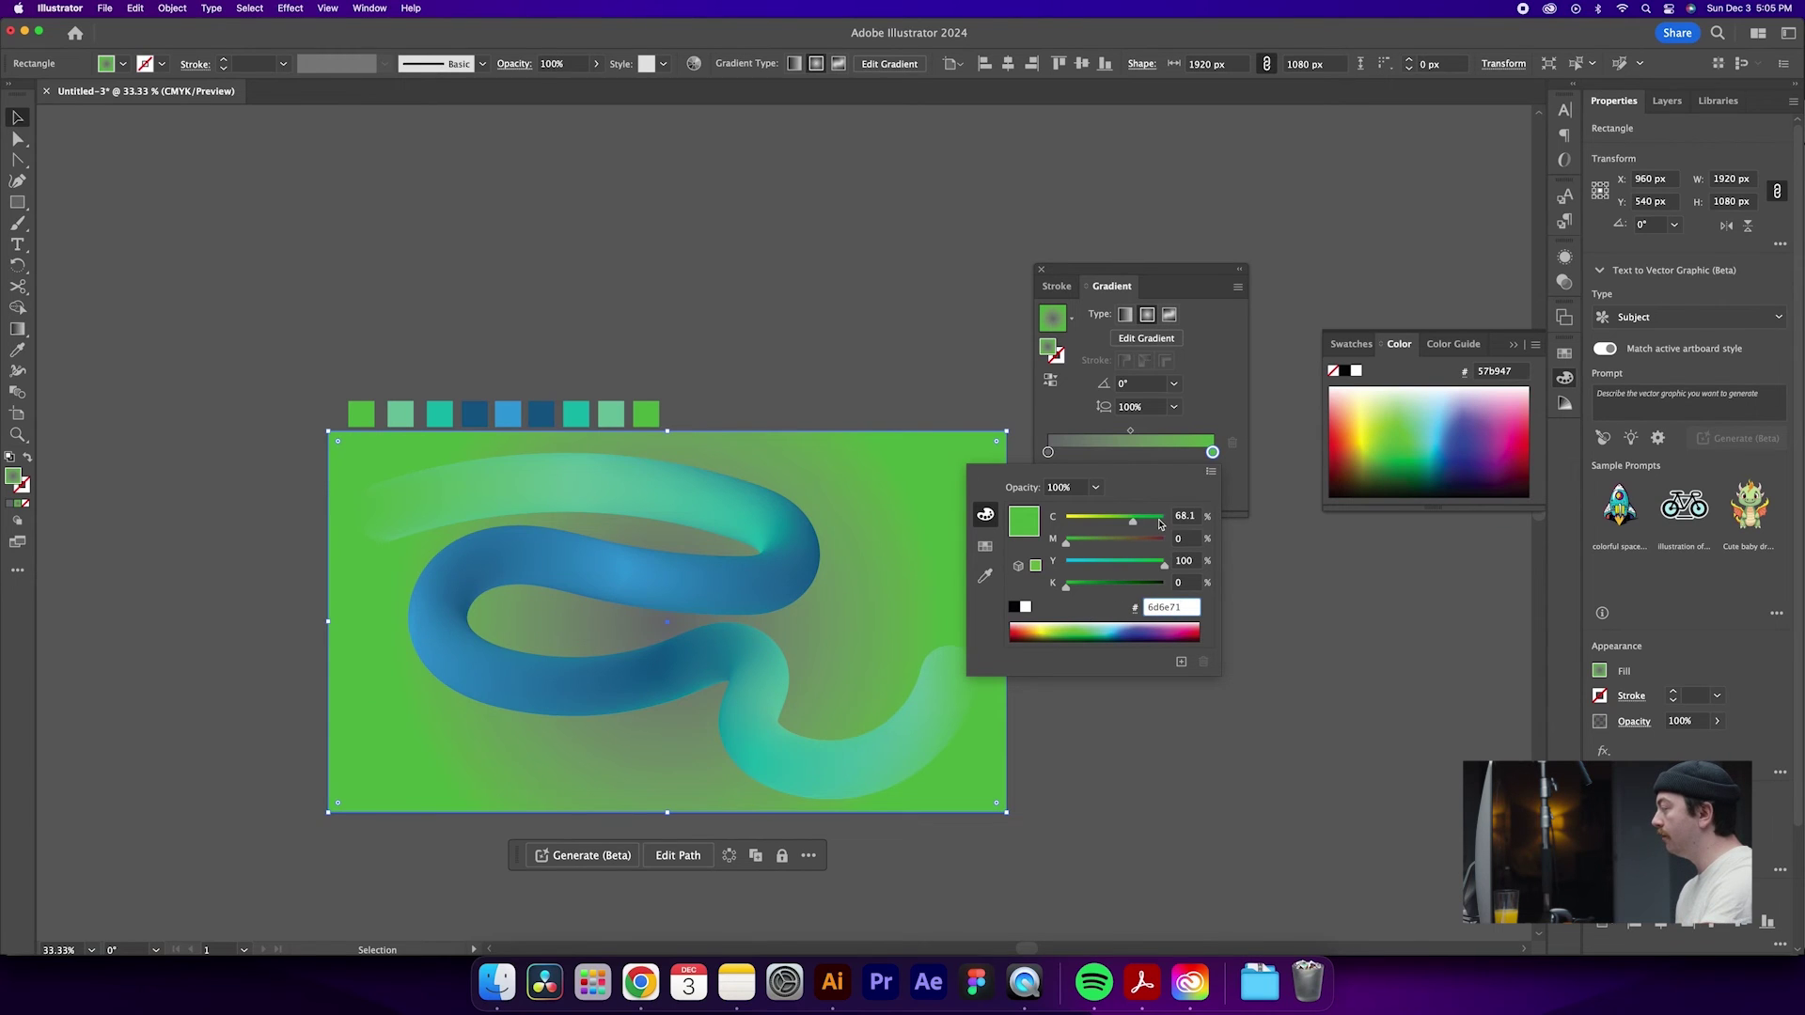
pyautogui.press('Return')
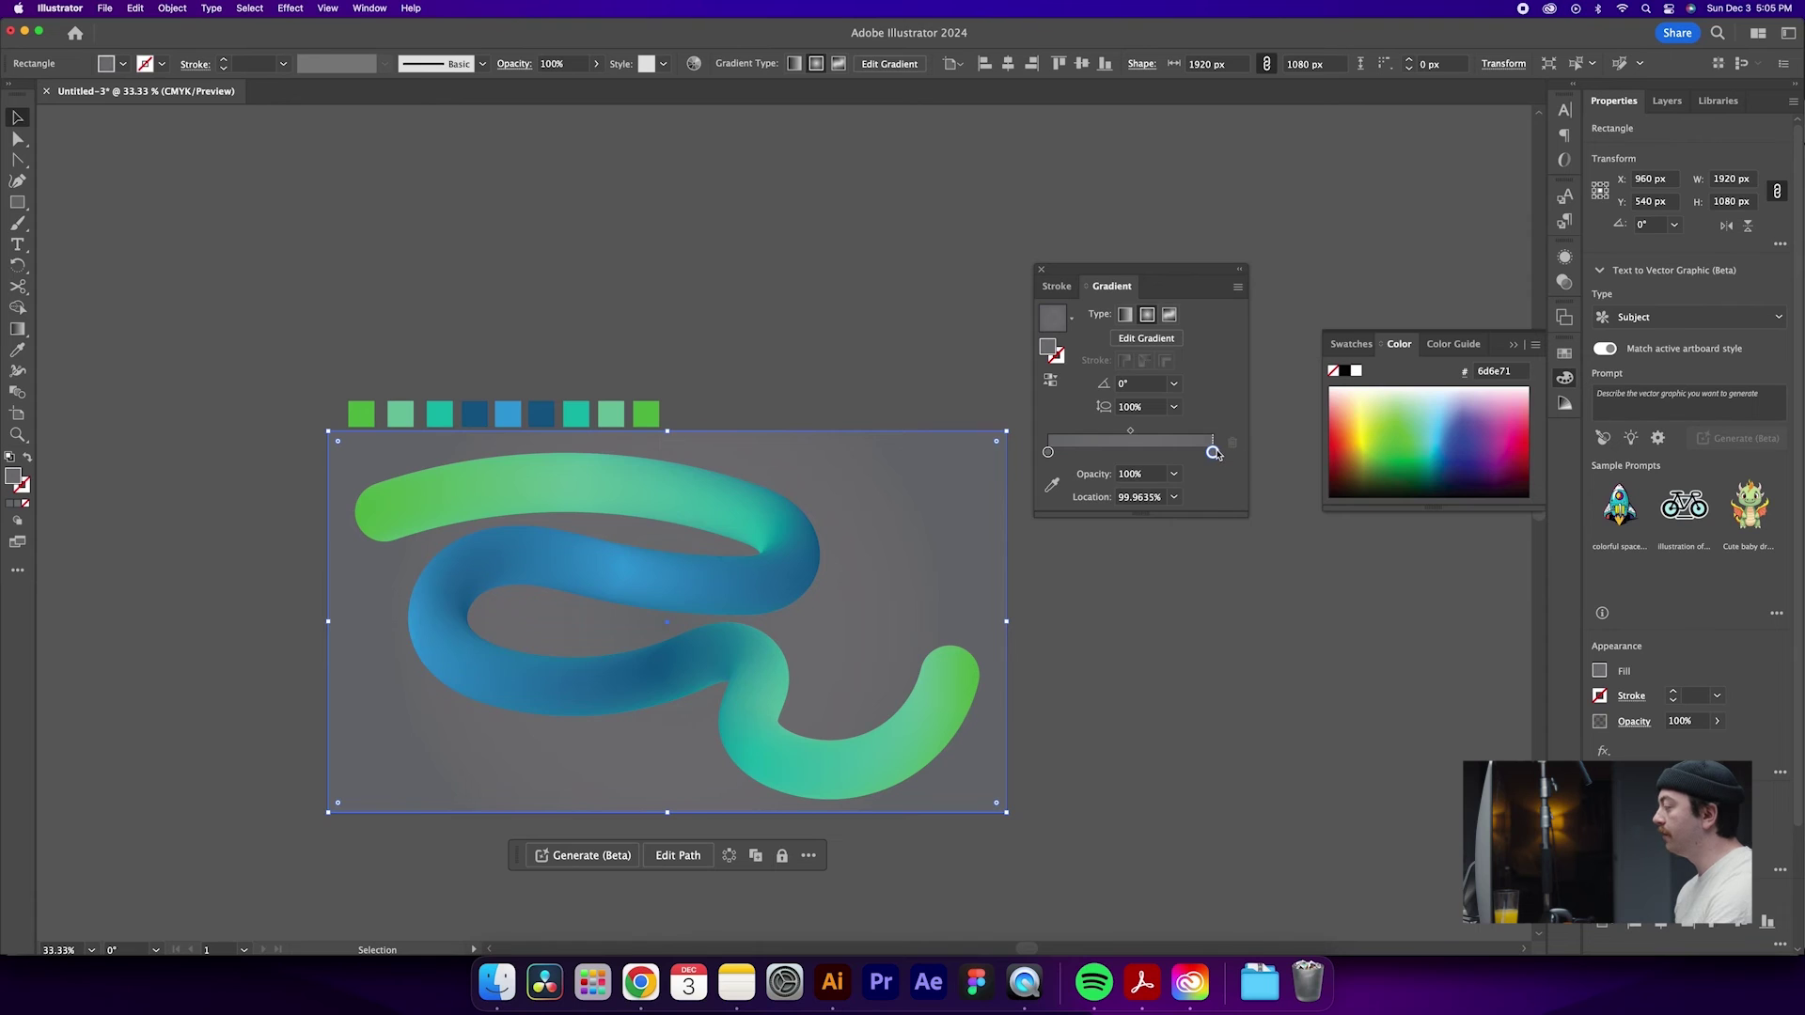
pyautogui.doubleClick(1214, 453)
pyautogui.moveTo(1081, 588); pyautogui.dragTo(1136, 600)
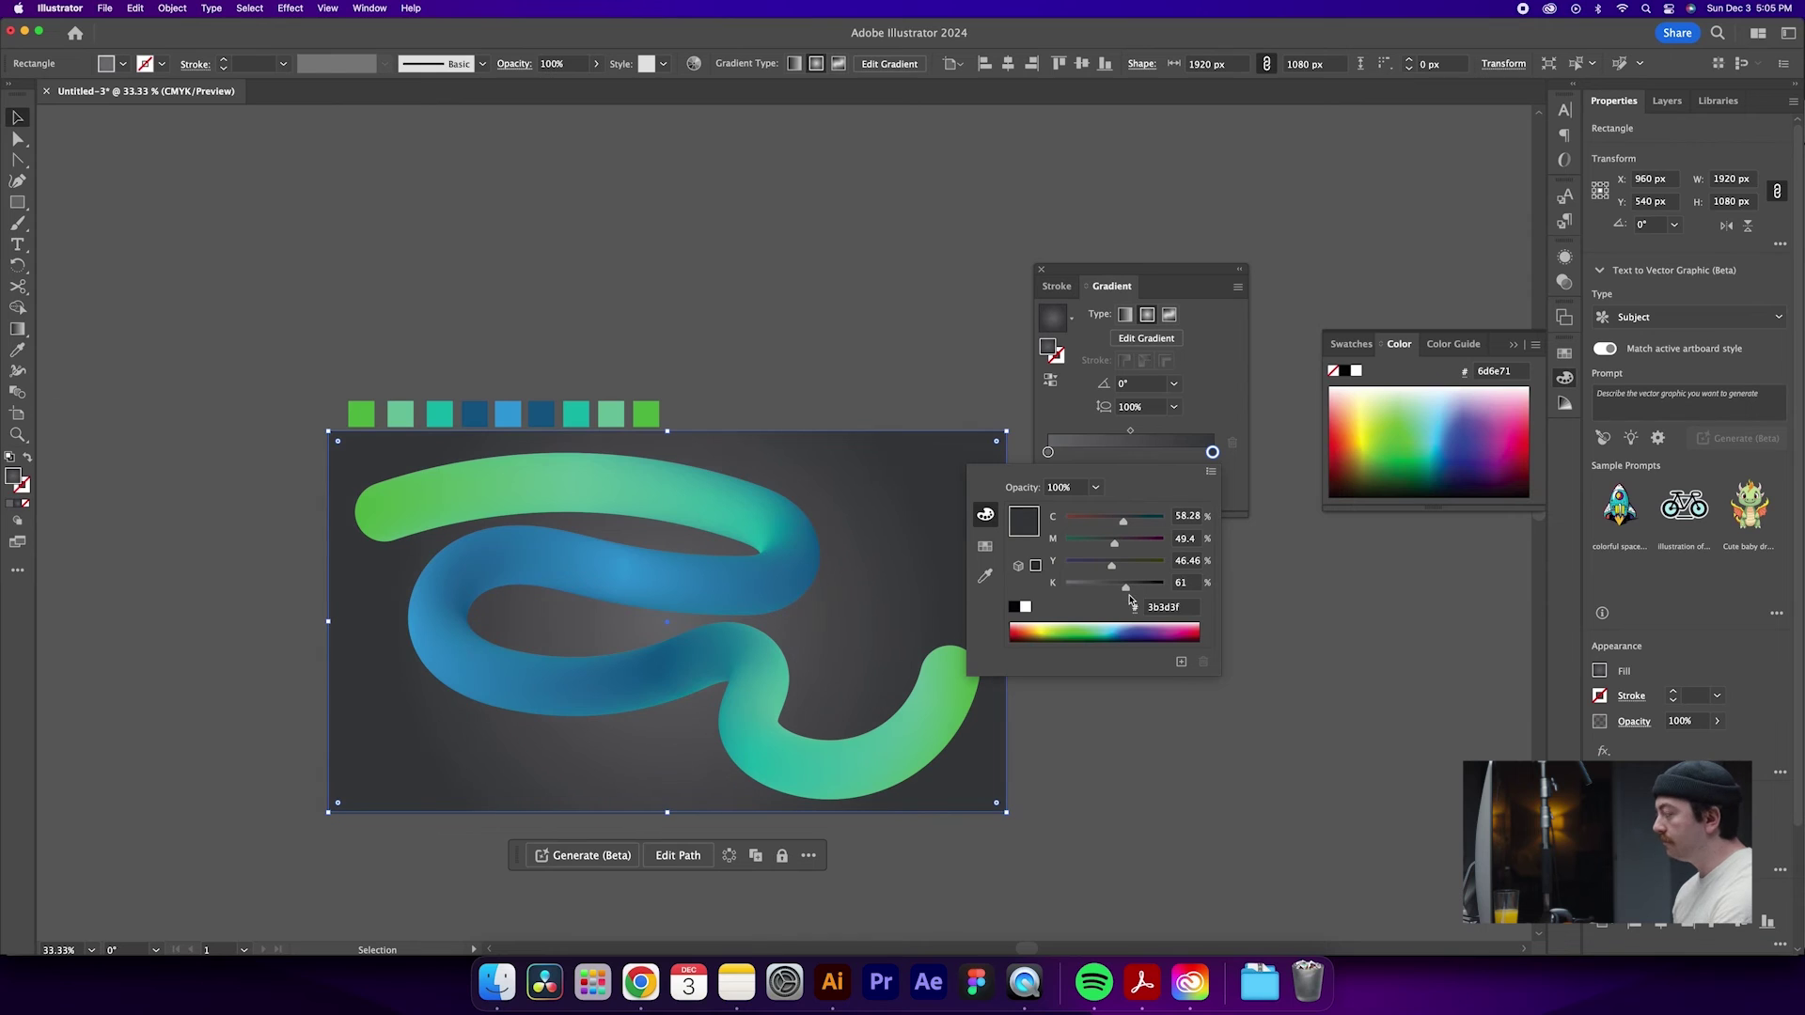
pyautogui.click(1293, 647)
pyautogui.click(1293, 677)
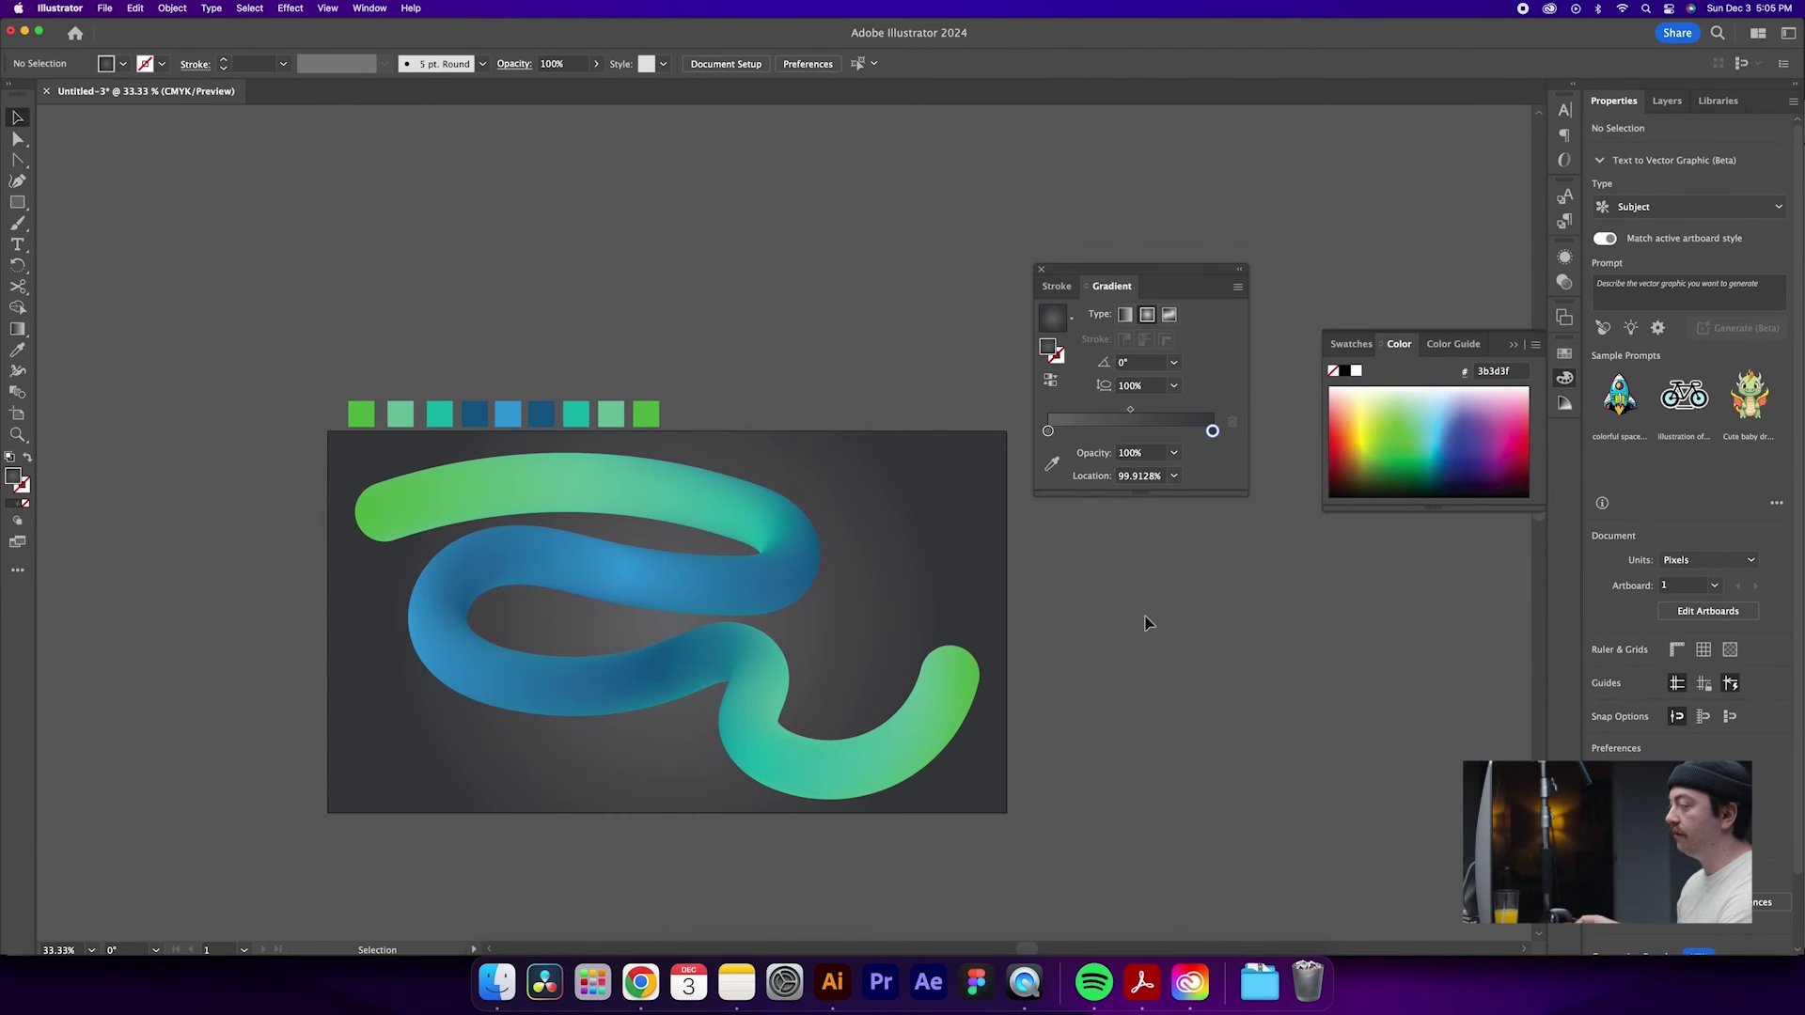
# - Zoom the artboard to 50% and move the gradient settings panel off the artwork
pyautogui.press('super+equal')
pyautogui.scroll(-3, 1125, 594)
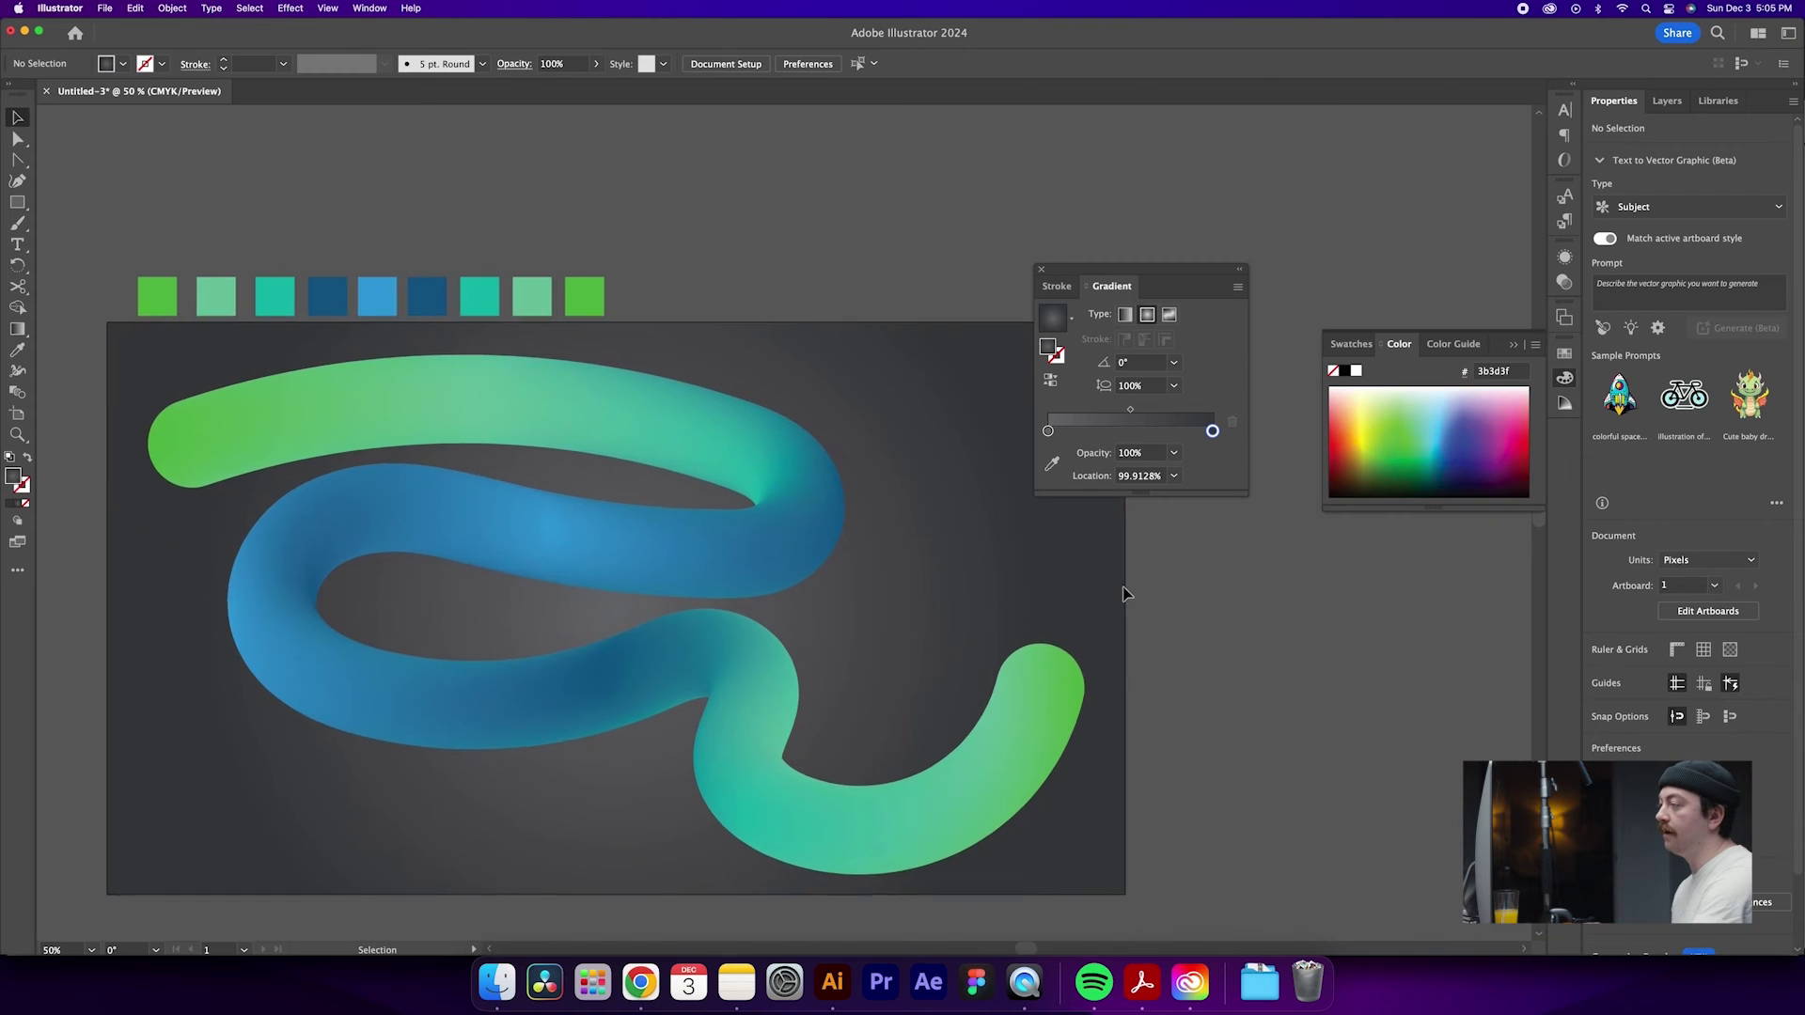
pyautogui.scroll(2, 1125, 594)
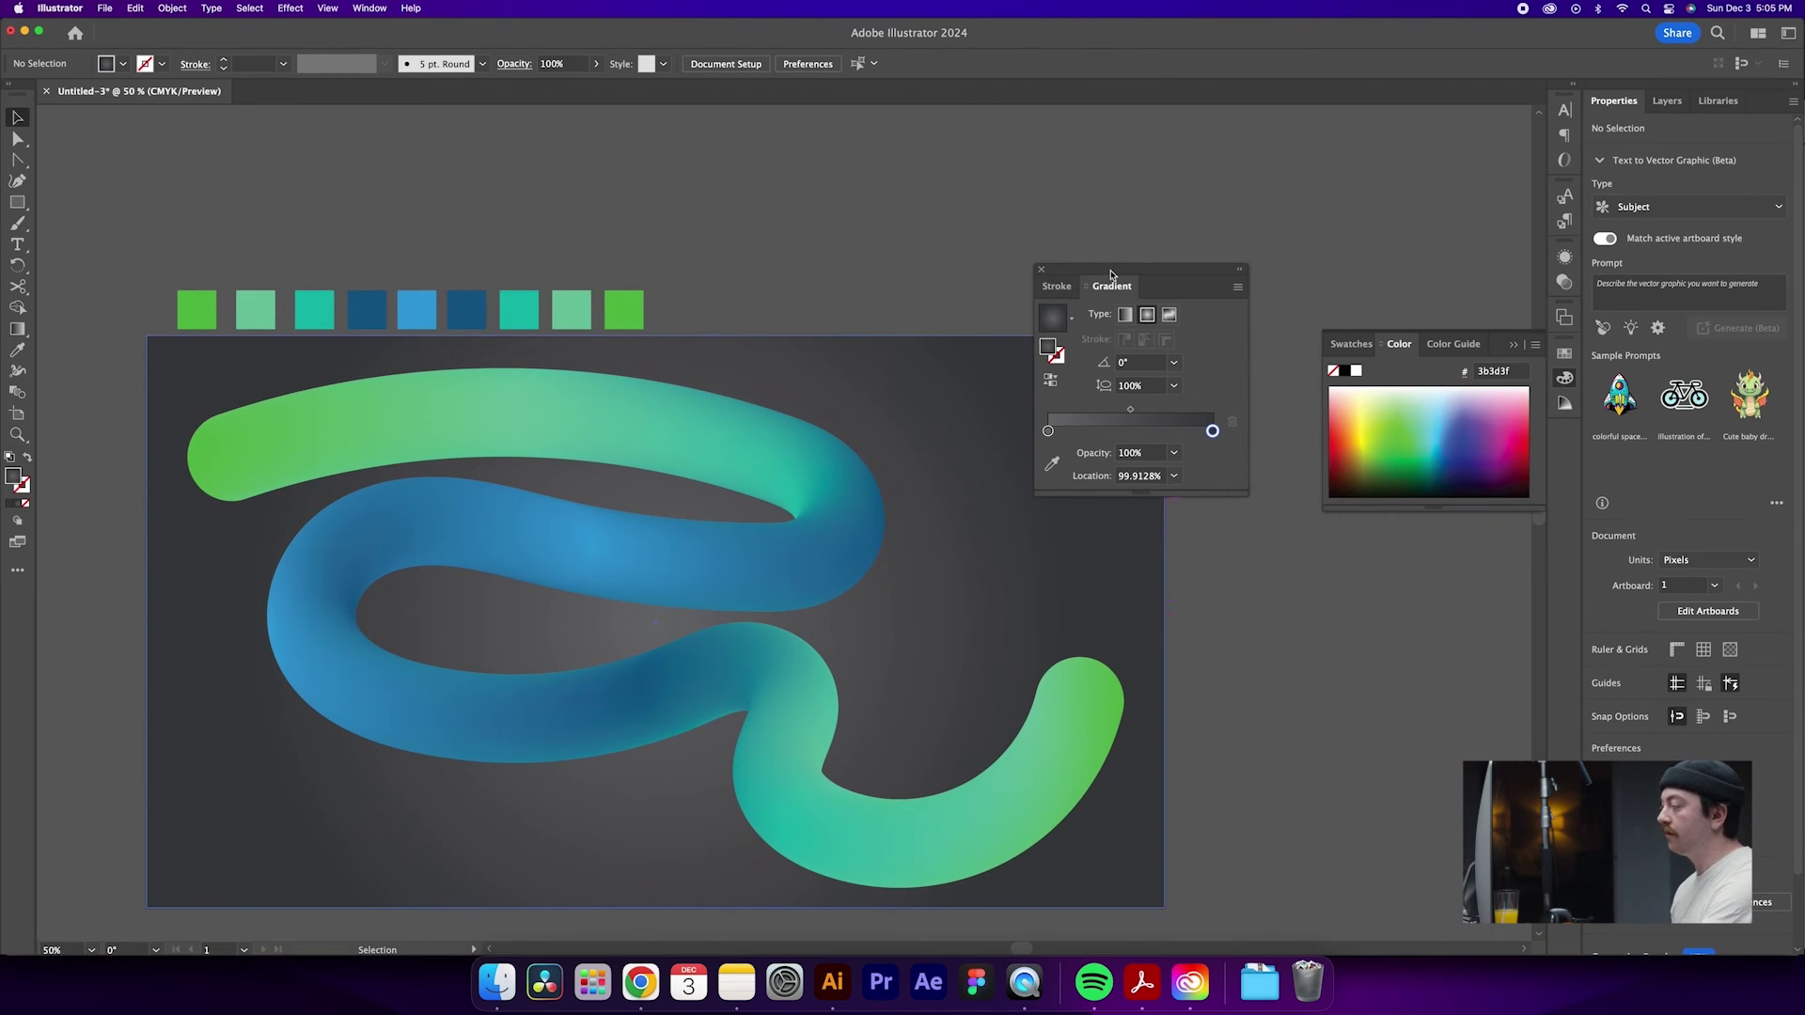
pyautogui.moveTo(1118, 284); pyautogui.dragTo(1340, 157)
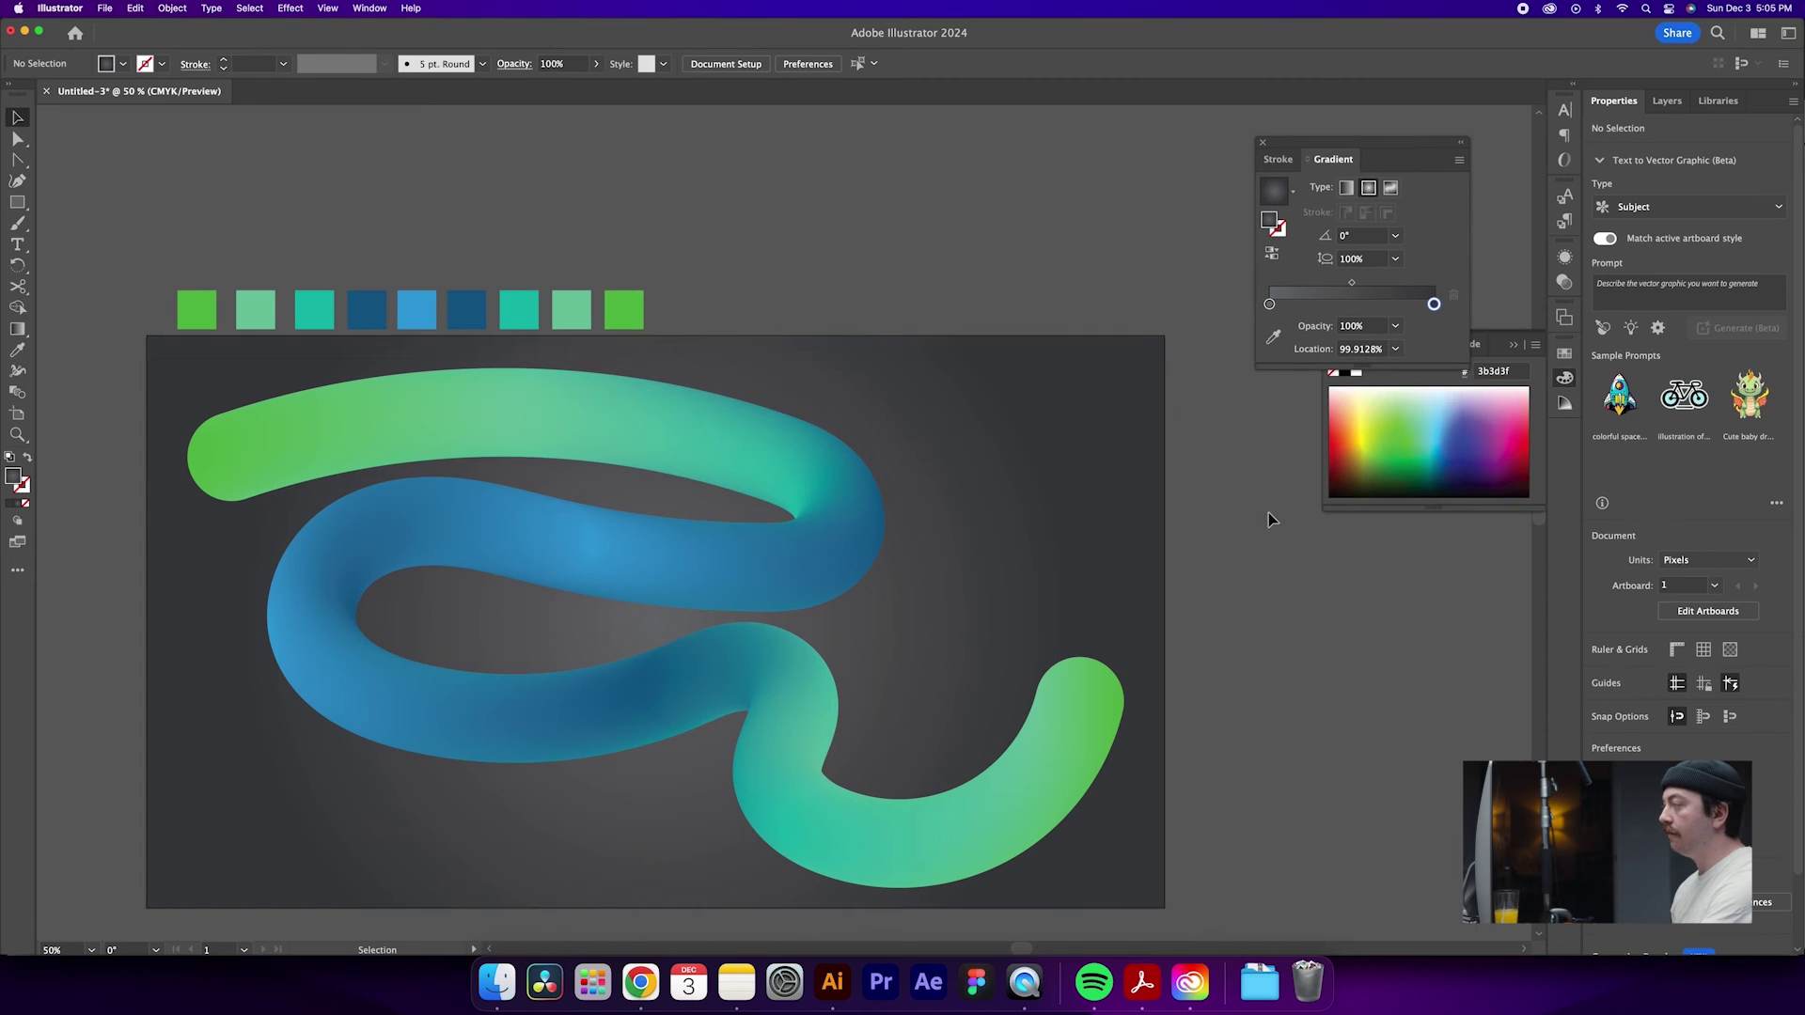
pyautogui.scroll(-2, 1278, 507)
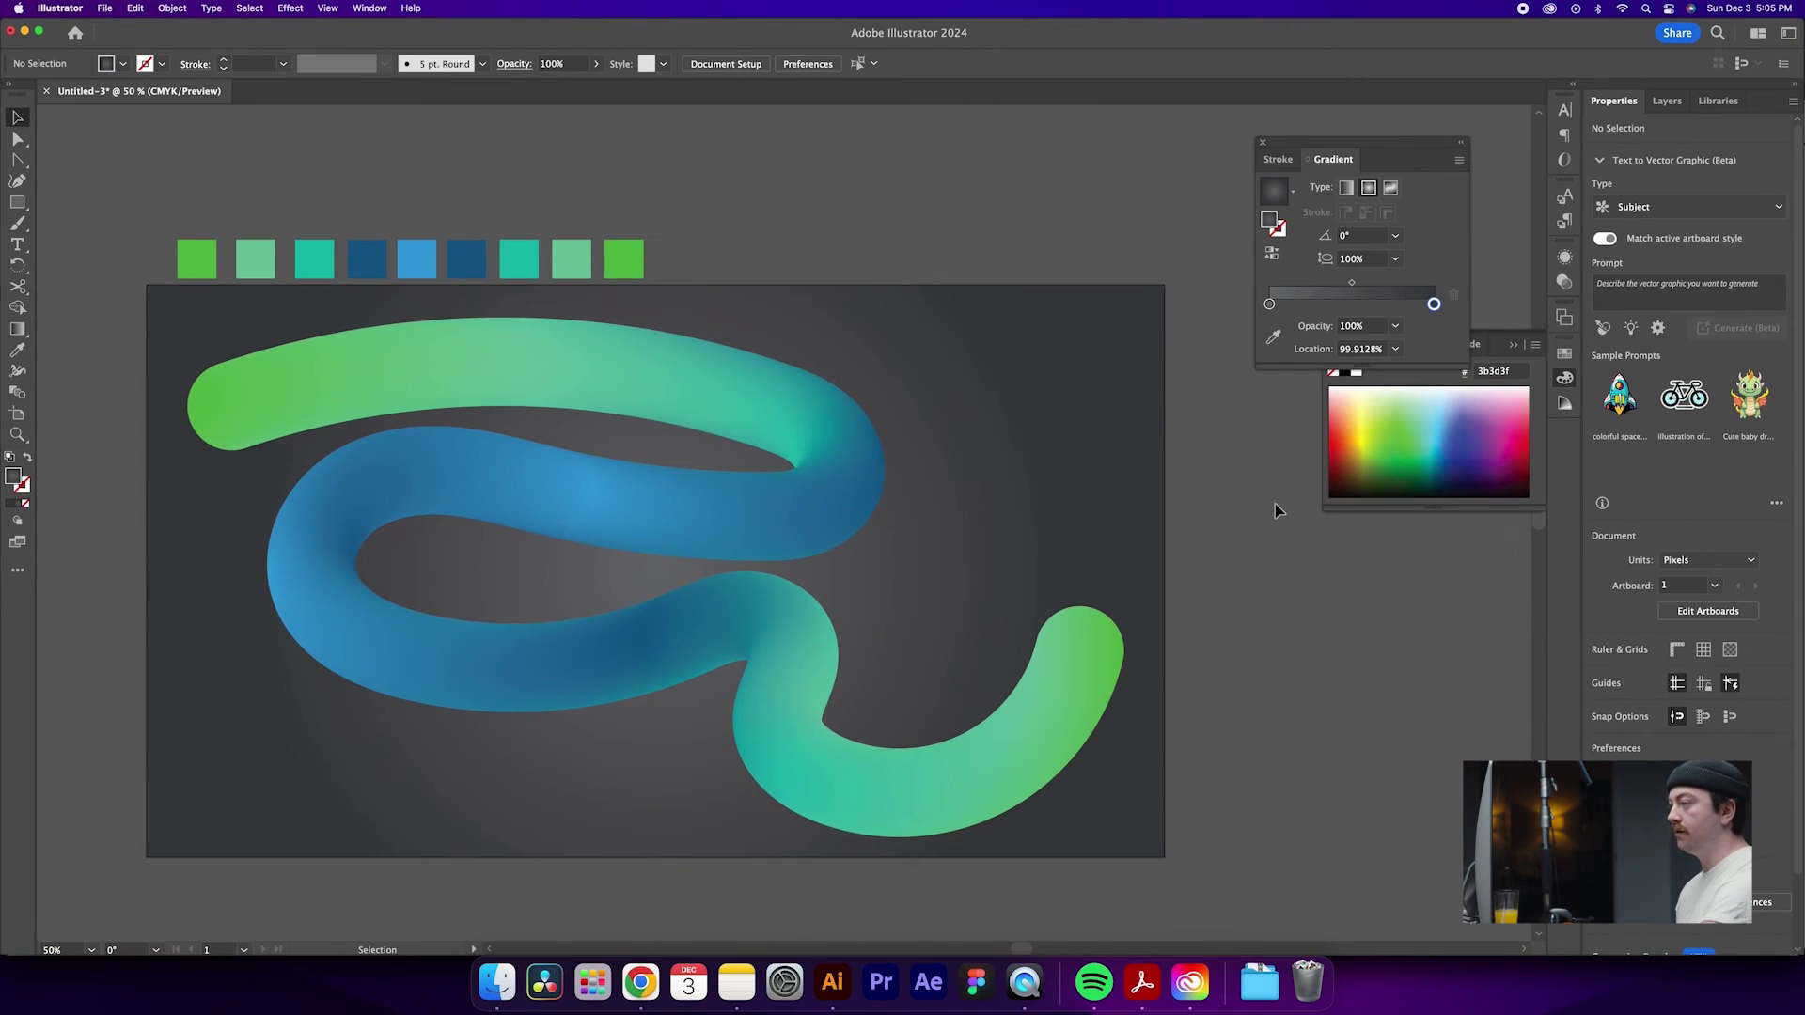
# - Paste a copy of the background rectangle in front and fill it with flat grey #808080
pyautogui.press('m')
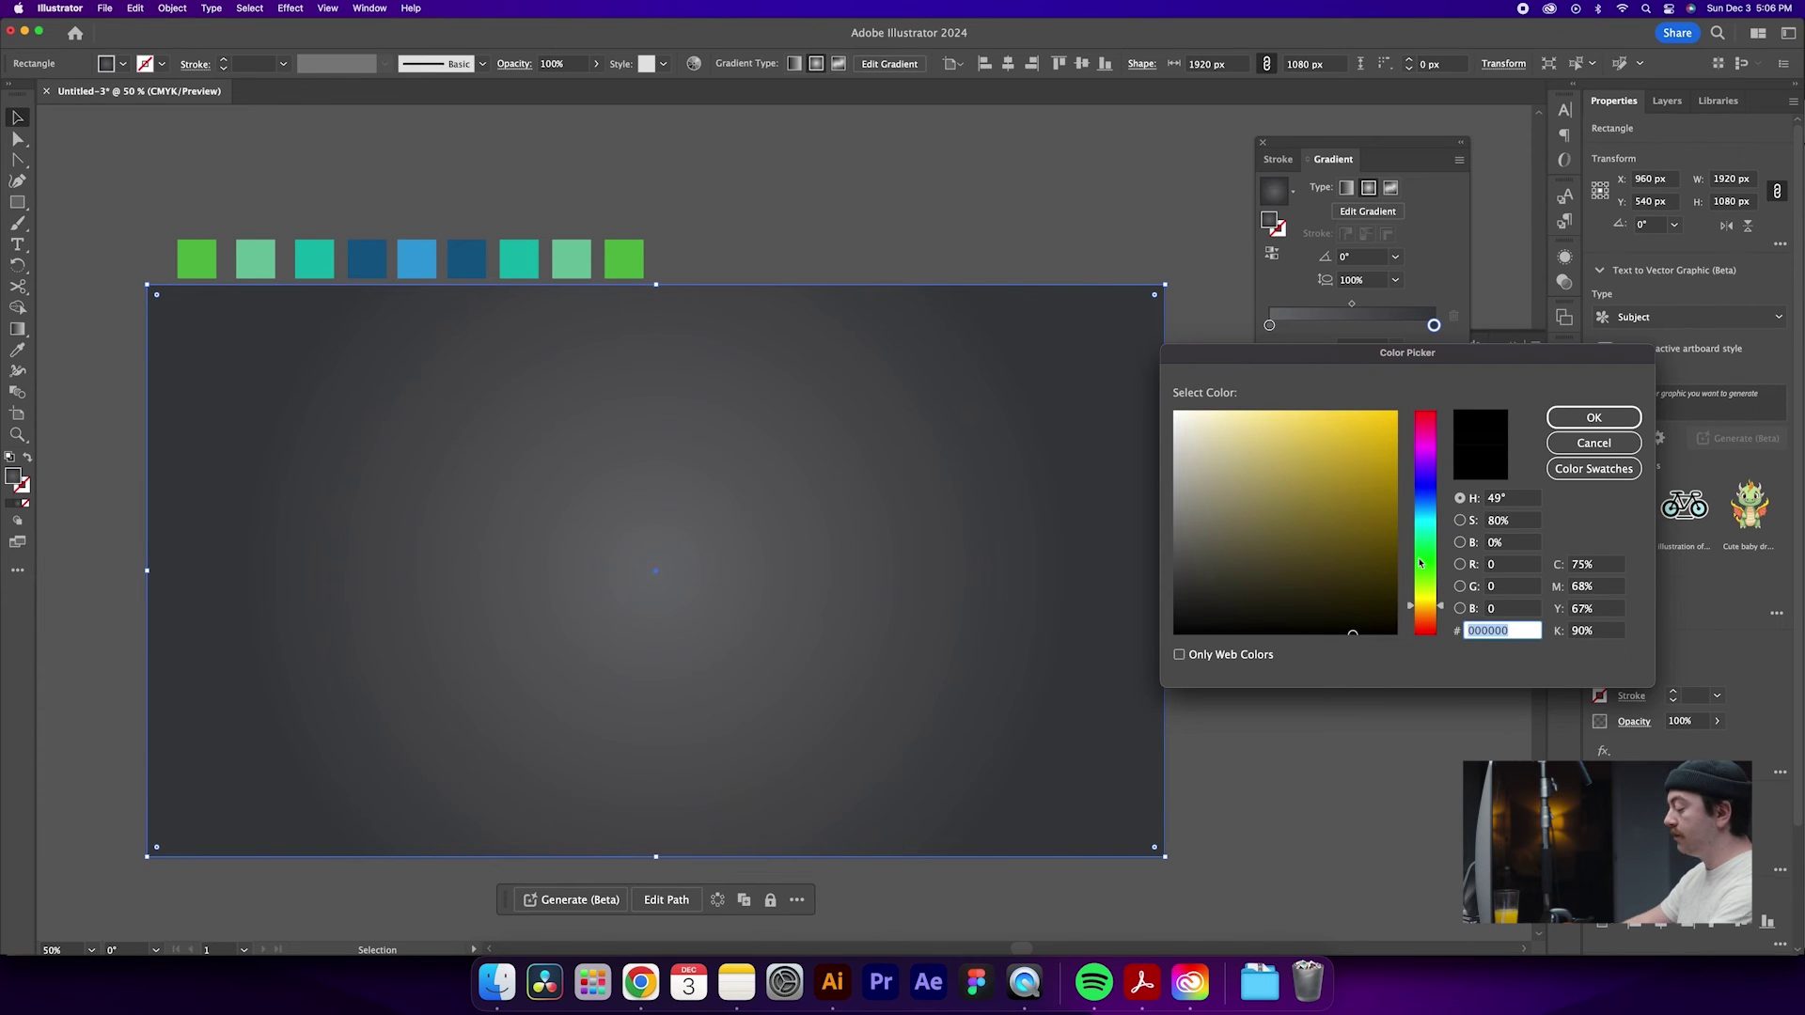
pyautogui.write('808')
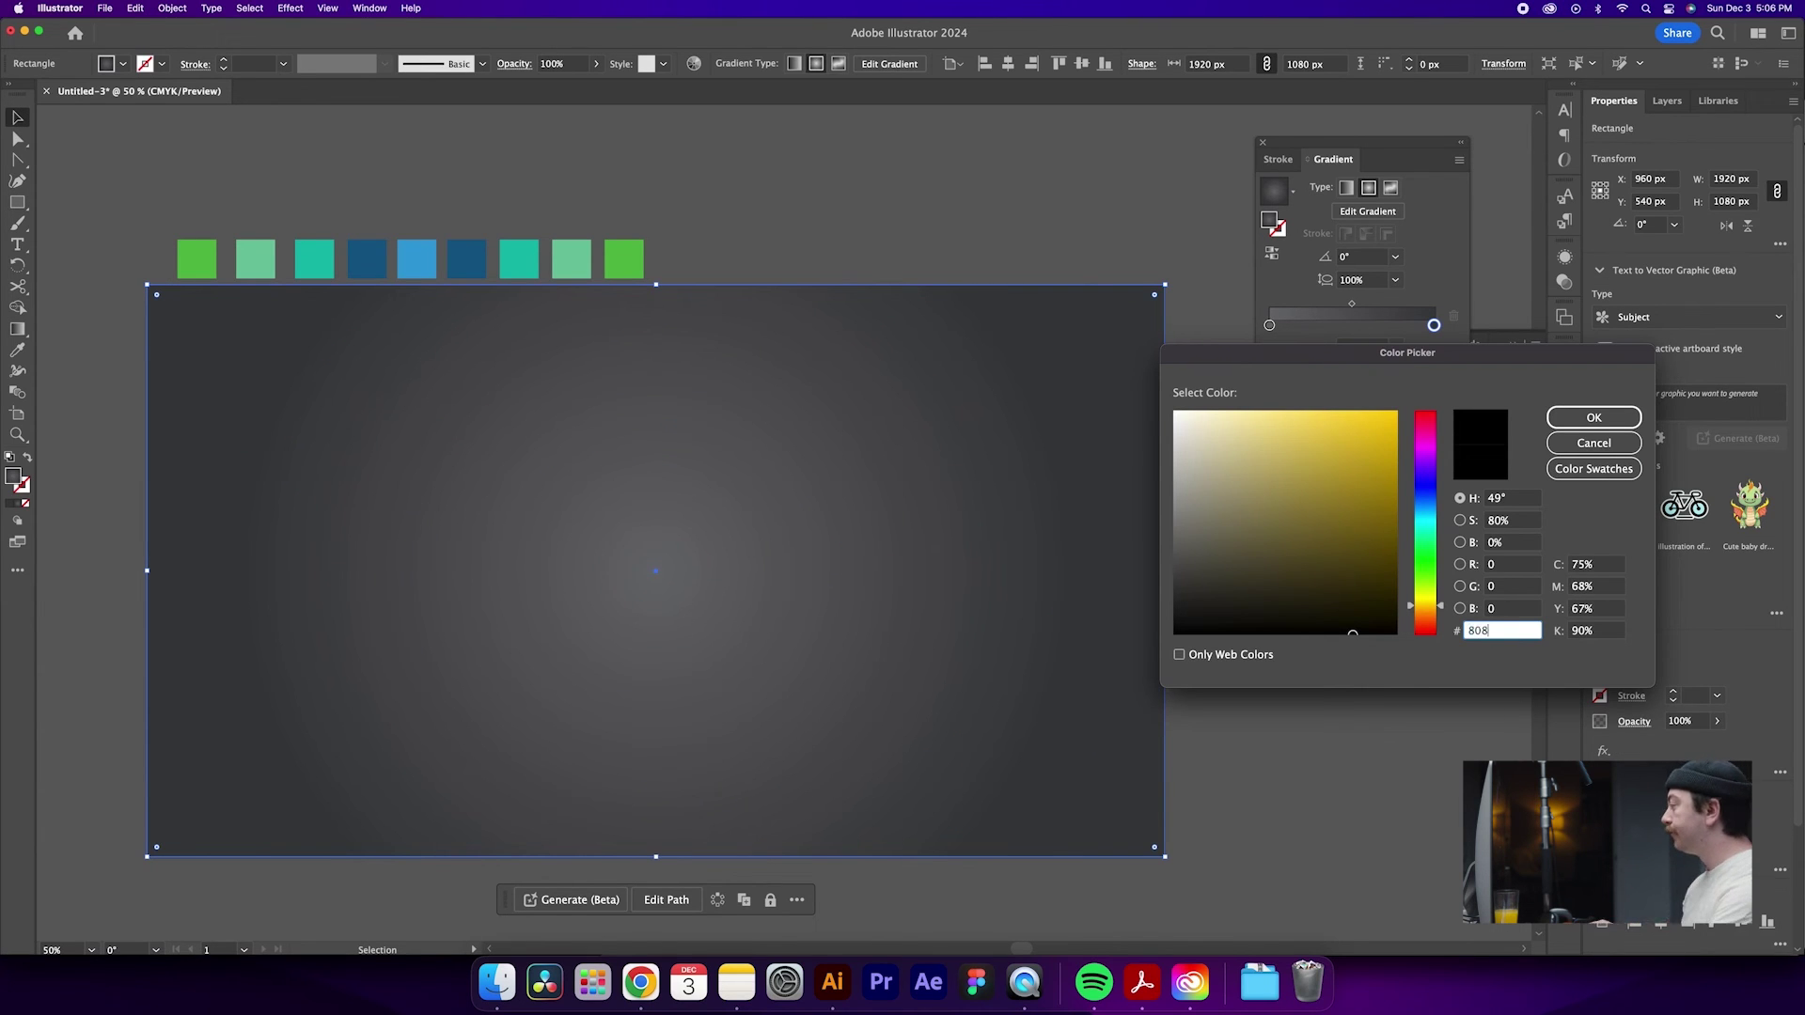
pyautogui.write('080')
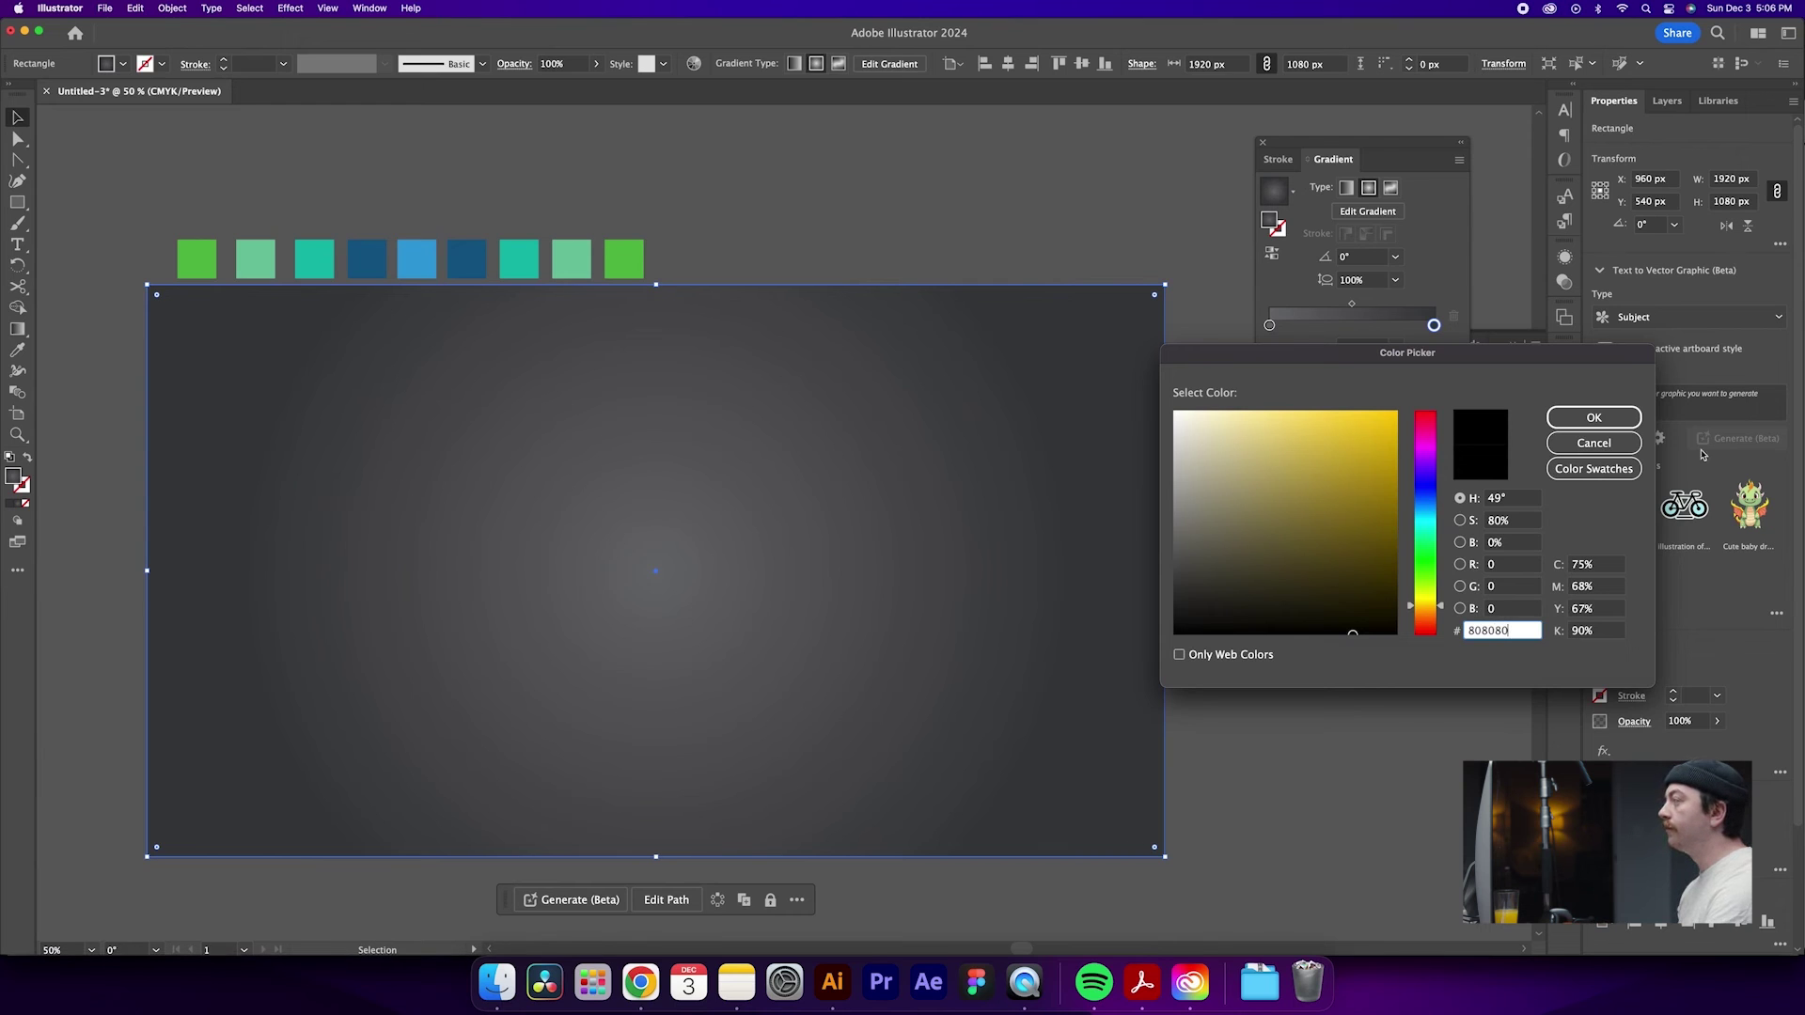
pyautogui.click(1639, 420)
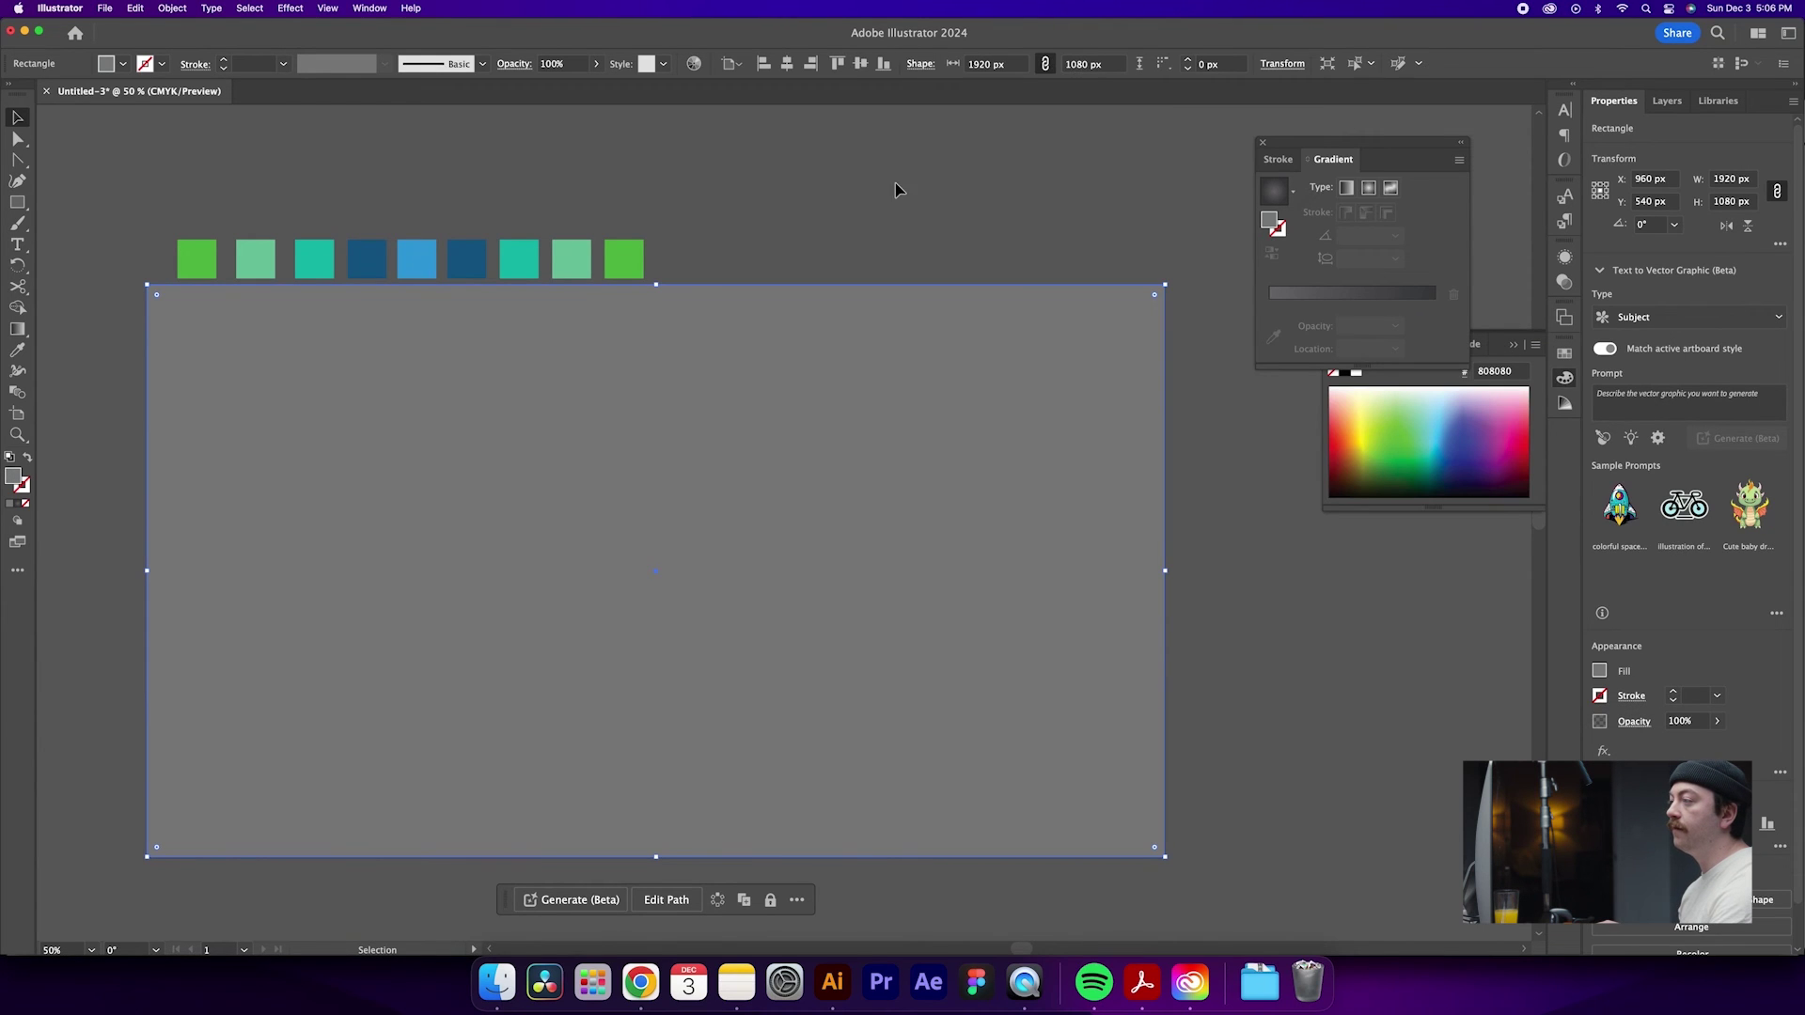
# - Apply Artistic > Film Grain (Grain 12, Highlight Area 0, Intensity 3) to the grey rectangle
pyautogui.click(290, 8)
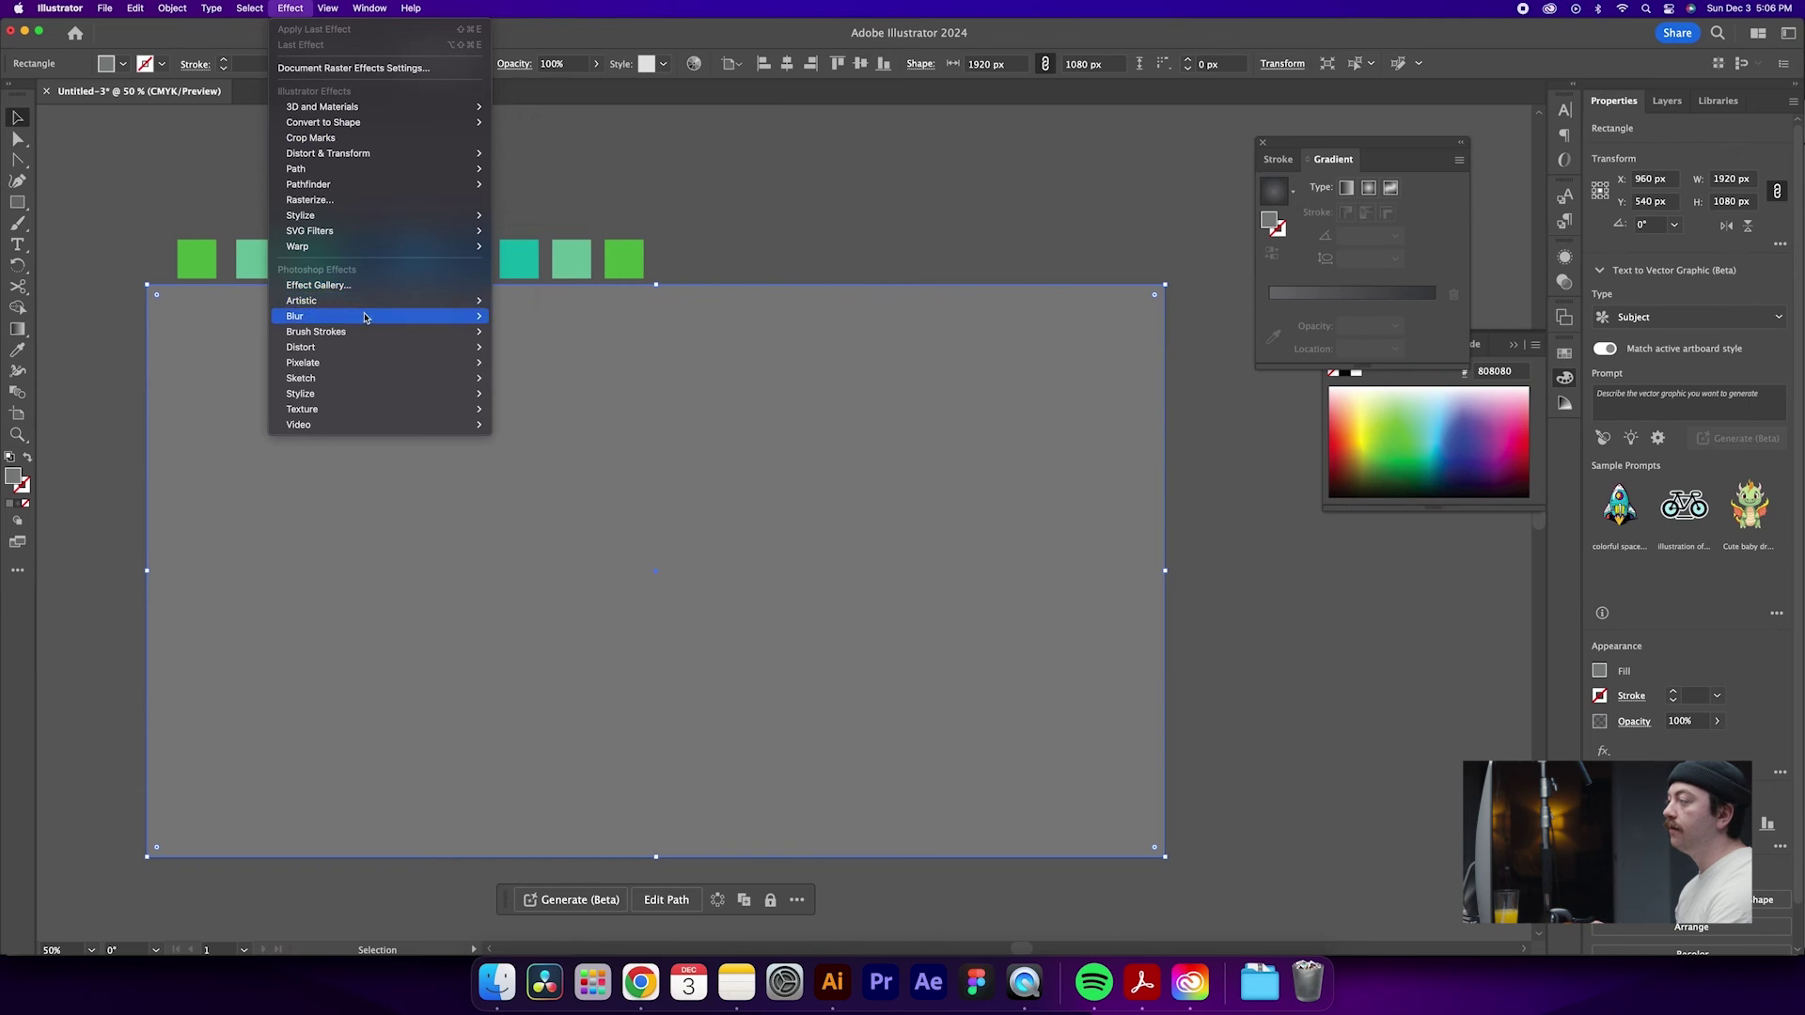
pyautogui.moveTo(407, 302)
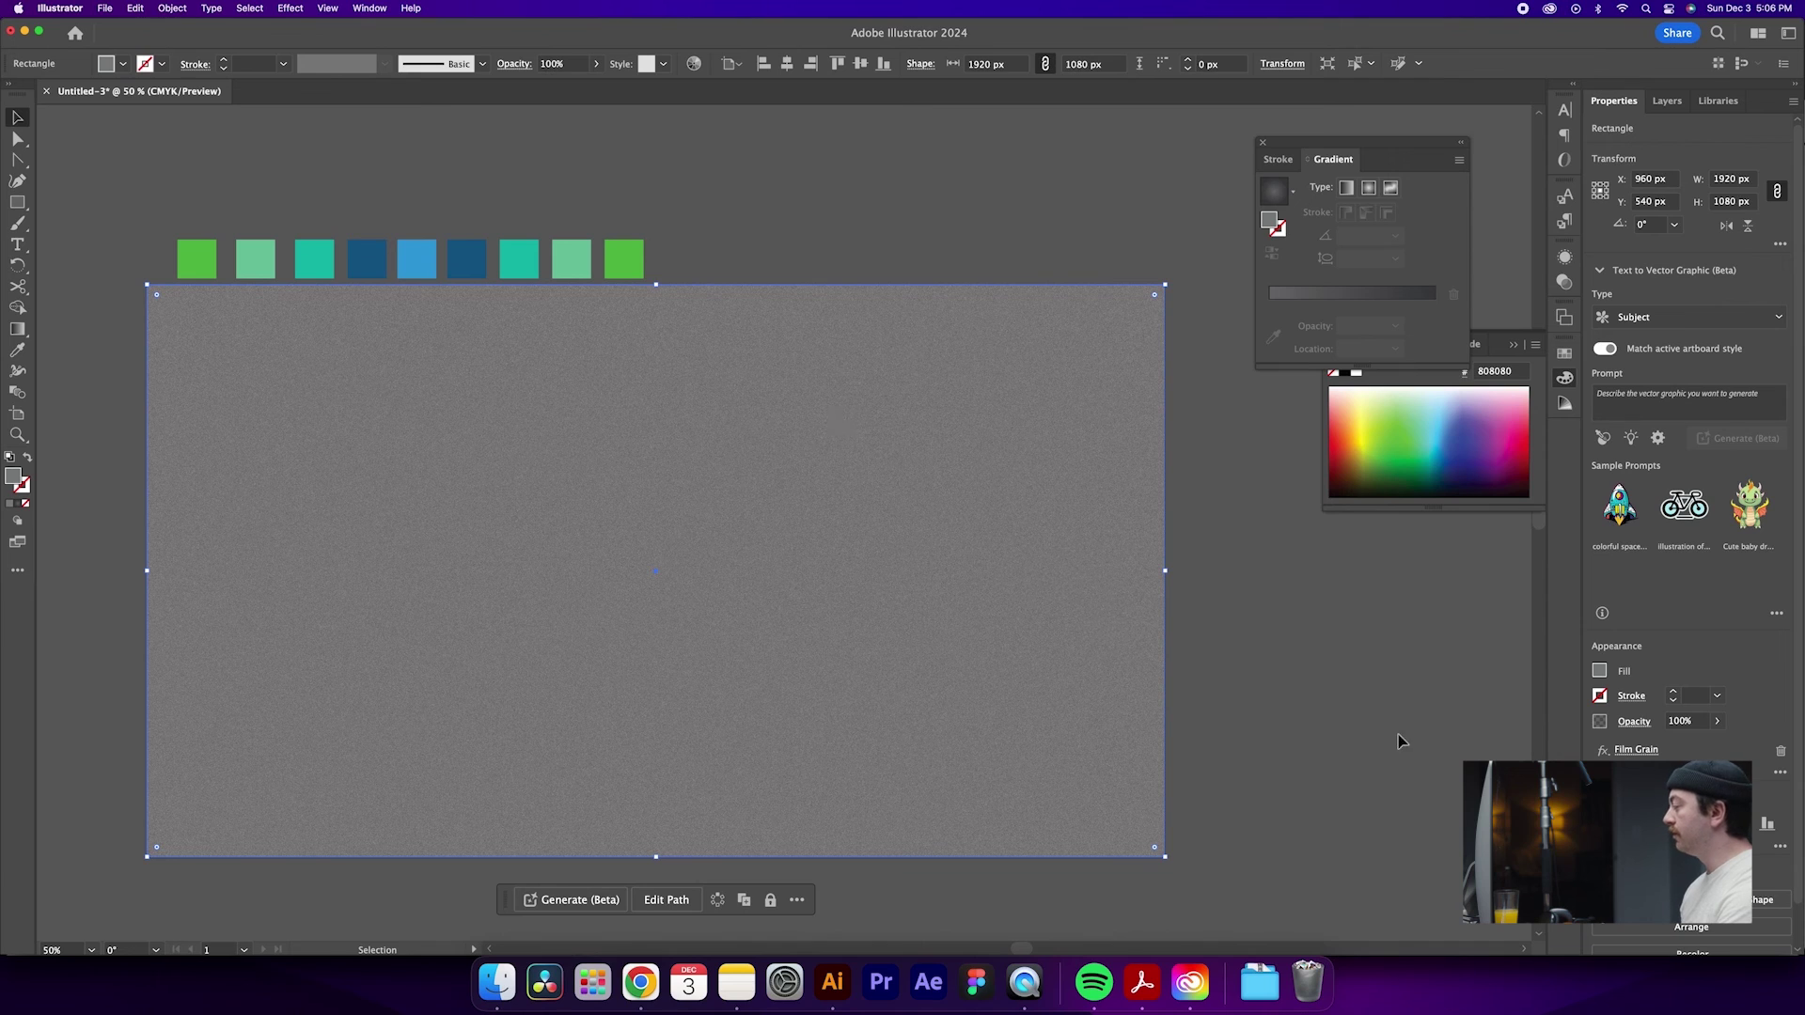
pyautogui.click(1630, 725)
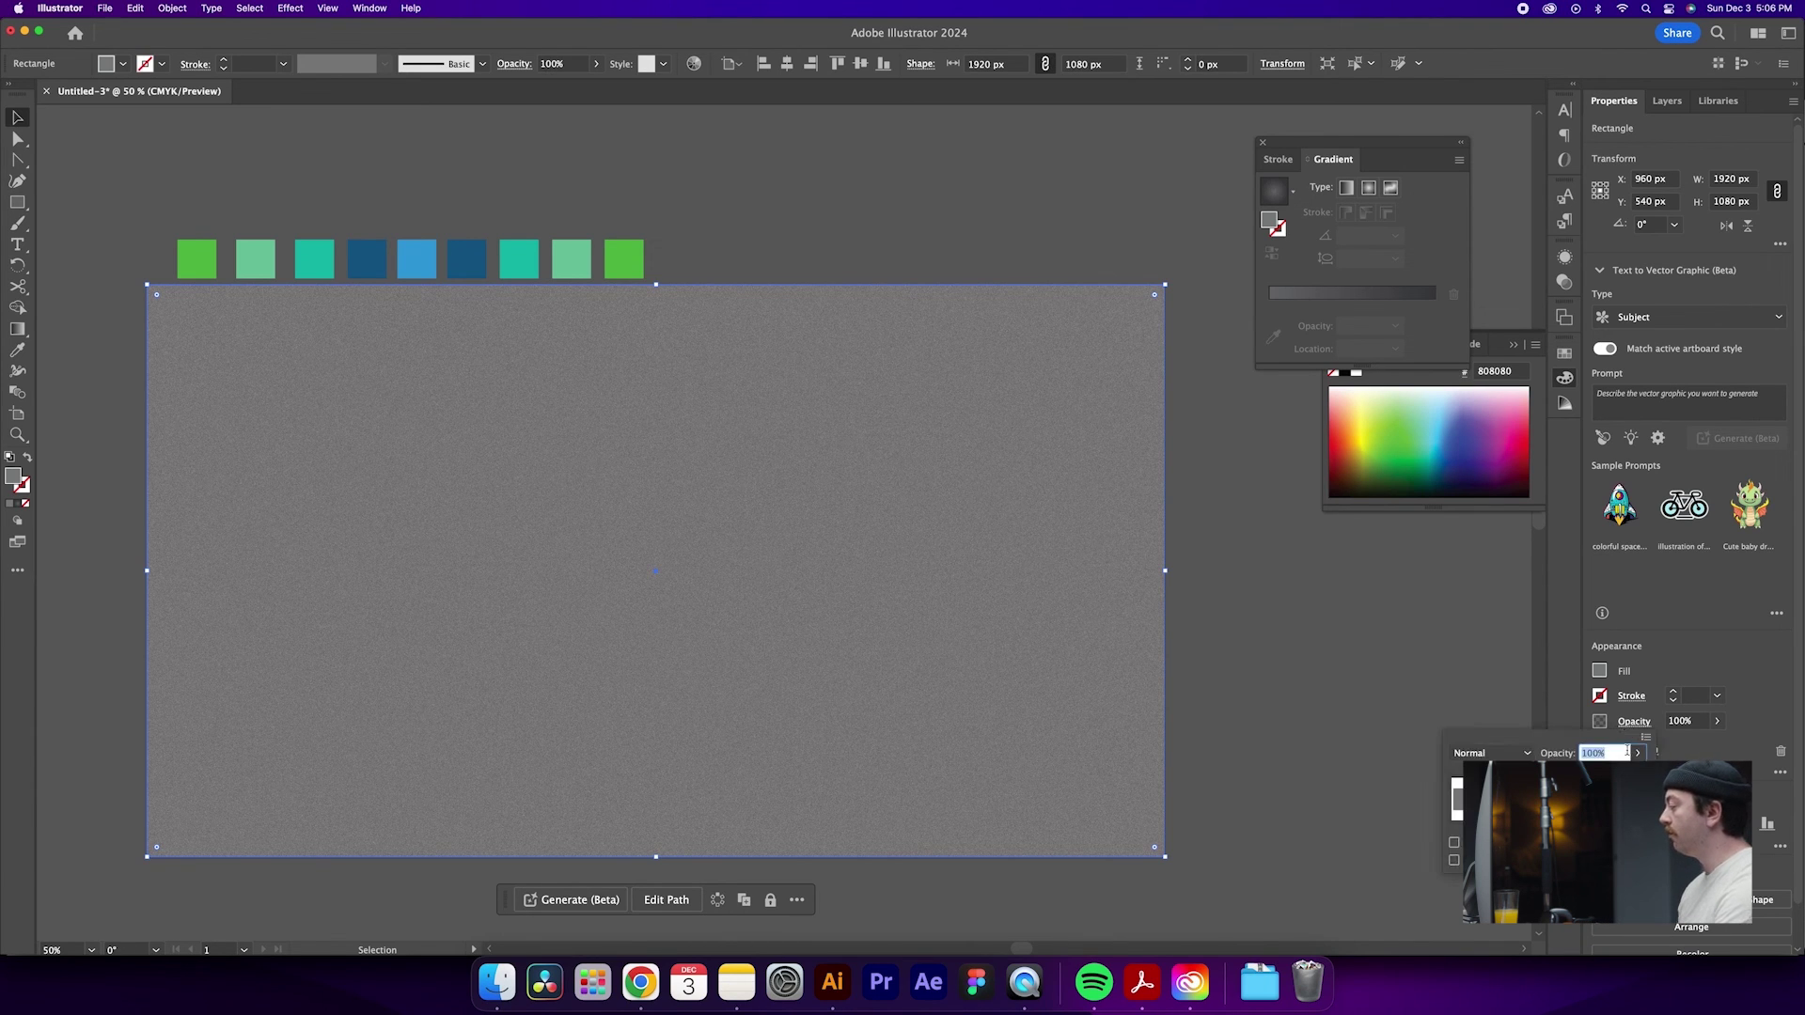
# - Change the grain rectangle's blend mode from Normal to Overlay
pyautogui.click(1492, 753)
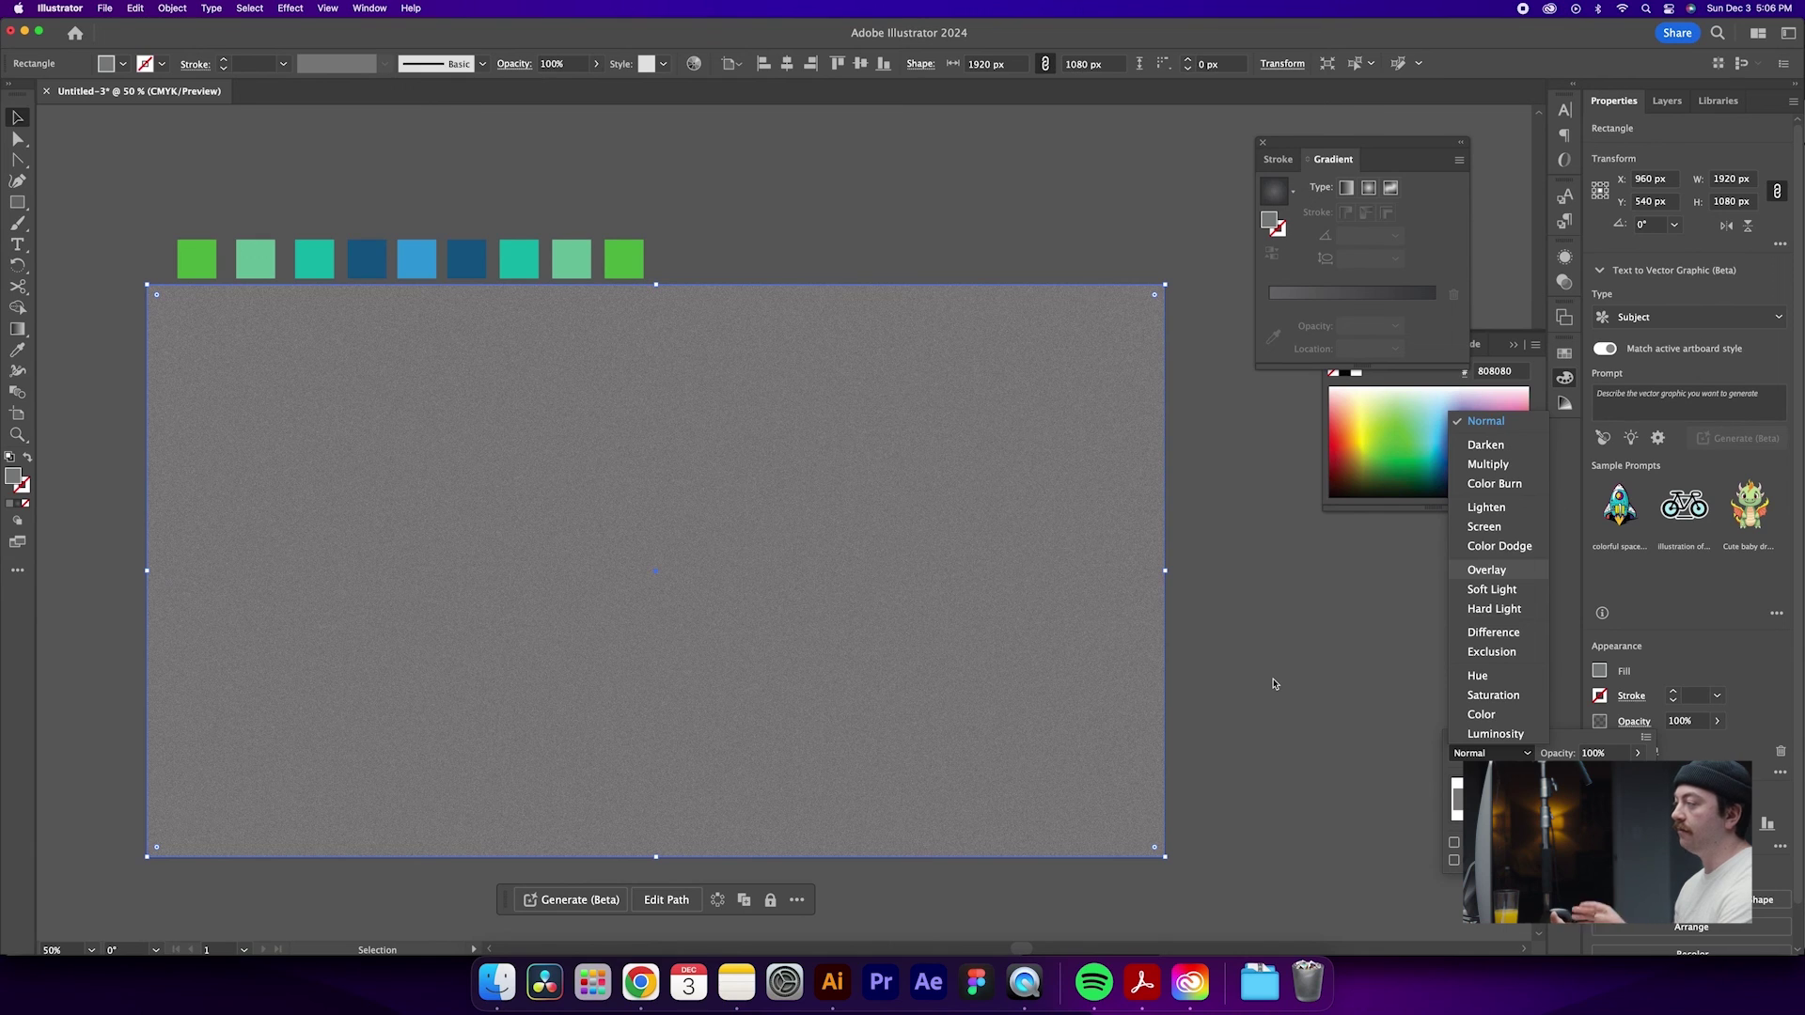
pyautogui.press('o')
pyautogui.press('Return')
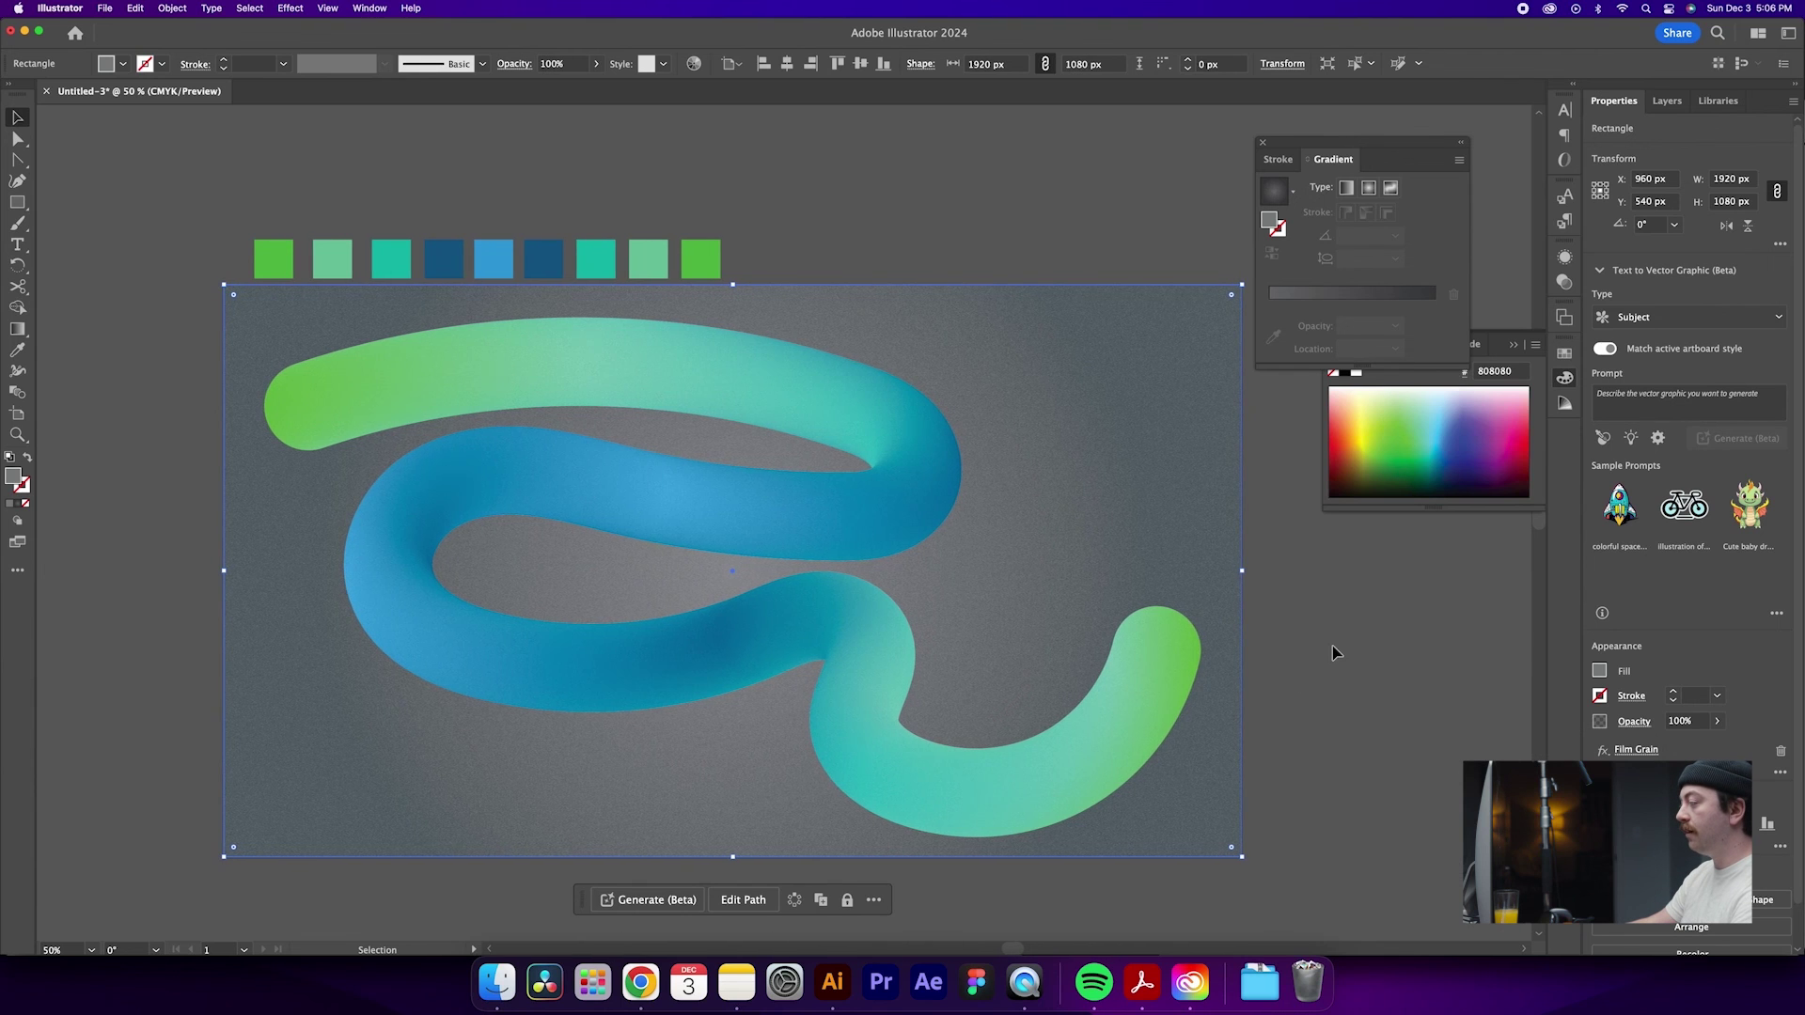
pyautogui.press('super+1')
pyautogui.press('super+minus')
pyautogui.press('super+minus')
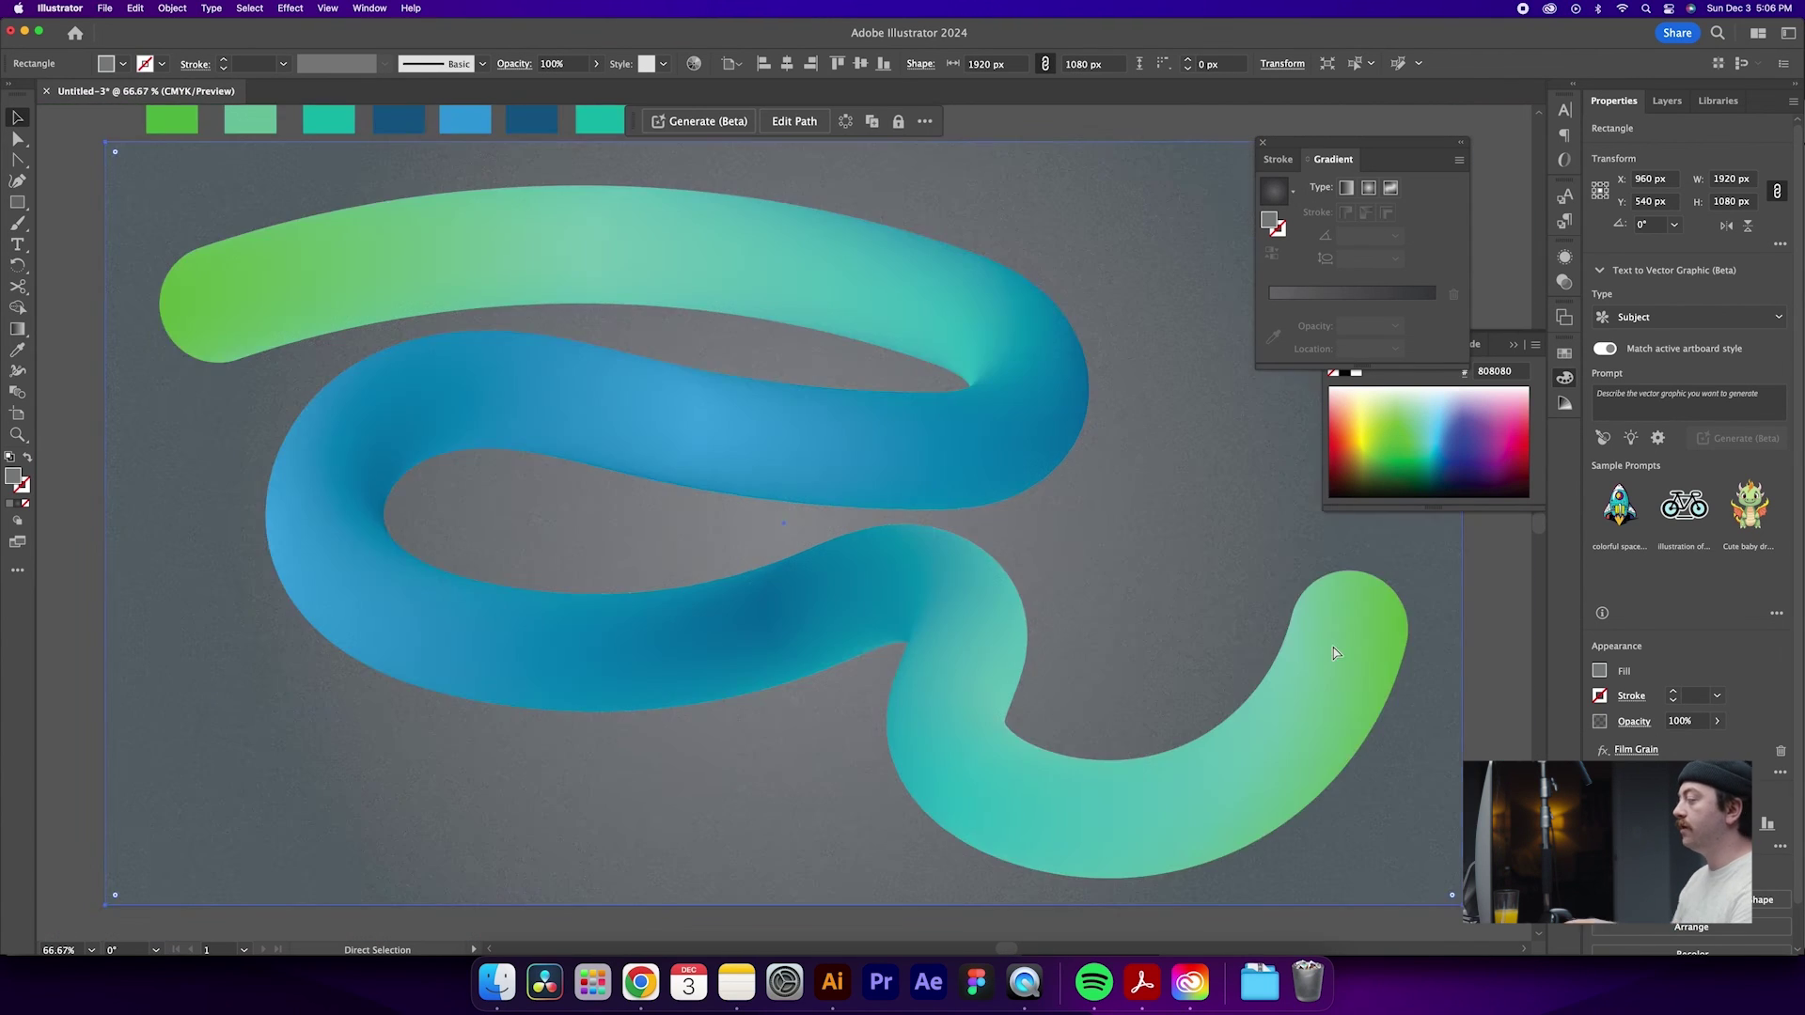